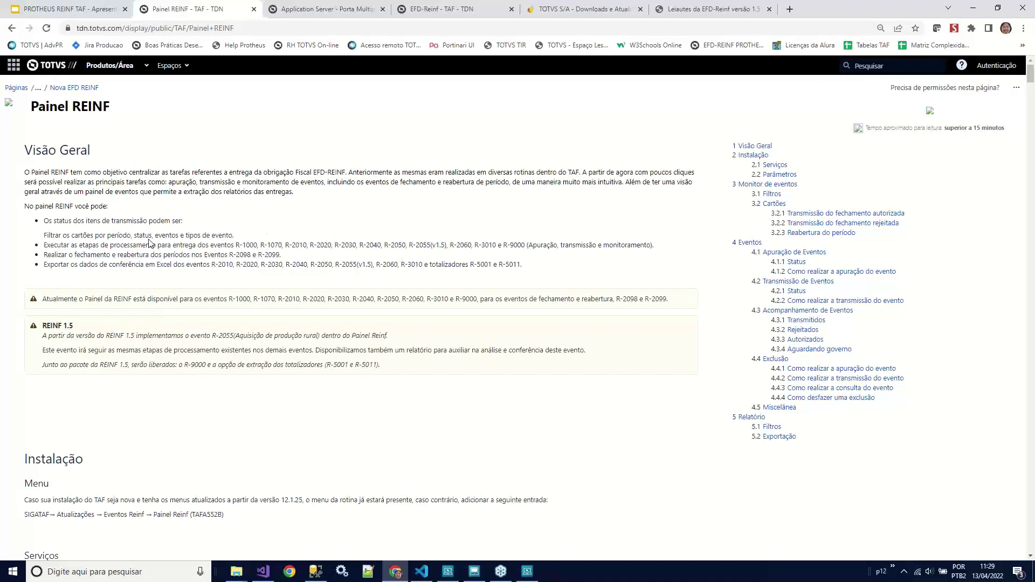
Look through the Painel REINF documentation, covering the installation services, AppServer.ini example, parameters and event monitor sections.
scroll(148, 243, "down", 7)
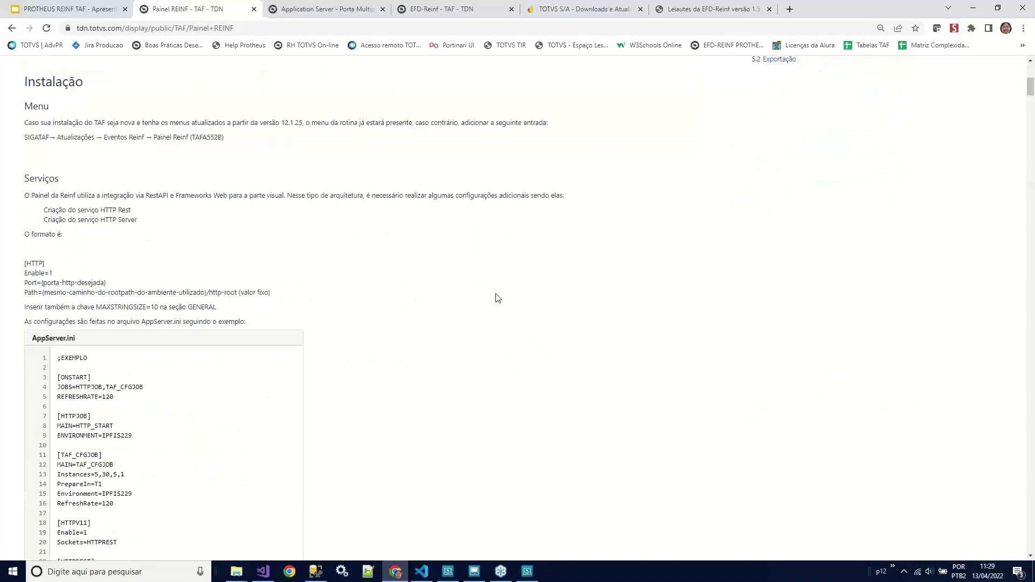
scroll(496, 298, "down", 10)
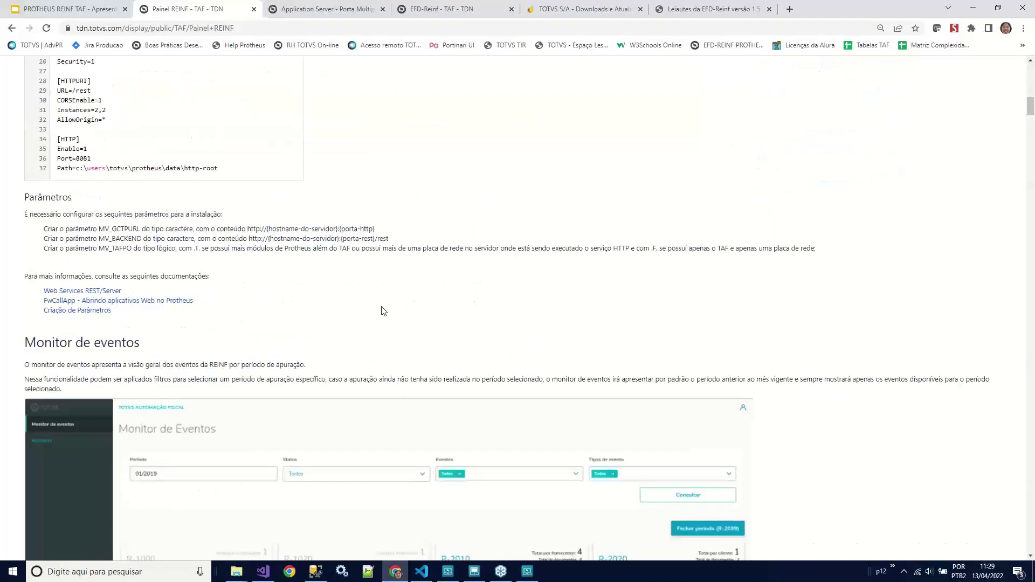
scroll(381, 311, "down", 2)
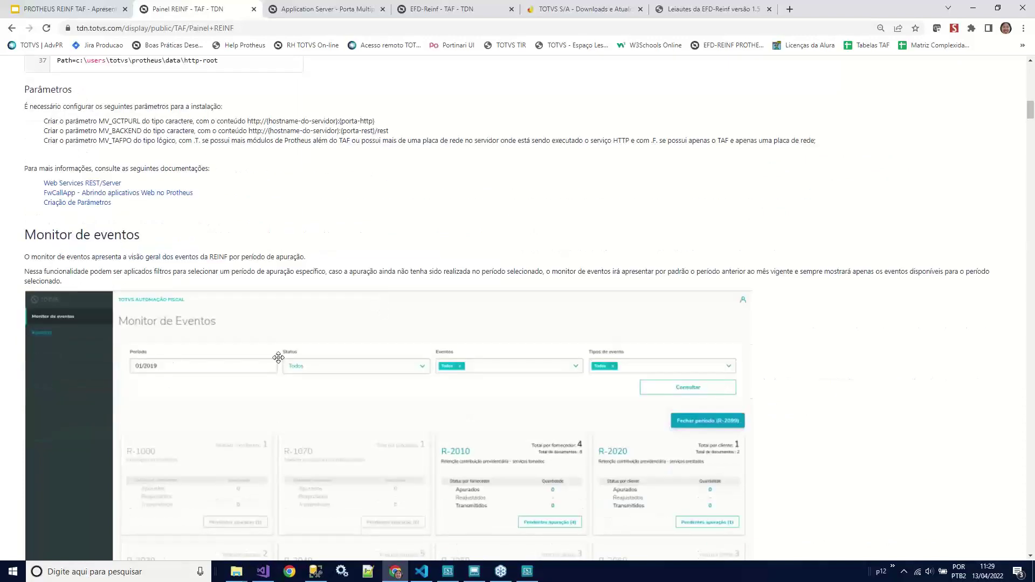
scroll(623, 356, "down", 3)
scroll(624, 356, "up", 14)
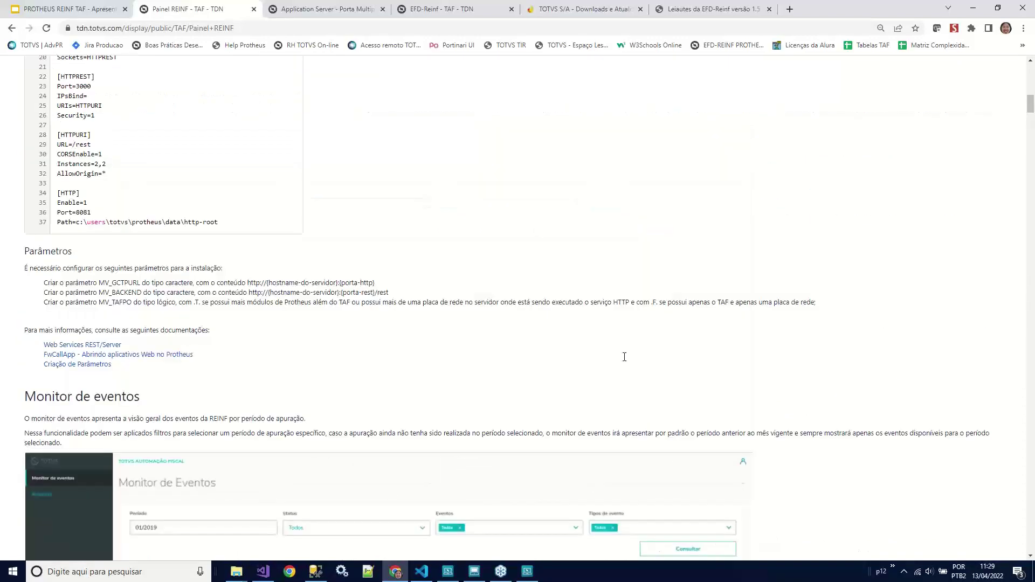
scroll(245, 351, "up", 2)
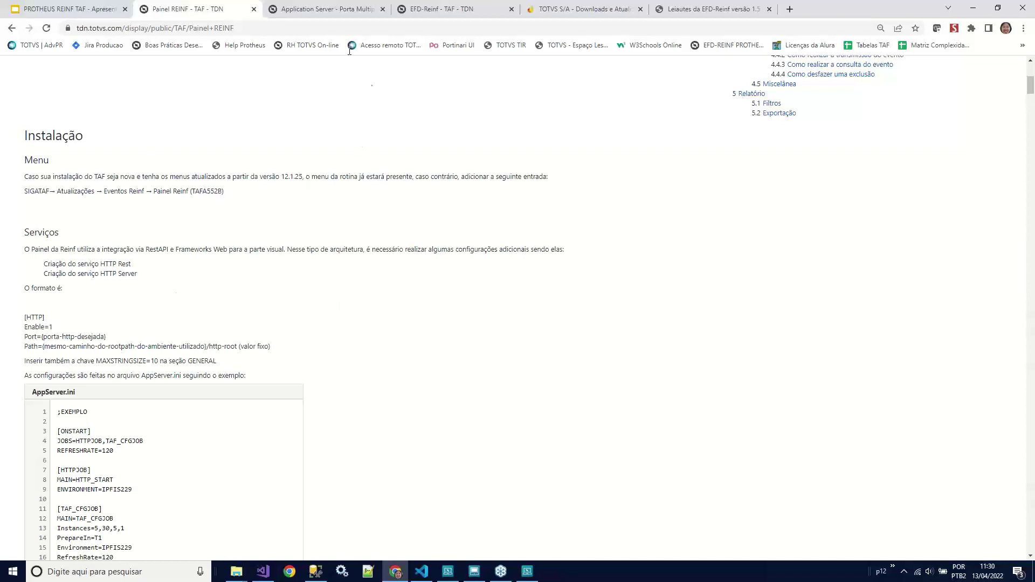
Review the Application Server multiprotocol port page's connection settings and the EFD-Reinf manual's overview and contents list.
left_click(317, 6)
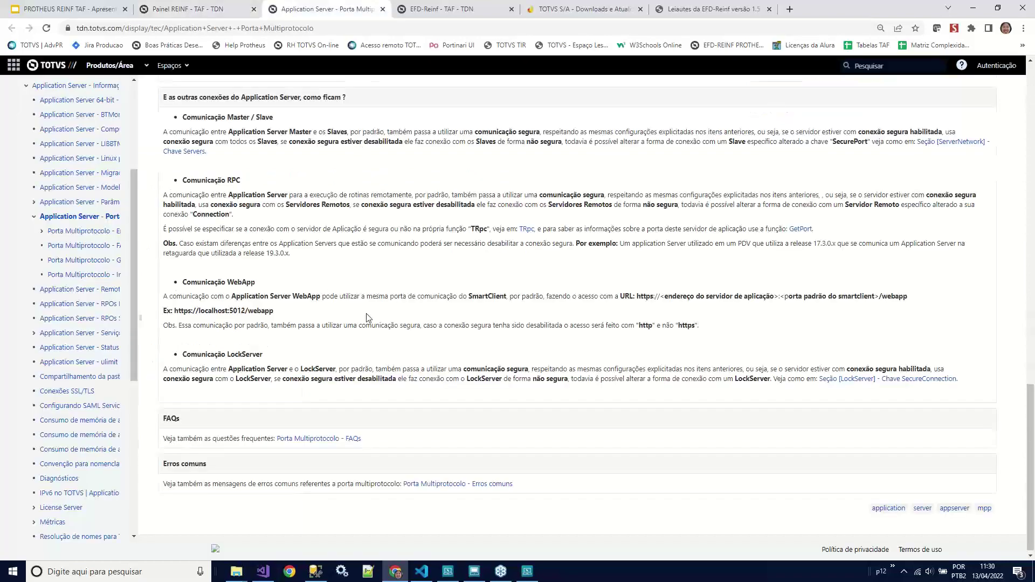
scroll(367, 318, "up", 7)
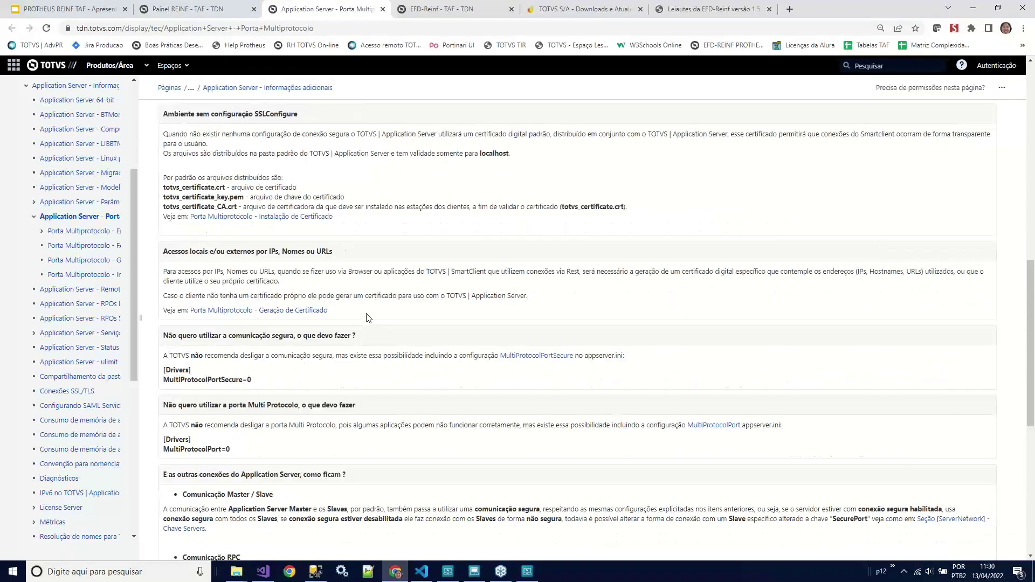
left_click(406, 6)
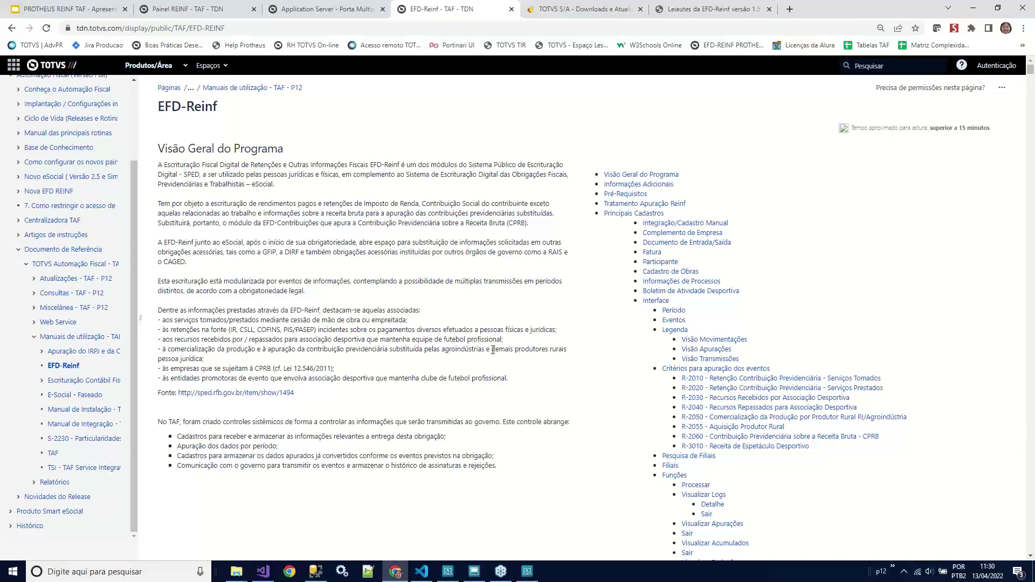
scroll(492, 350, "down", 7)
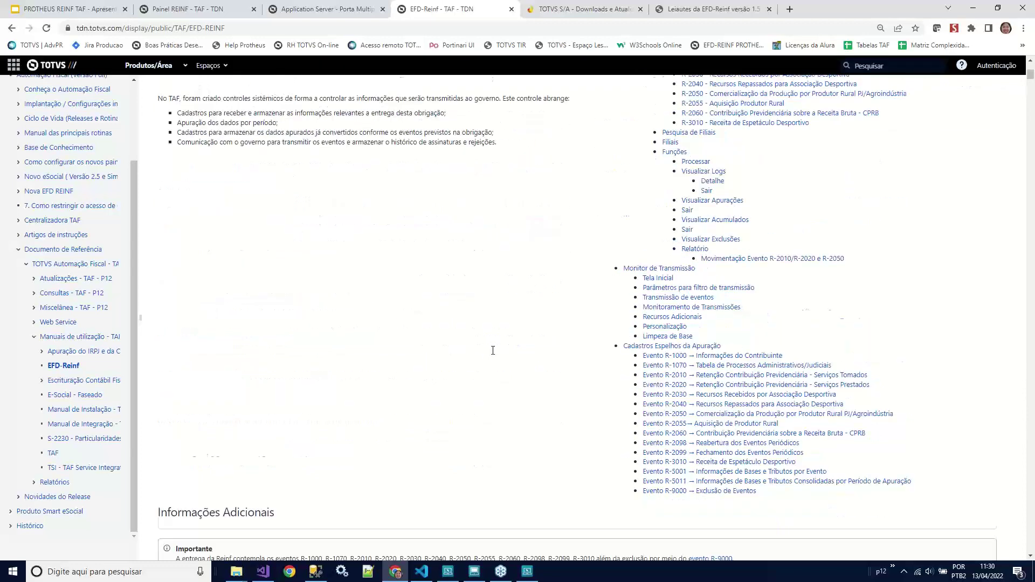
scroll(493, 354, "up", 1)
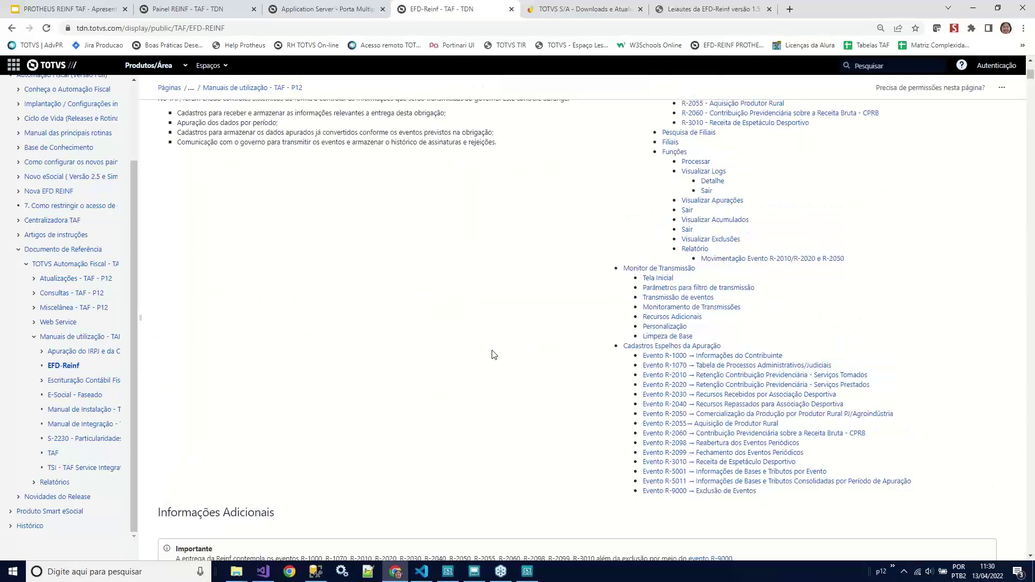
scroll(492, 355, "up", 6)
Browse the TOTVS download portal to the periodic updates of TOTVS Automação Fiscal 12.1.33.
key("ctrl+Tab")
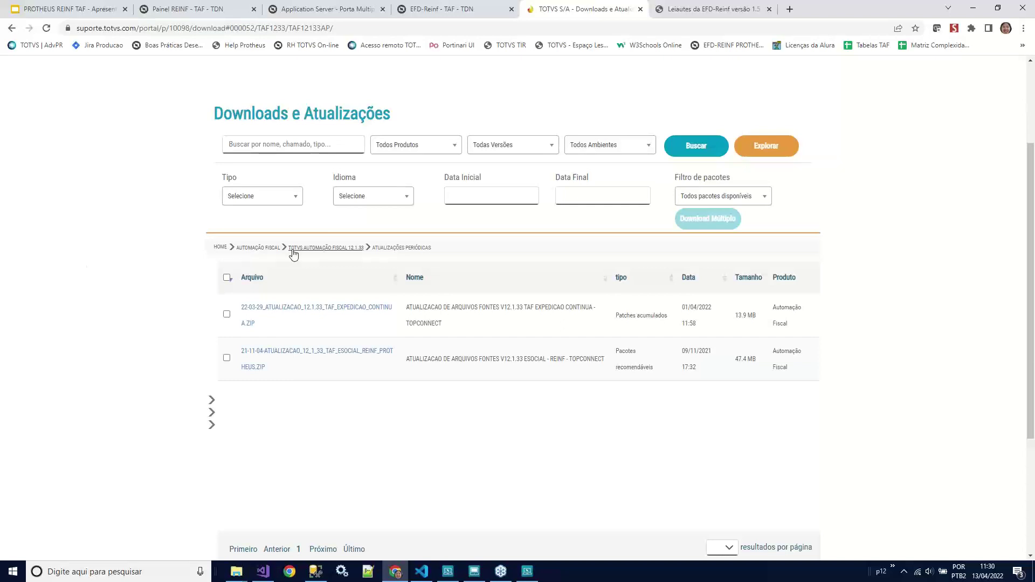
left_click(241, 250)
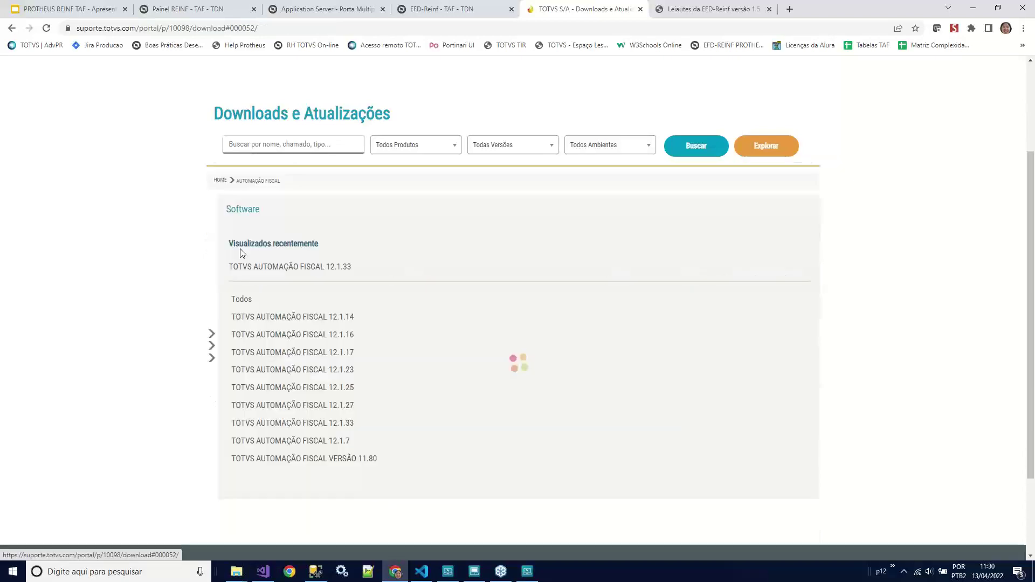
left_click(325, 424)
left_click(291, 263)
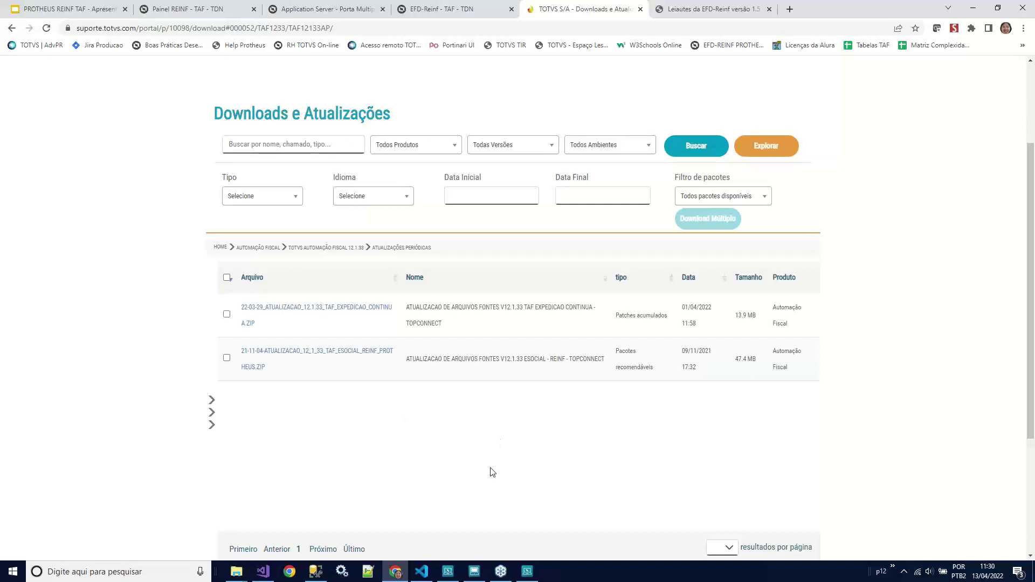
Switch to TOTVS Educacional and view the Reinf data under e-Social / Reinf in the branch's establishment complement record.
mouse_move(469, 573)
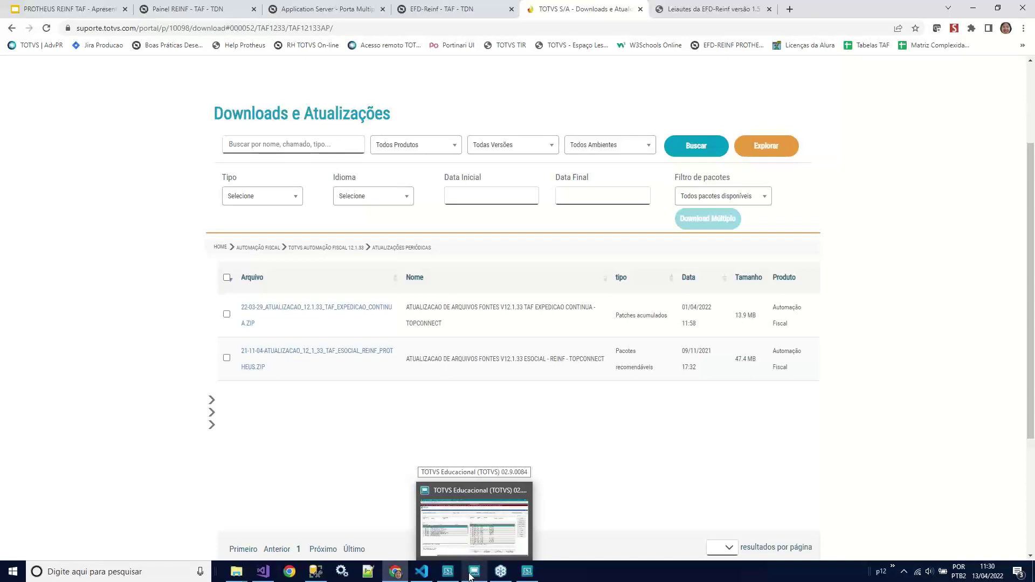
left_click(469, 575)
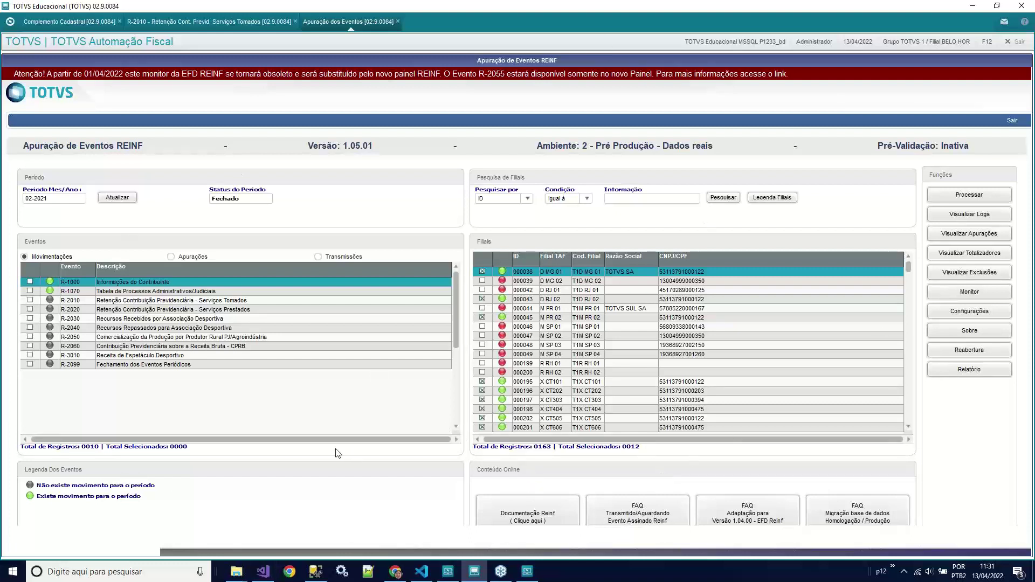
left_click(38, 22)
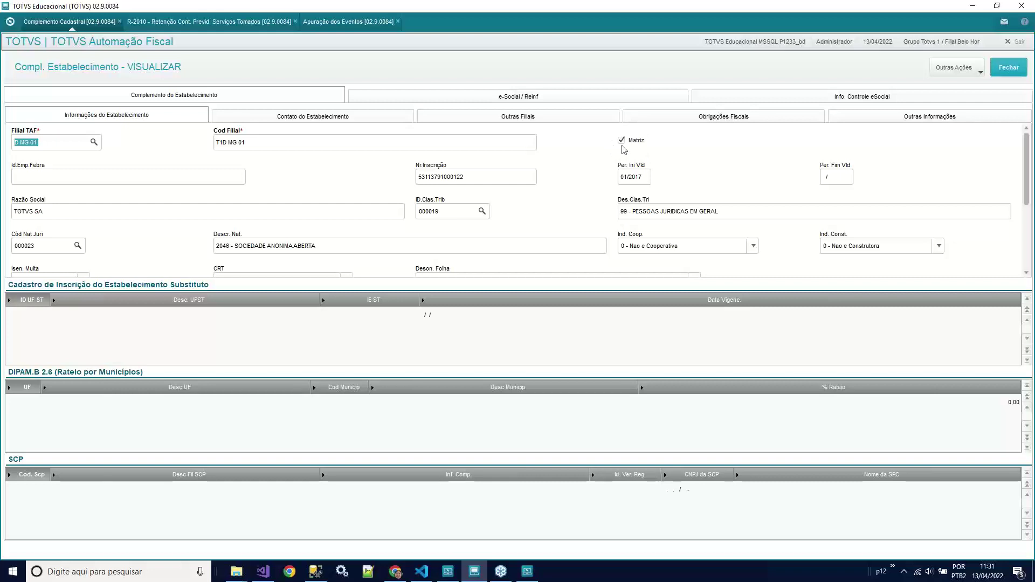
left_click(562, 101)
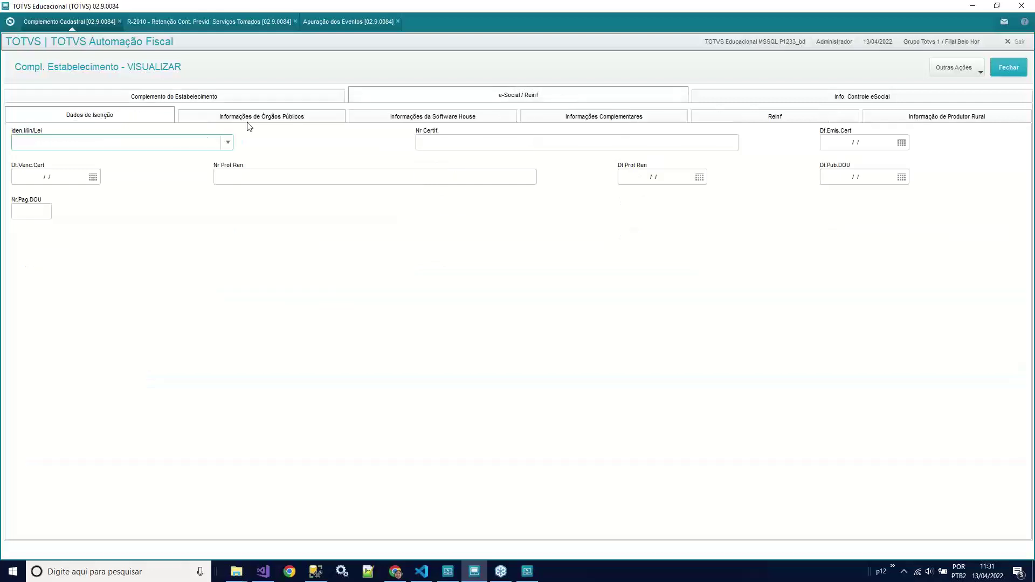
left_click(735, 116)
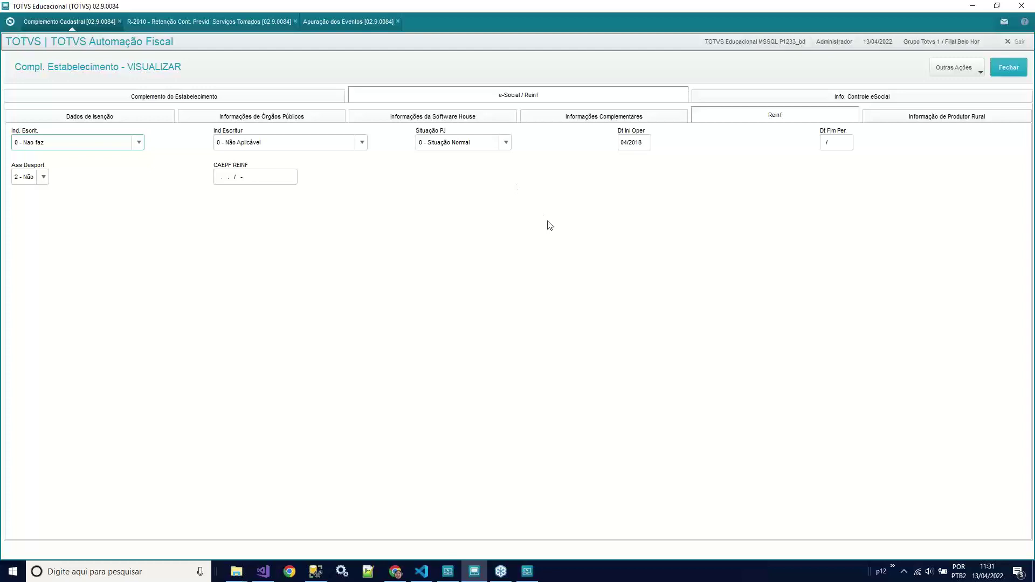
Open the Painel Reinf routine with the proposed base date, group and branch, and dismiss the homologation environment notice.
left_click(9, 23)
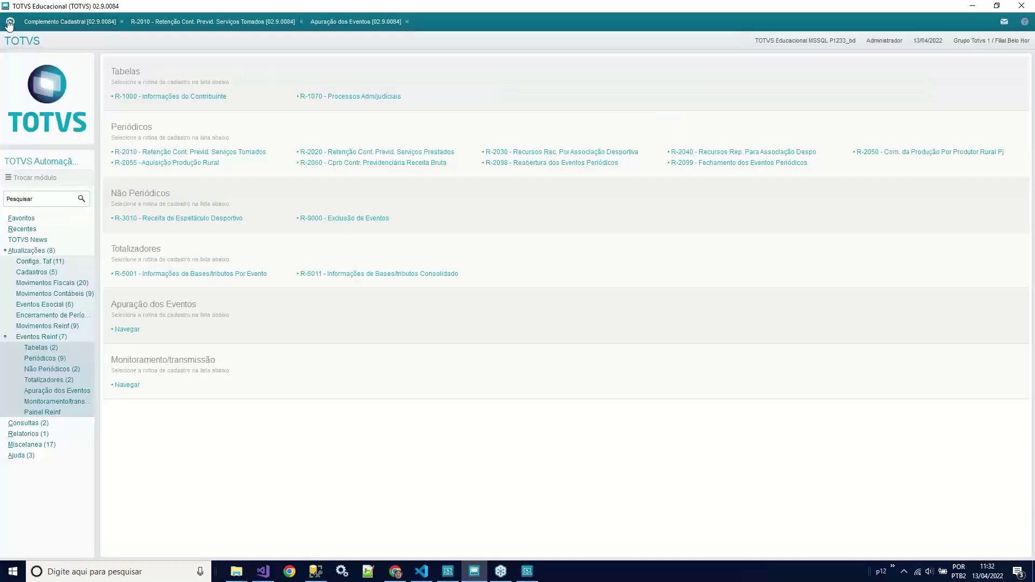
left_click(59, 413)
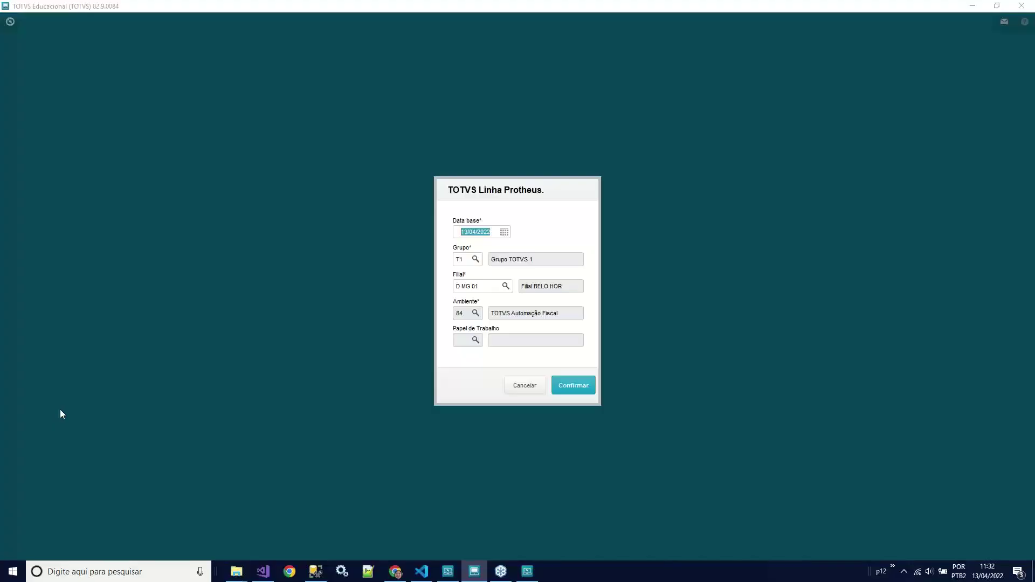
left_click(557, 386)
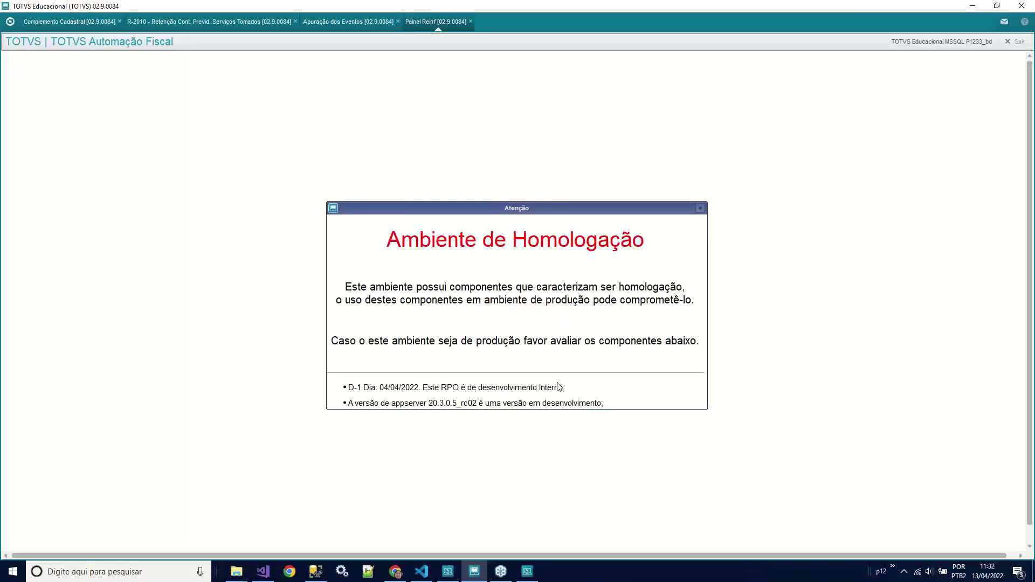
left_click(699, 208)
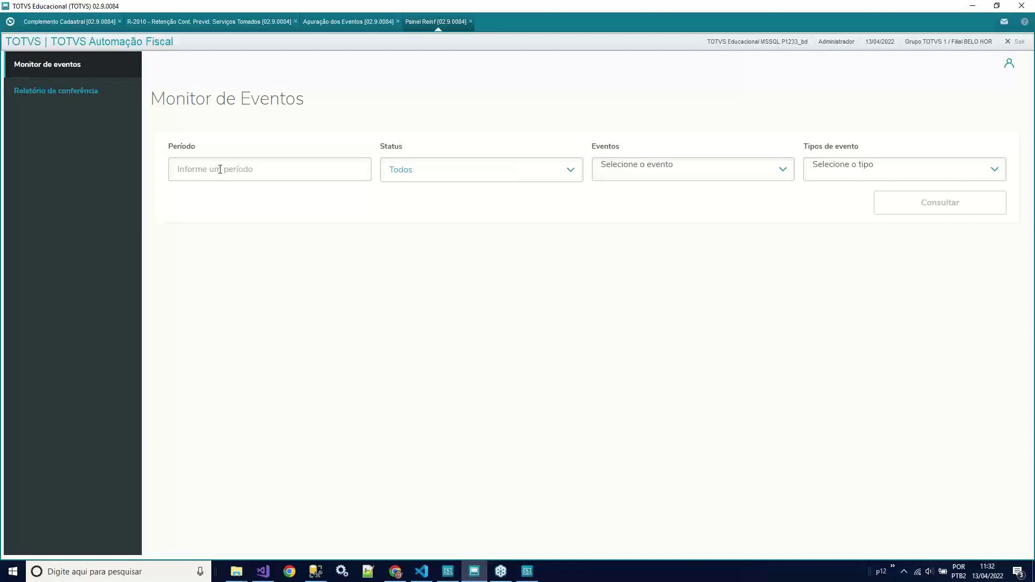
Examine the options offered by the Status, Eventos and Tipos de evento filters without selecting any.
left_click(571, 171)
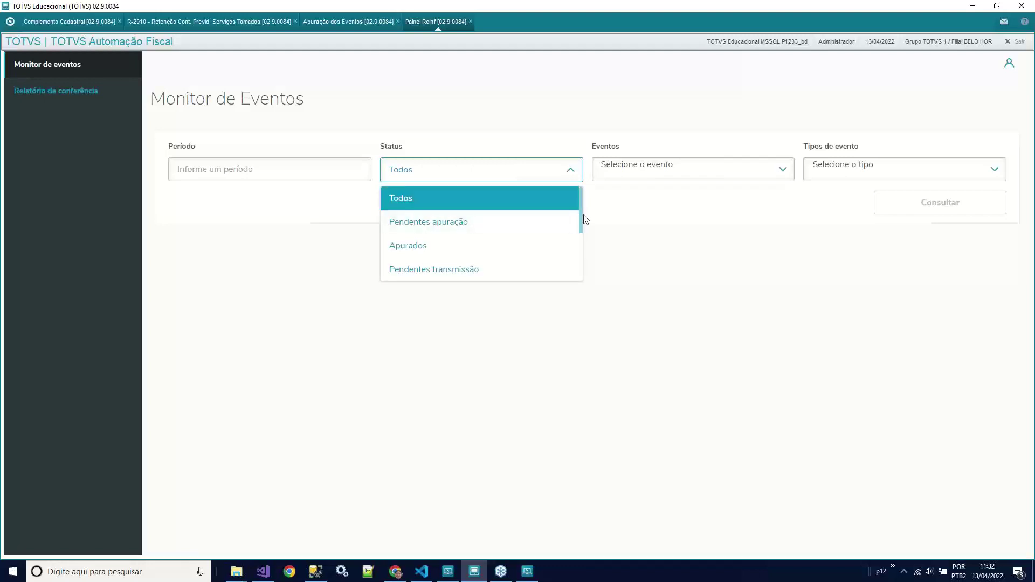
left_click_drag(581, 215, 581, 256)
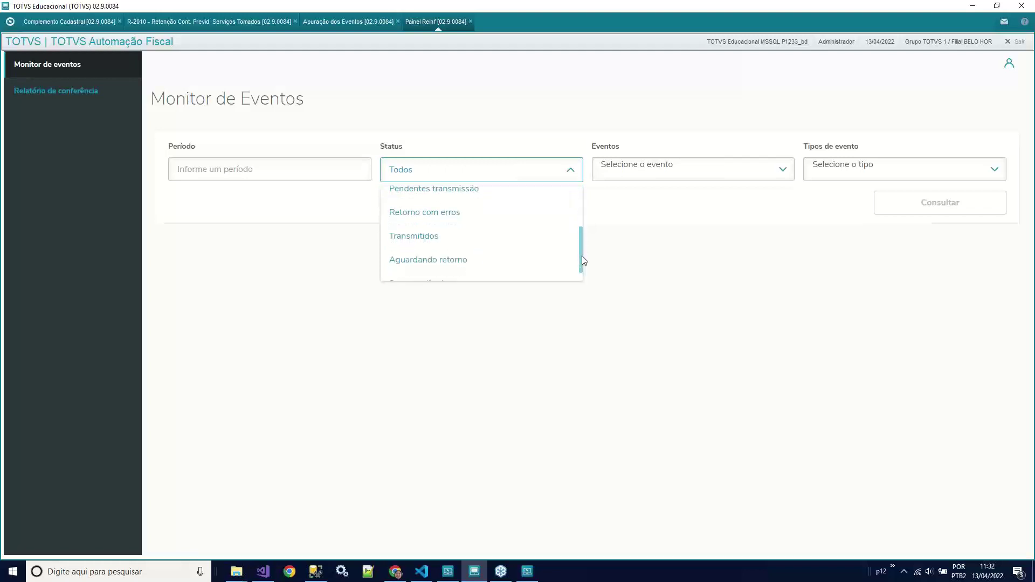
left_click(707, 257)
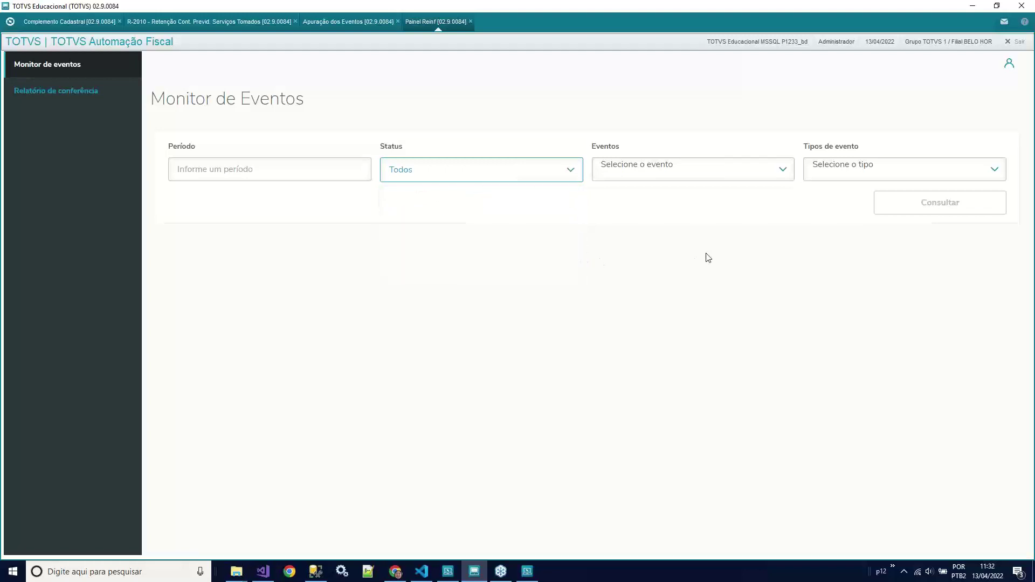
left_click(780, 171)
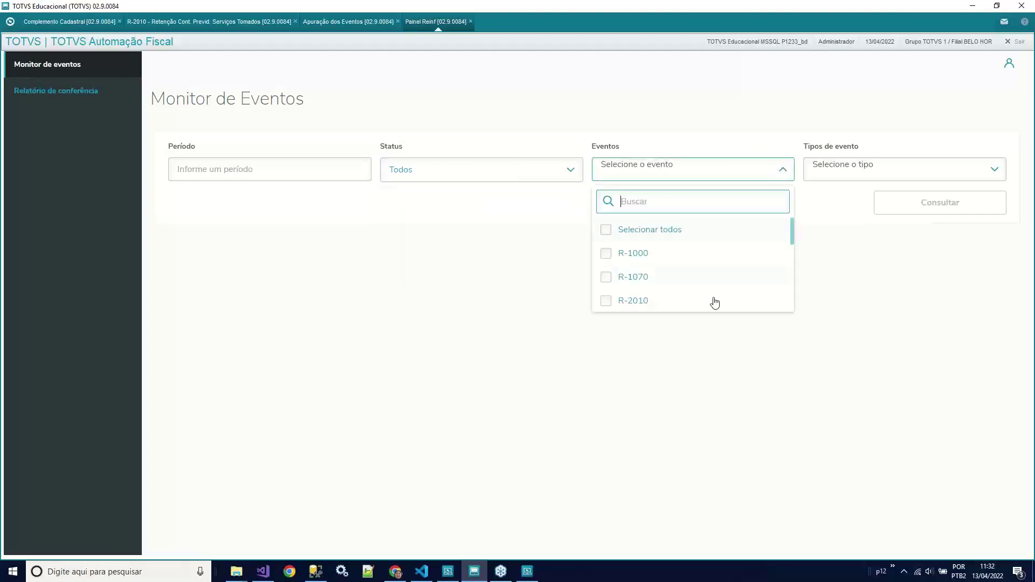
scroll(716, 302, "down", 5)
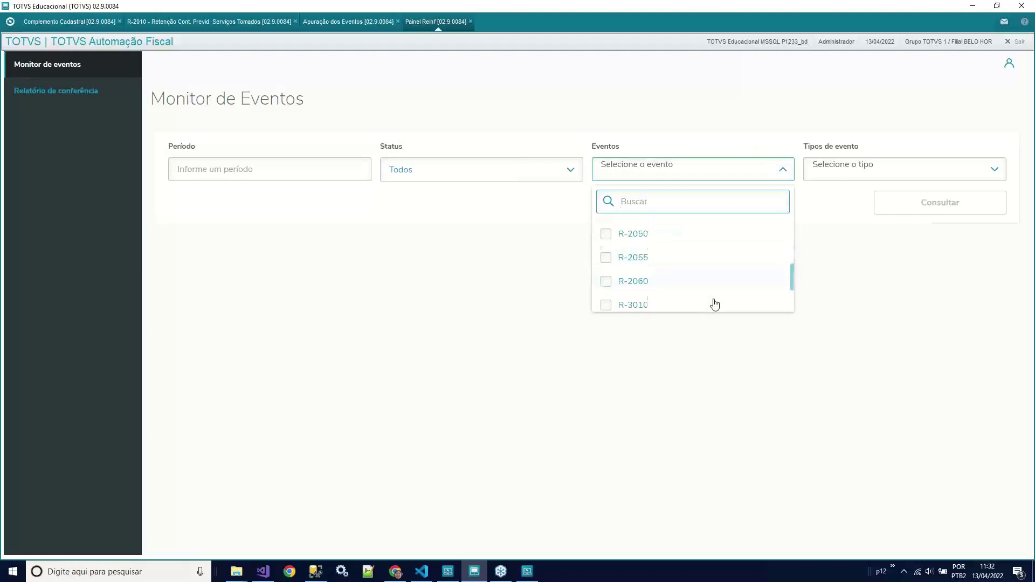
left_click(842, 275)
left_click(831, 171)
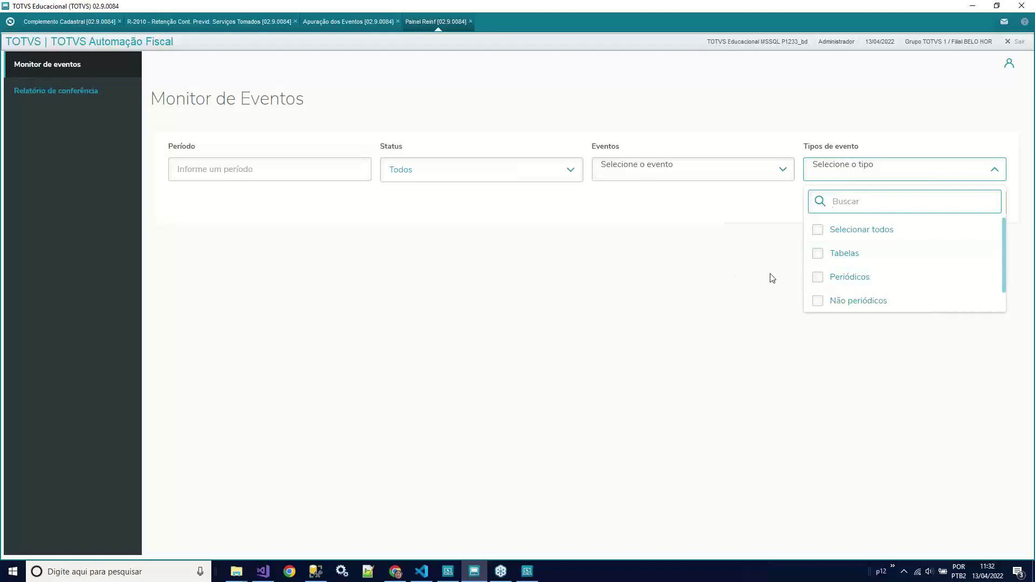
left_click(636, 311)
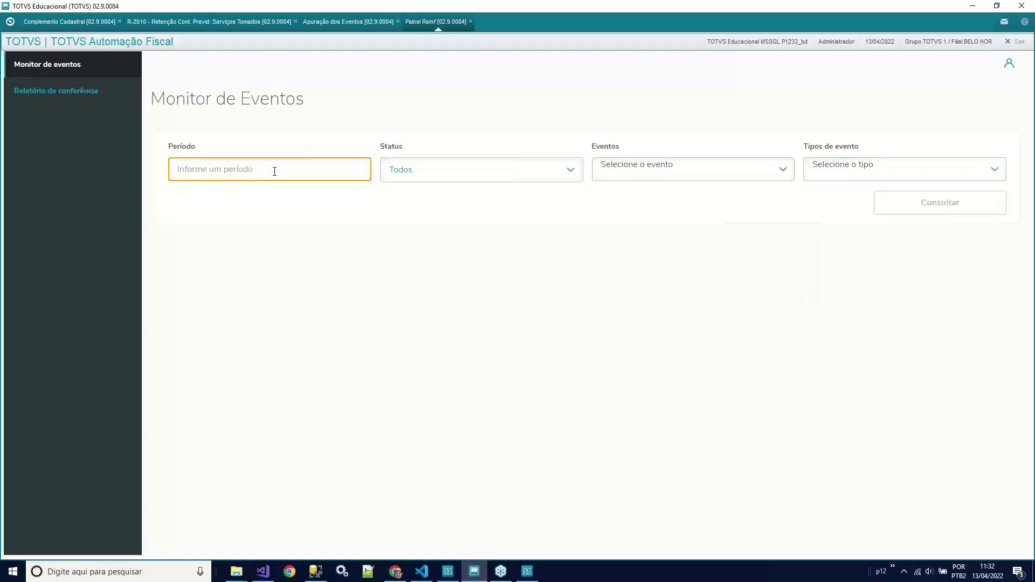
Query the event monitor for period 10/2020 and review the event cards through R-3010.
type("10/2020")
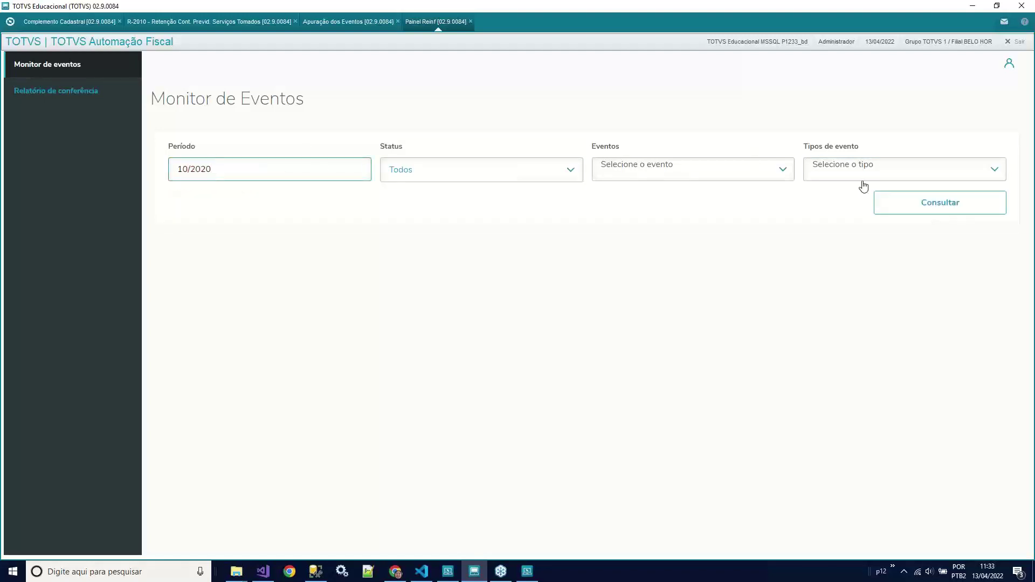
key("Return")
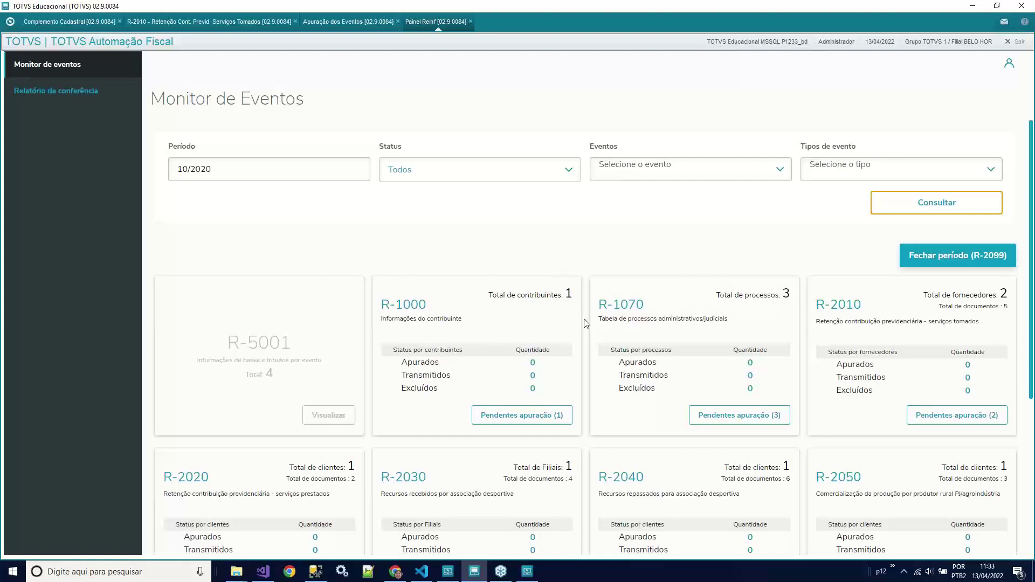
scroll(586, 323, "down", 1)
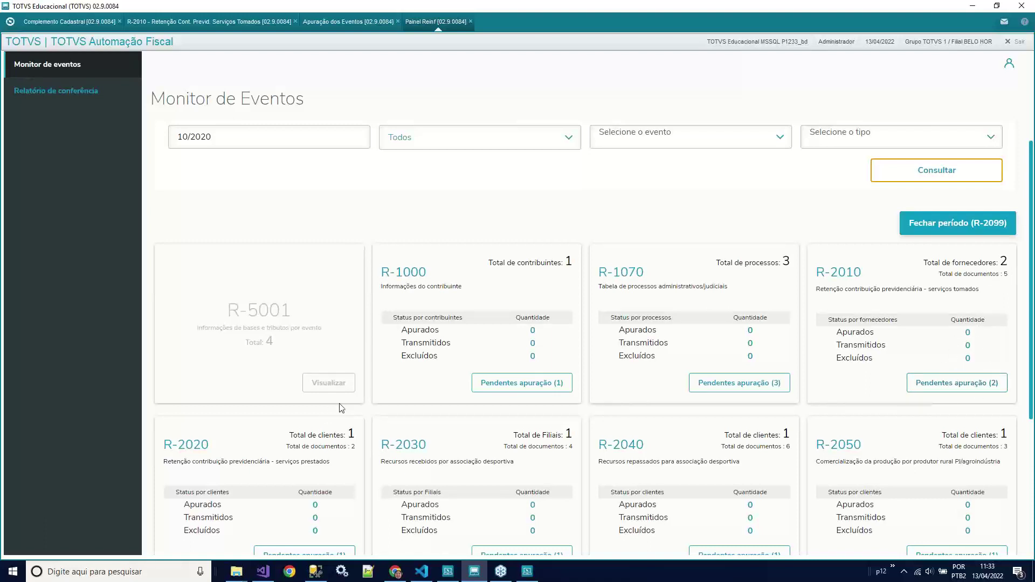
scroll(340, 408, "down", 1)
scroll(341, 408, "down", 1)
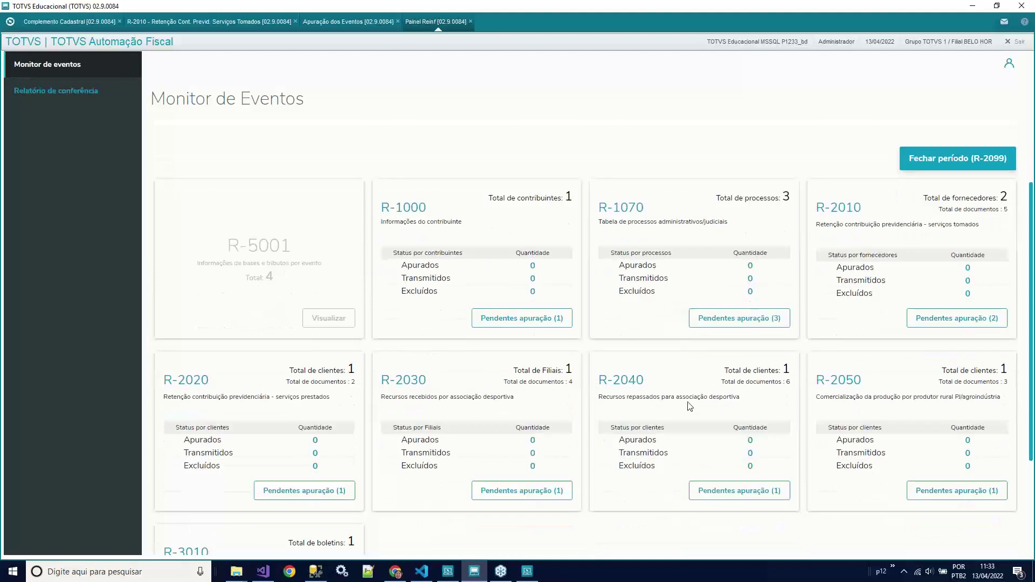
scroll(316, 418, "down", 2)
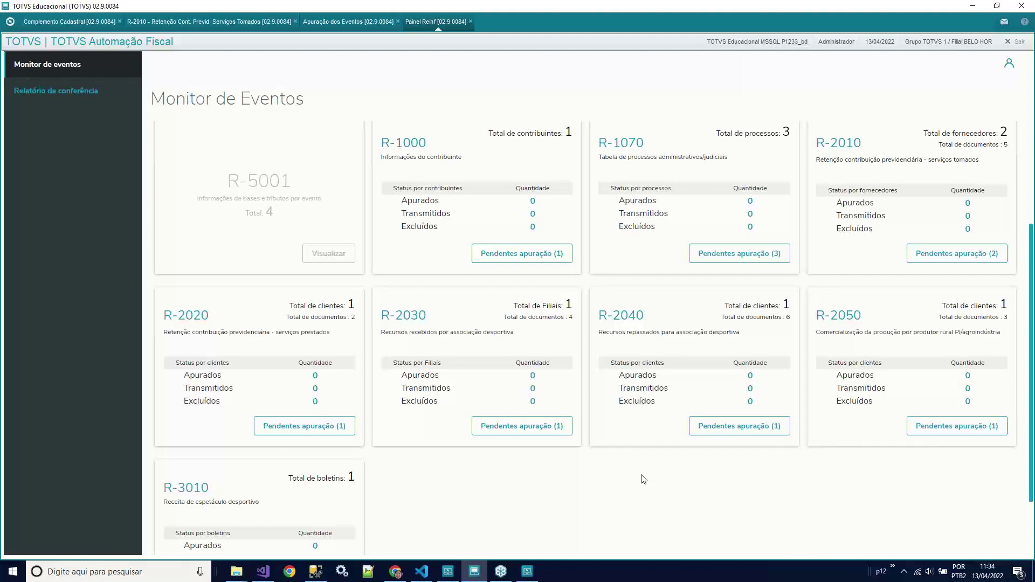
scroll(649, 468, "down", 1)
scroll(649, 469, "down", 2)
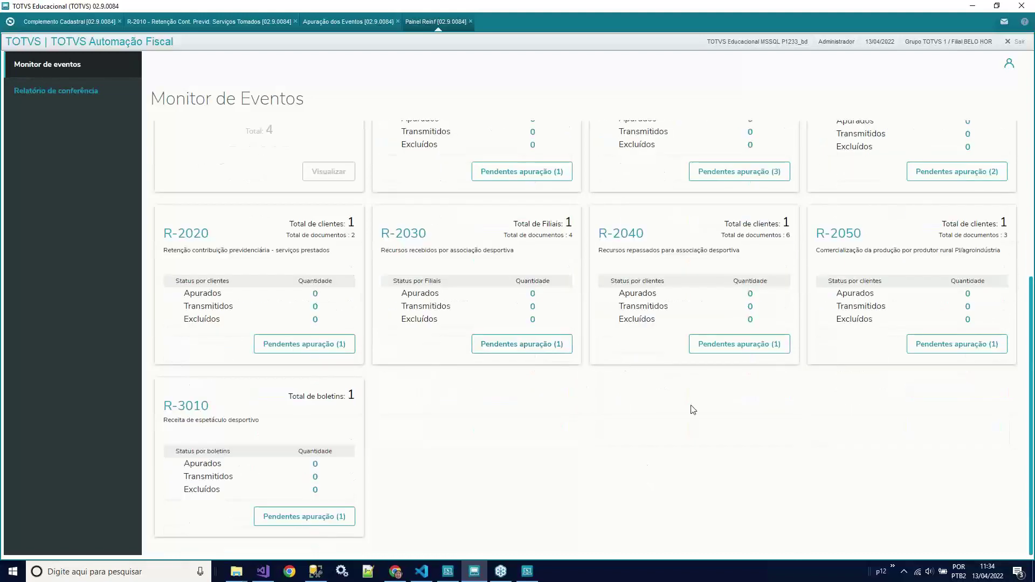
Open the R-2010 notes pending apuração and expand the documents of PARTICIPANTE 2010 and FORNEC INSS PJ.
scroll(795, 348, "up", 3)
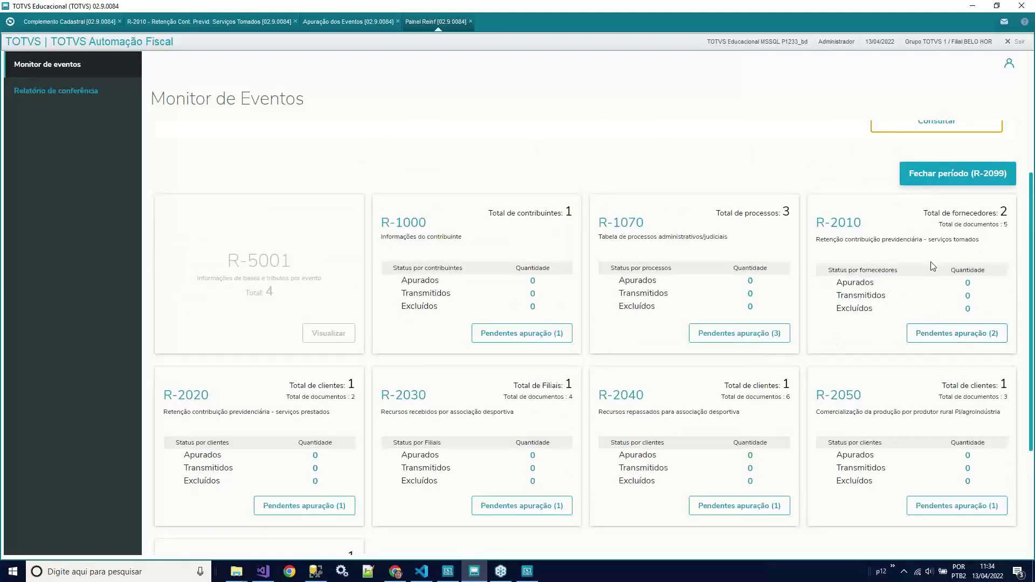
scroll(933, 266, "up", 1)
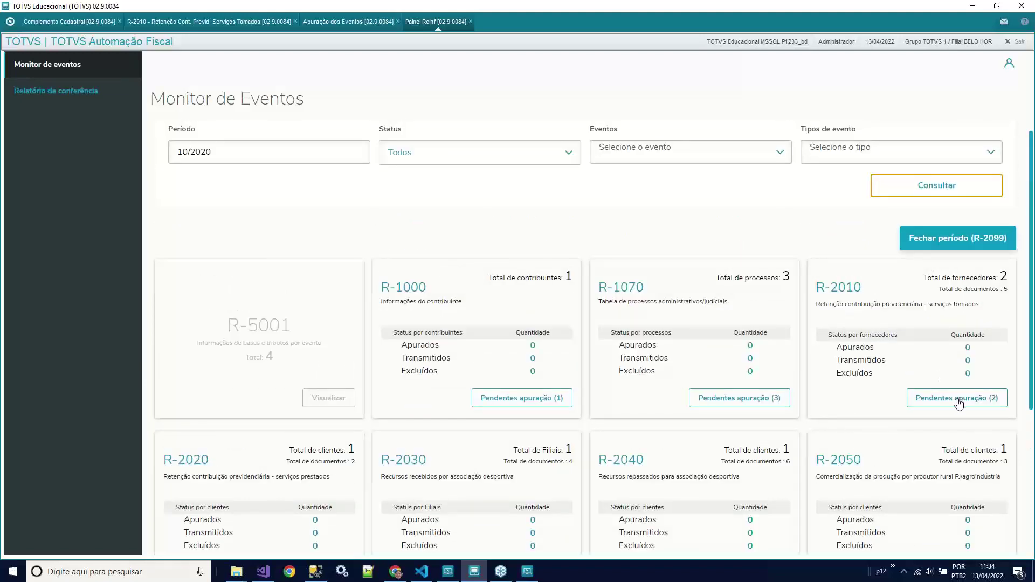
left_click(956, 403)
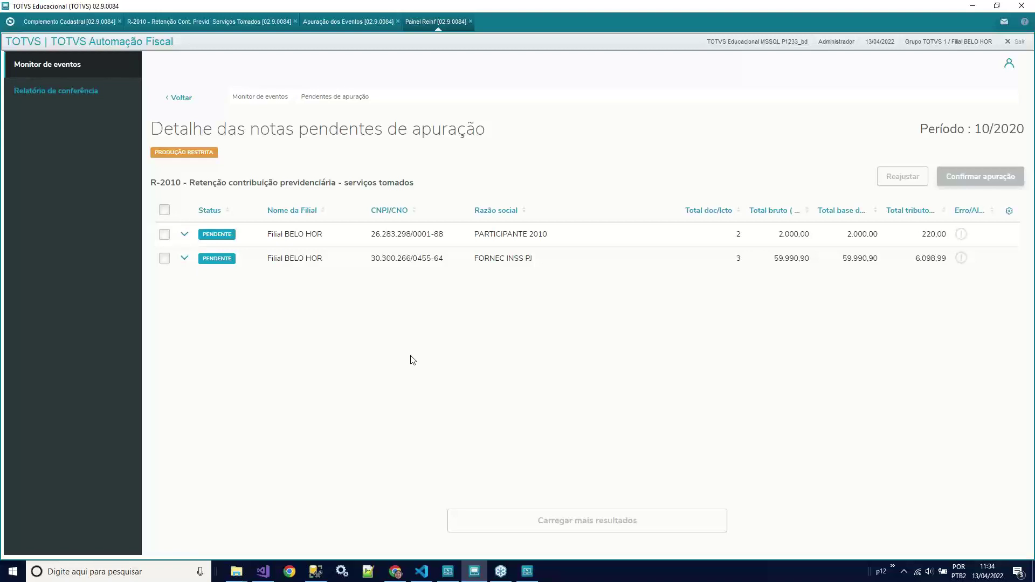
left_click(185, 235)
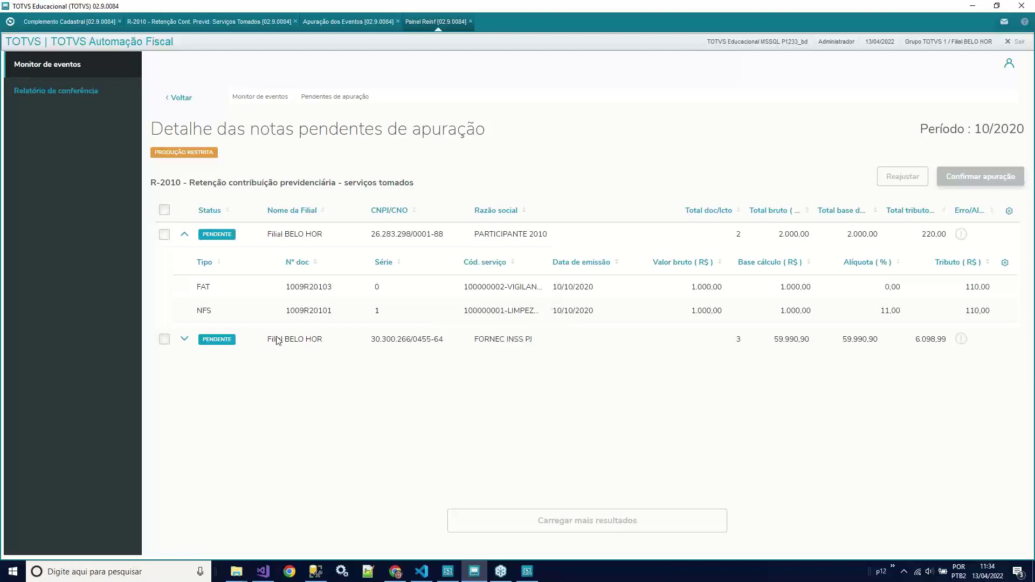
left_click(184, 339)
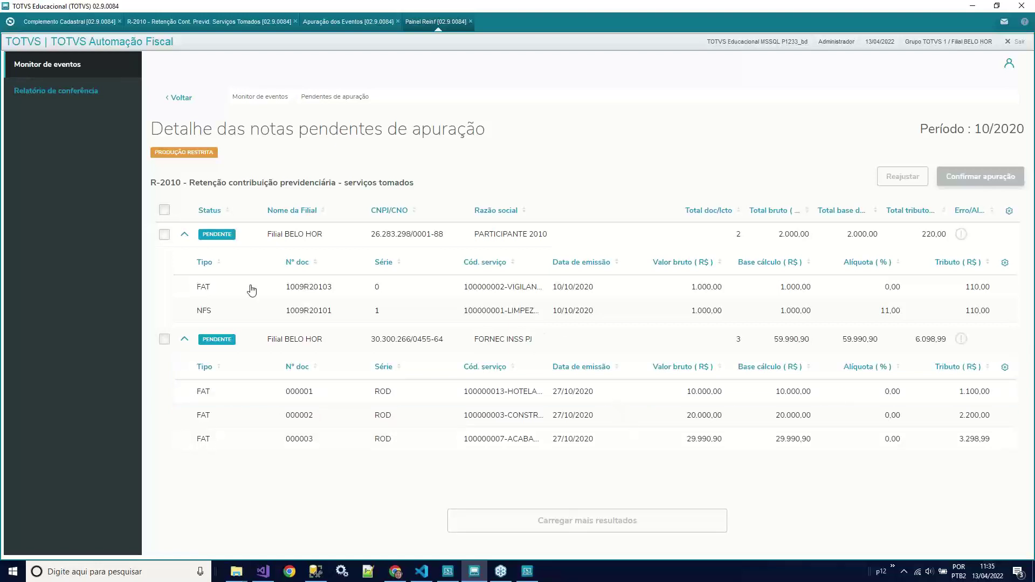
Select both pending R-2010 suppliers, confirm their apuração, dismiss the message and return to the event monitor.
left_click(165, 235)
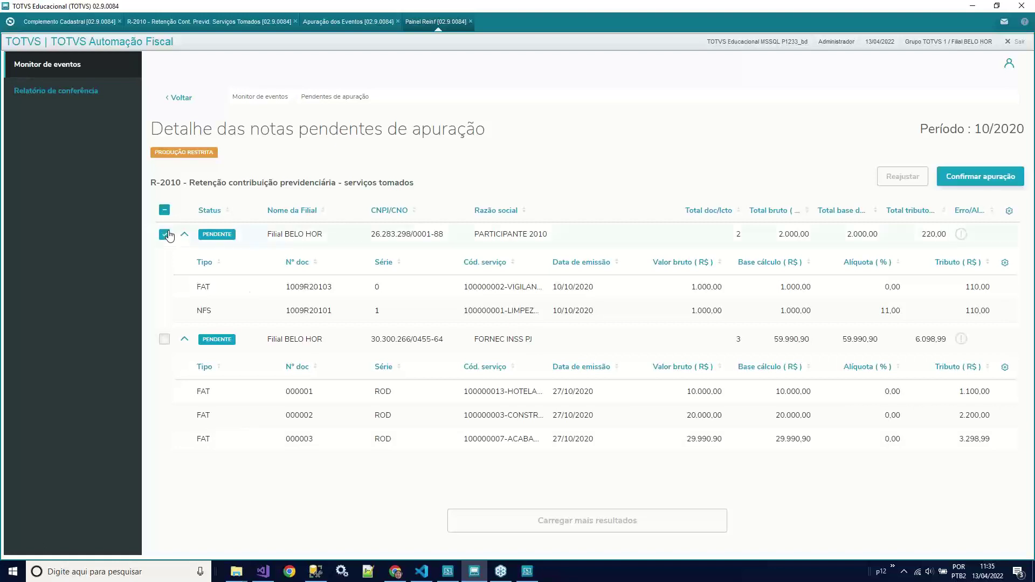
left_click(165, 339)
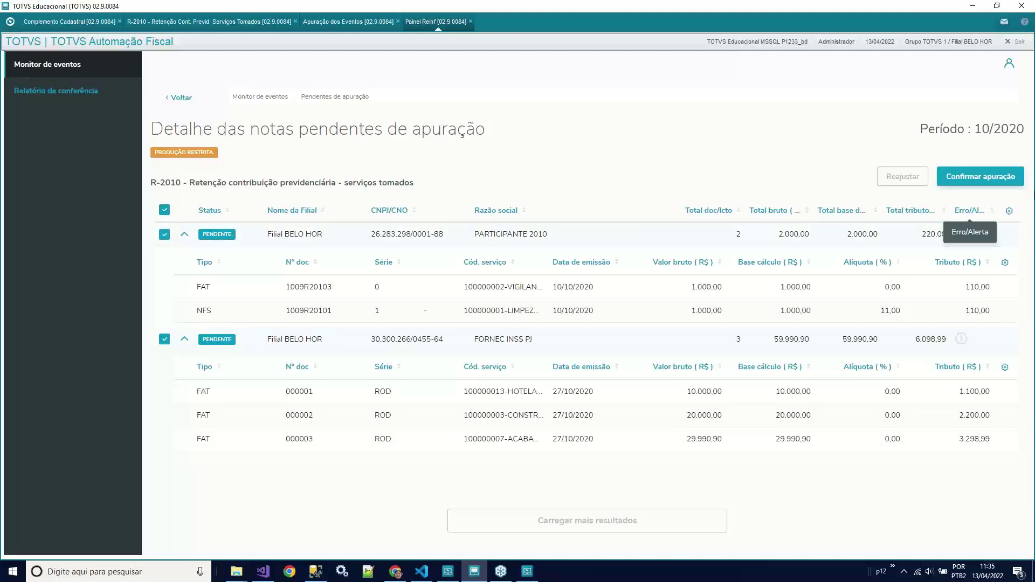
left_click(981, 175)
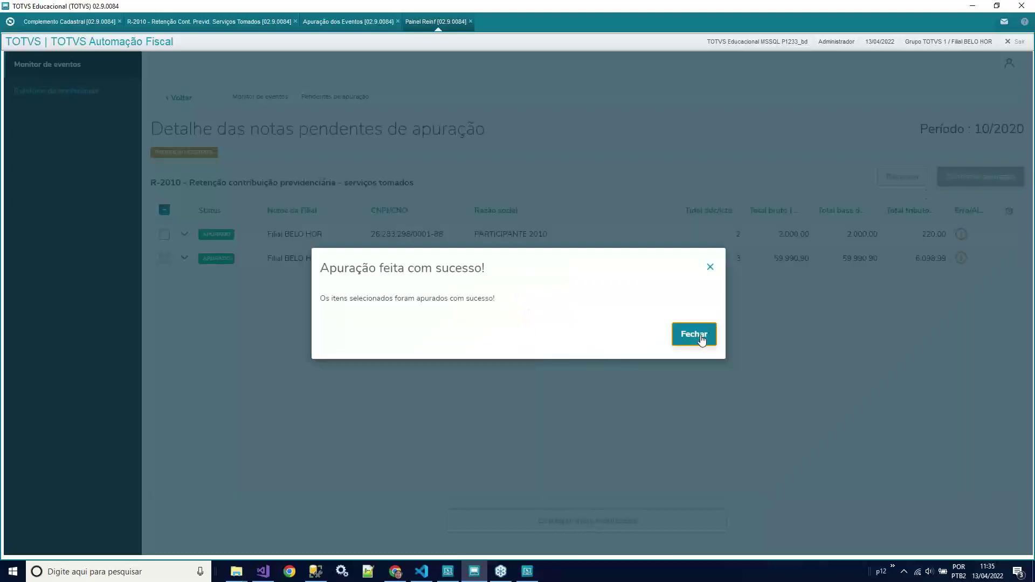
left_click(696, 335)
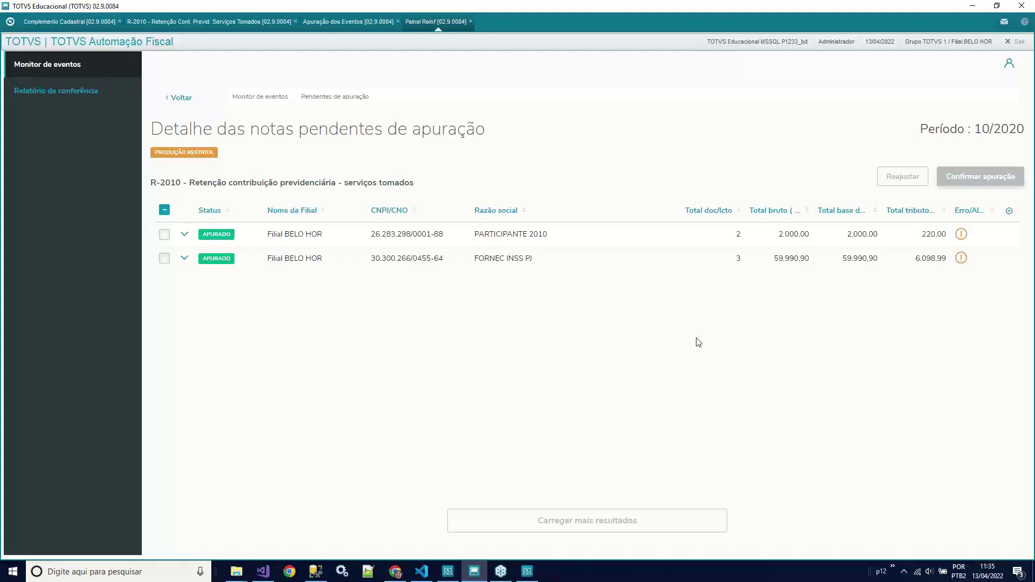
left_click(185, 105)
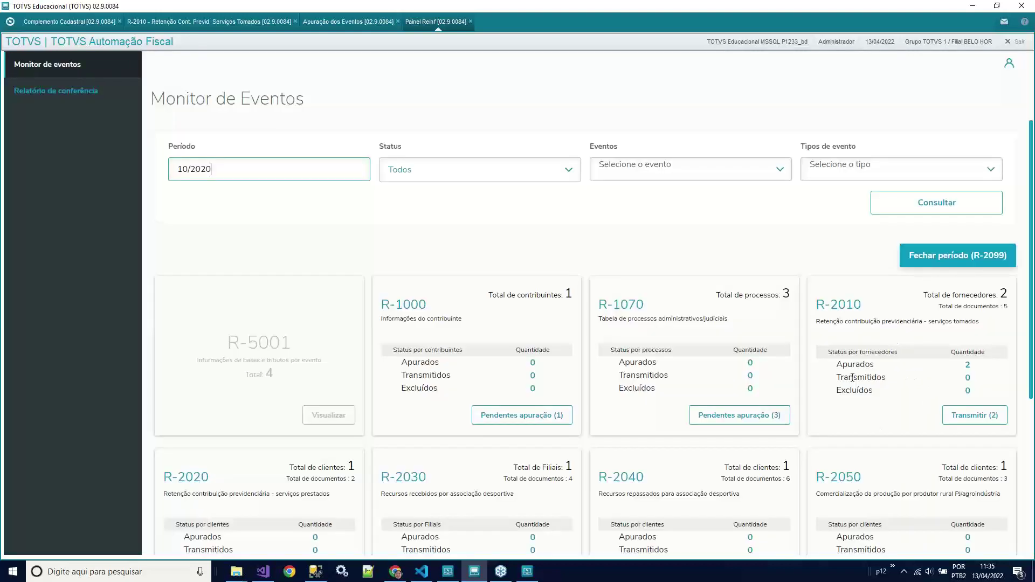
View the apurados detail from the R-2010 card and return to the event monitor.
double_click(840, 366)
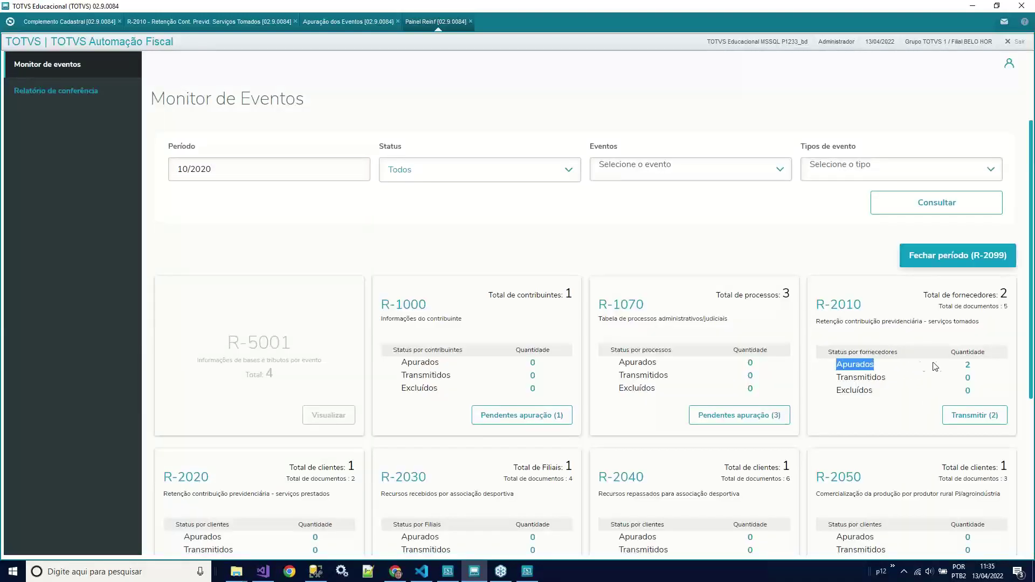
left_click(969, 369)
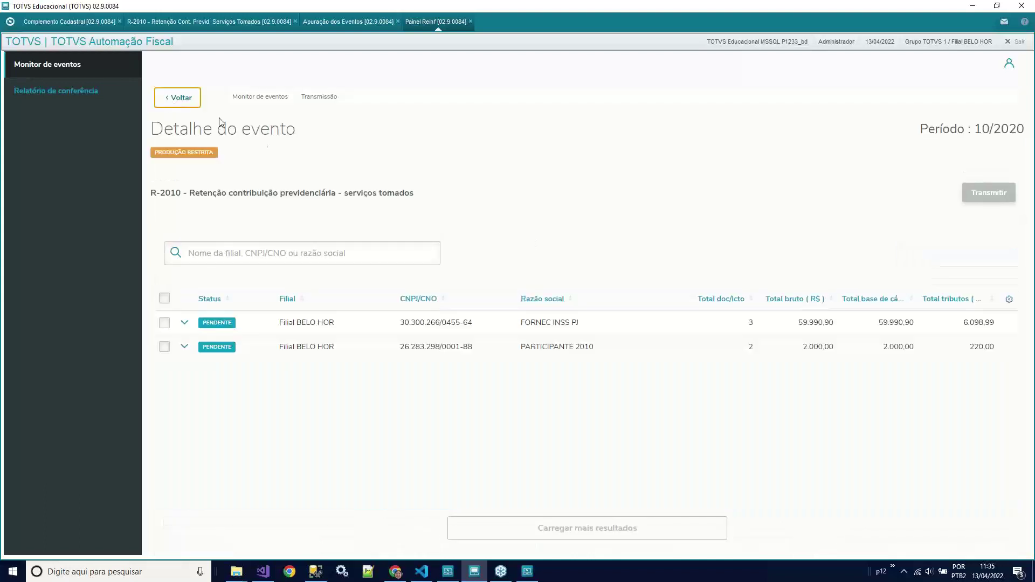
left_click(171, 100)
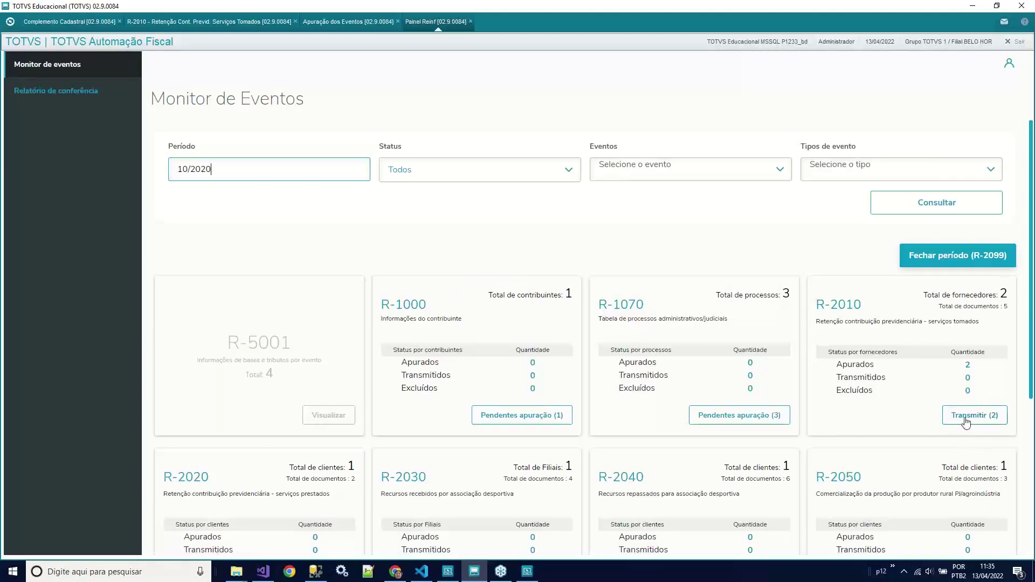
Transmit all R-2010 records, glancing at the TSS AppServer console meanwhile, dismiss the message and return to the event monitor.
left_click(965, 423)
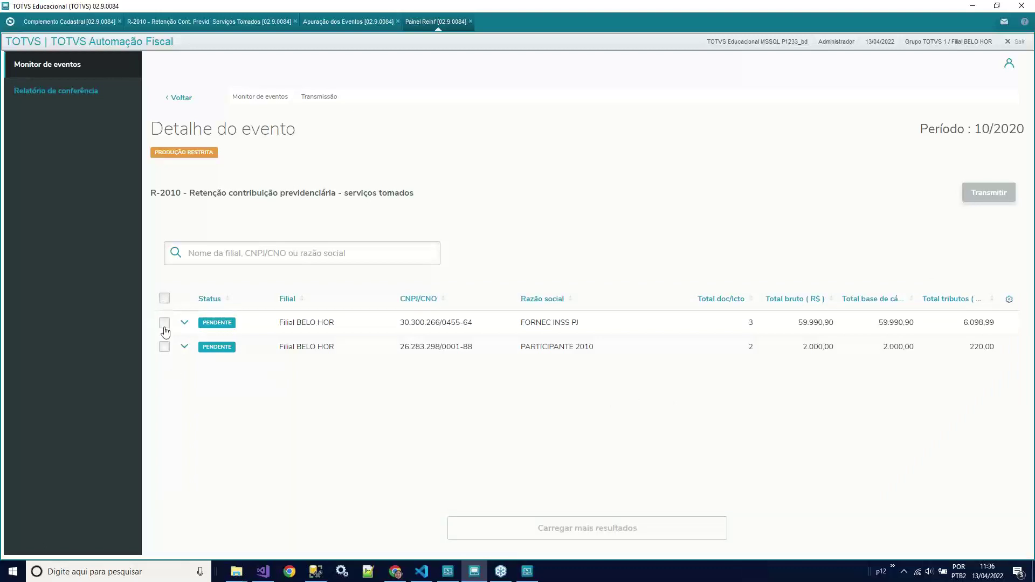
left_click(164, 298)
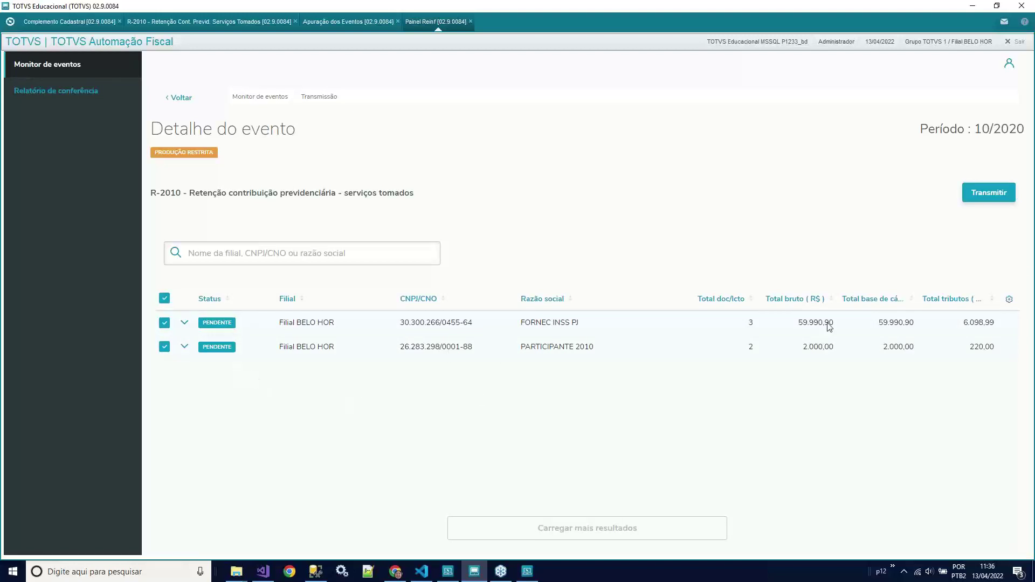
left_click(982, 200)
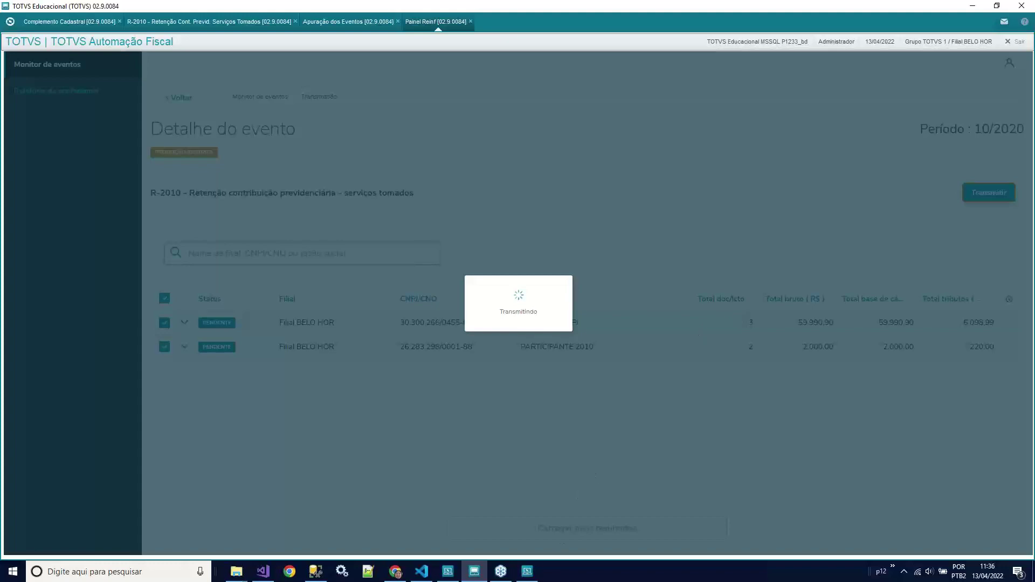
left_click(526, 573)
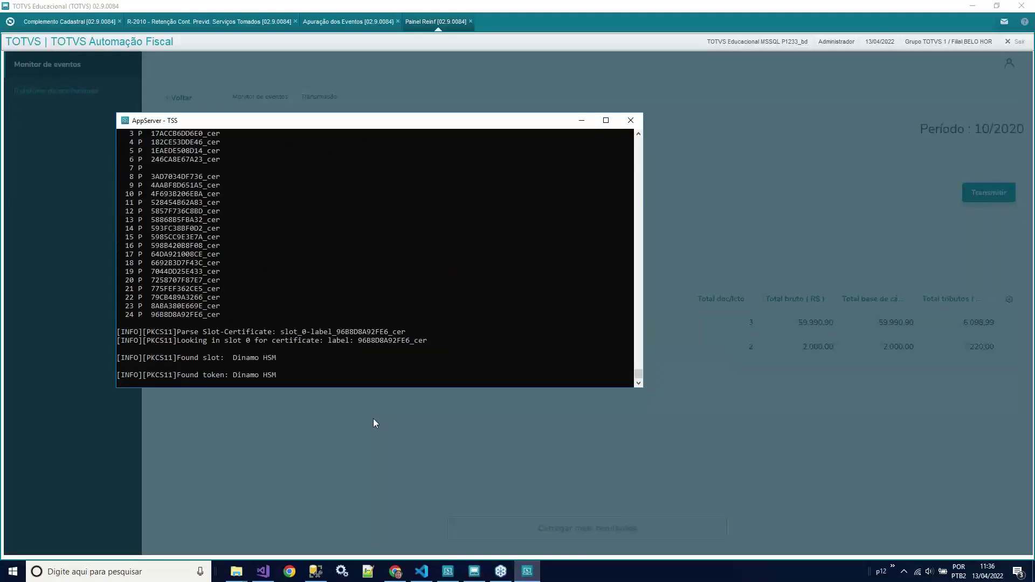
left_click(446, 464)
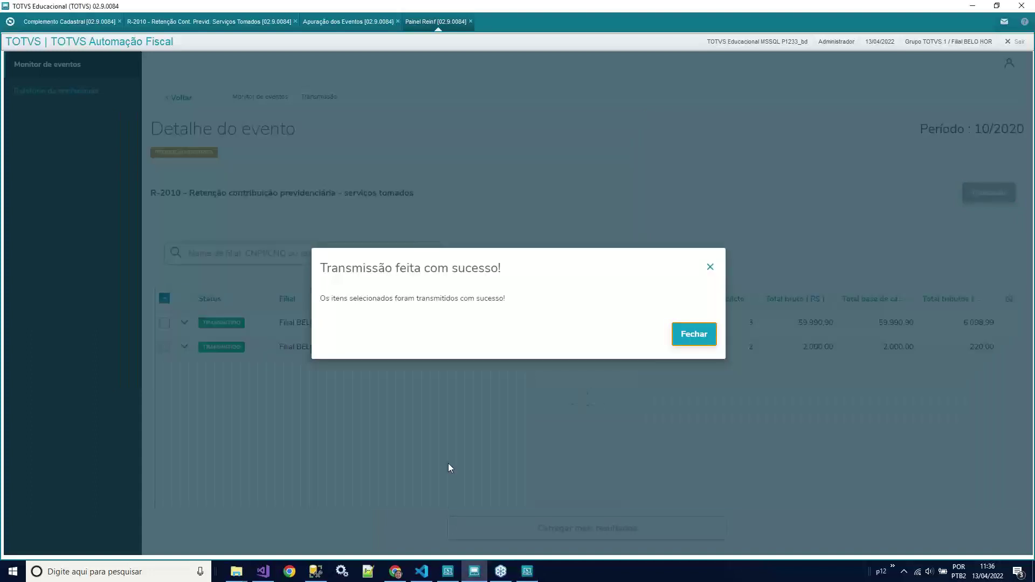
left_click(697, 334)
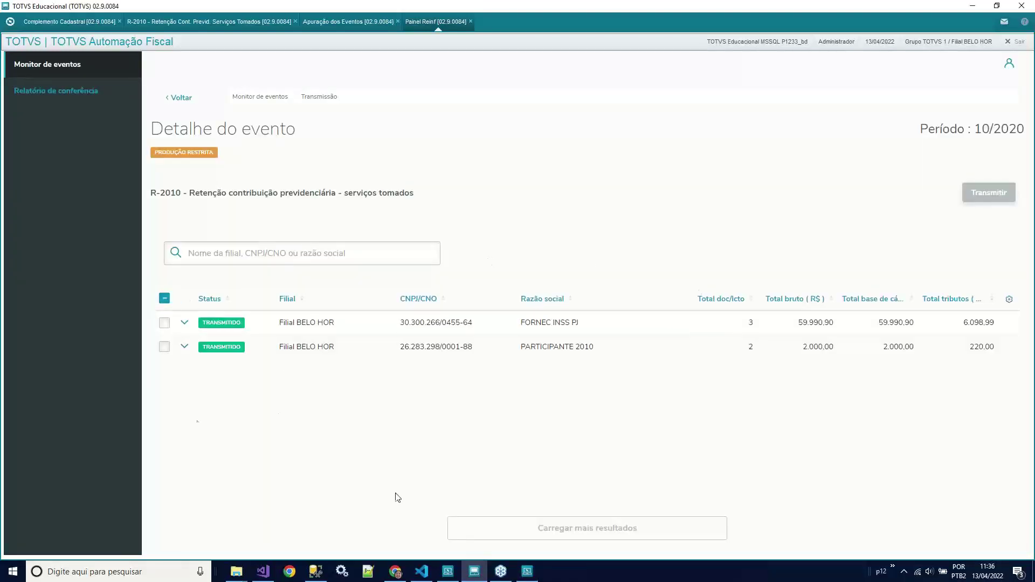
left_click(179, 98)
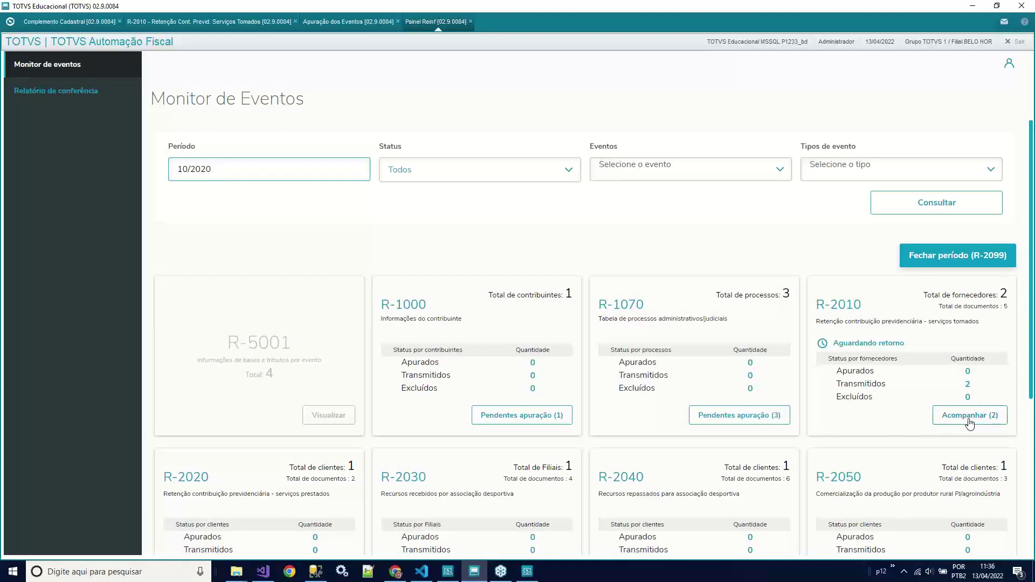
Open the follow-up of the transmitted R-2010 events and query the government's return for those under Aguardando governo.
left_click_drag(837, 384, 880, 386)
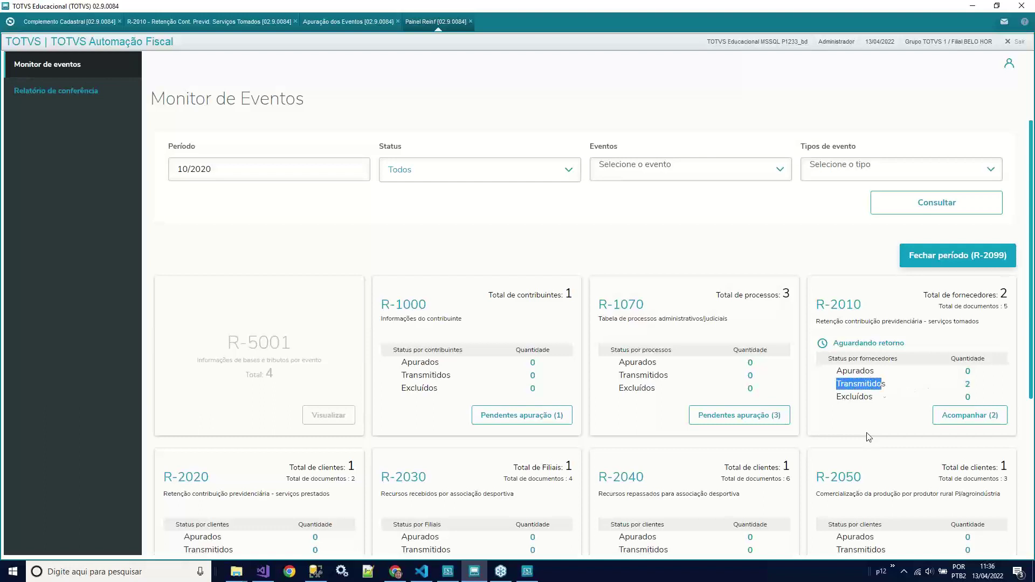
left_click(948, 423)
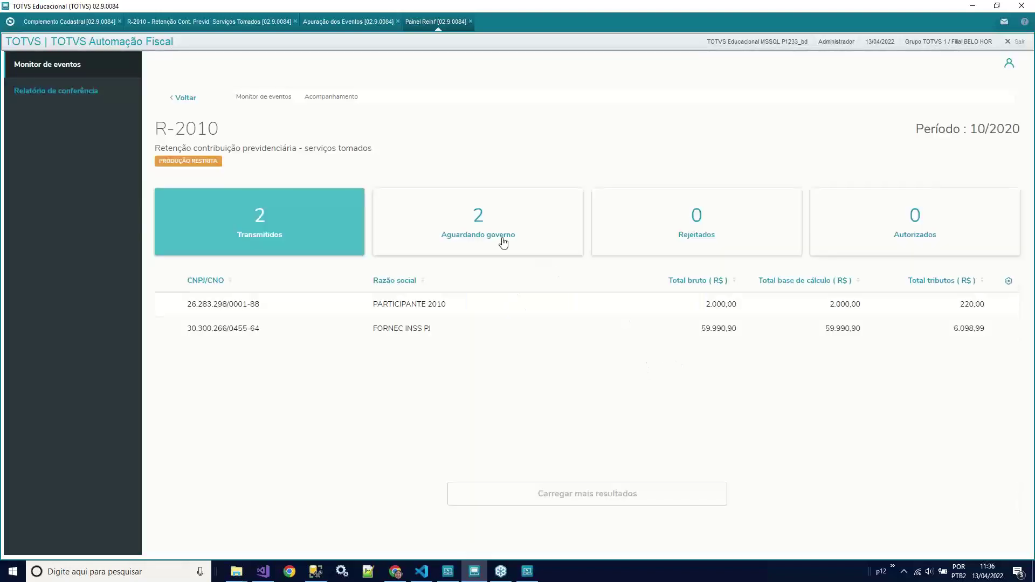
left_click(502, 238)
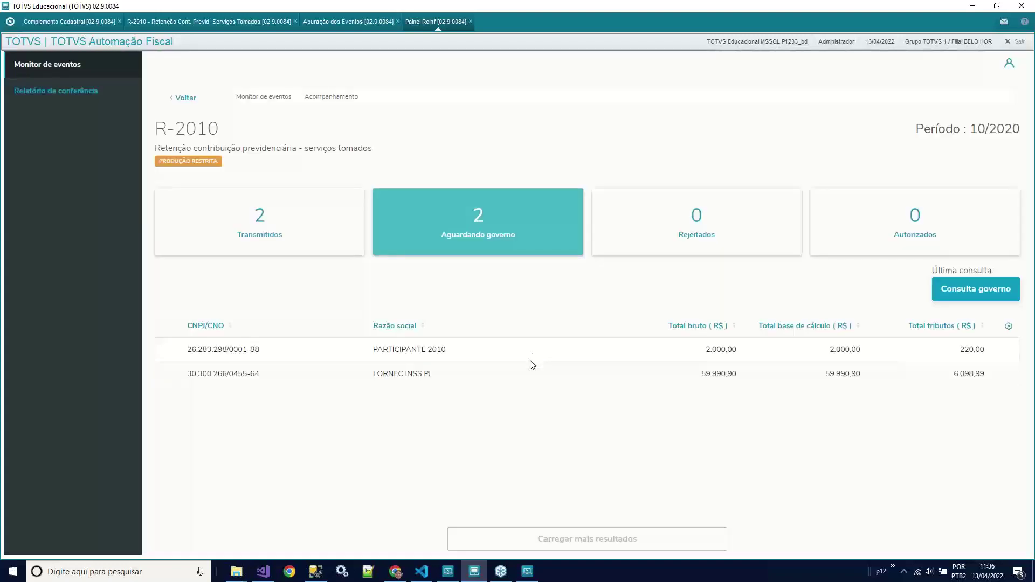
left_click(960, 292)
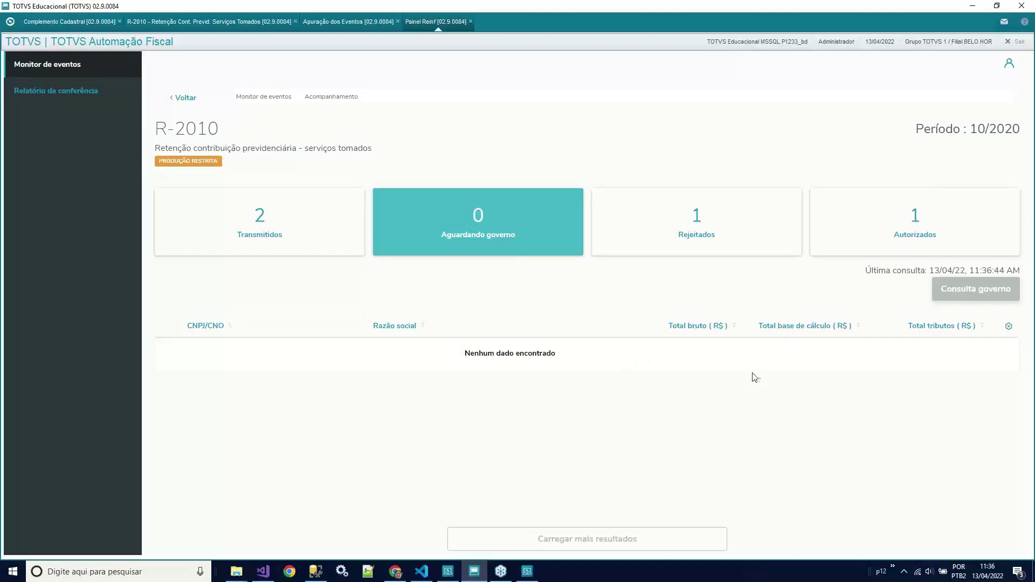
Read the error details of the rejected R-2010 event and check the receipt number of the authorized one.
left_click(697, 240)
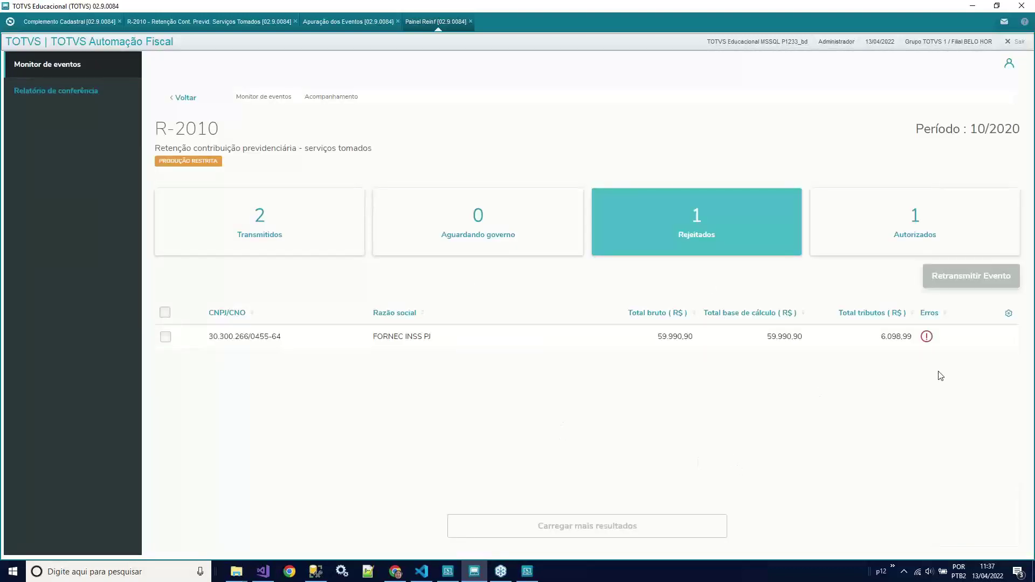
left_click(927, 337)
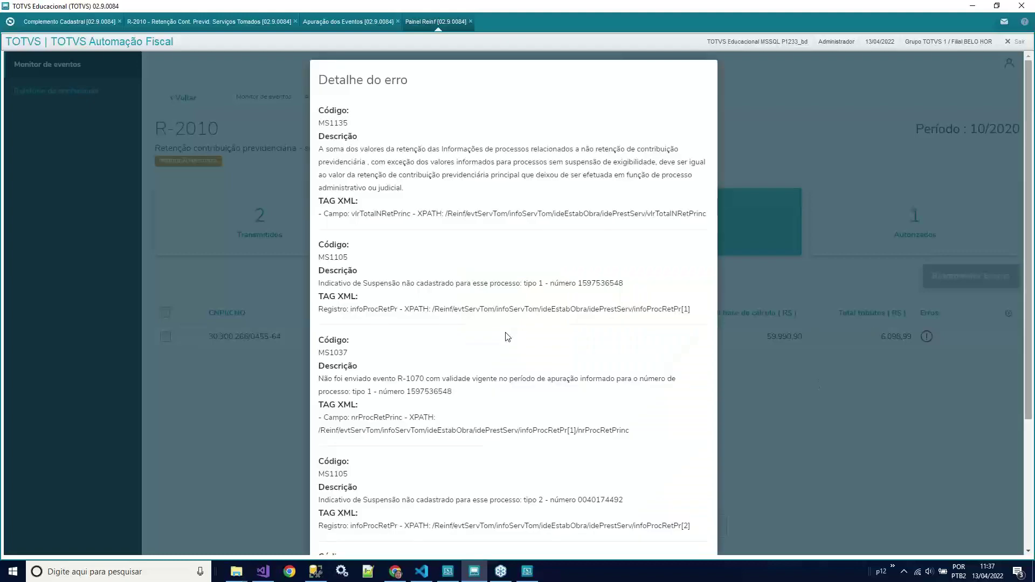
scroll(510, 292, "down", 3)
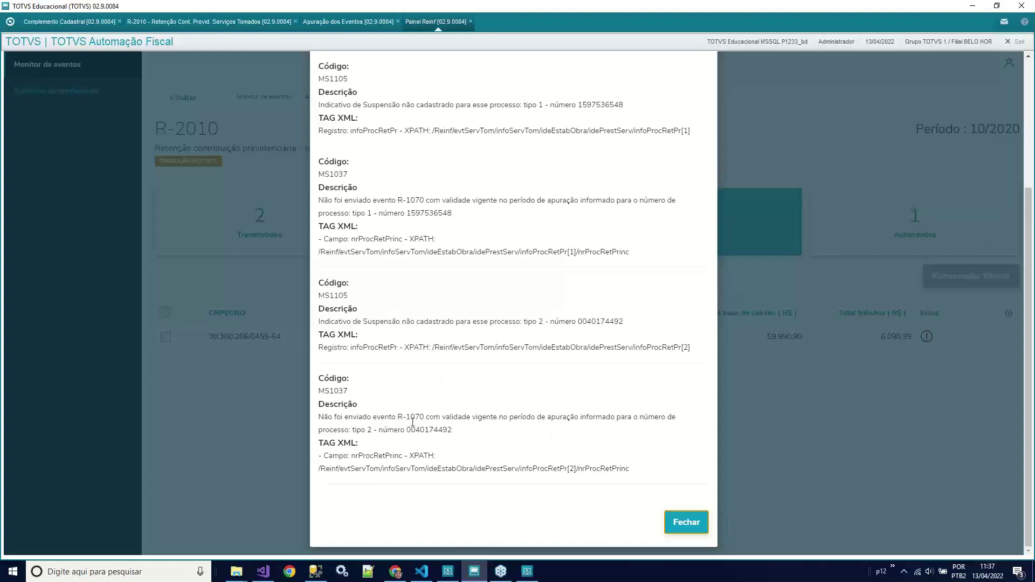
double_click(599, 104)
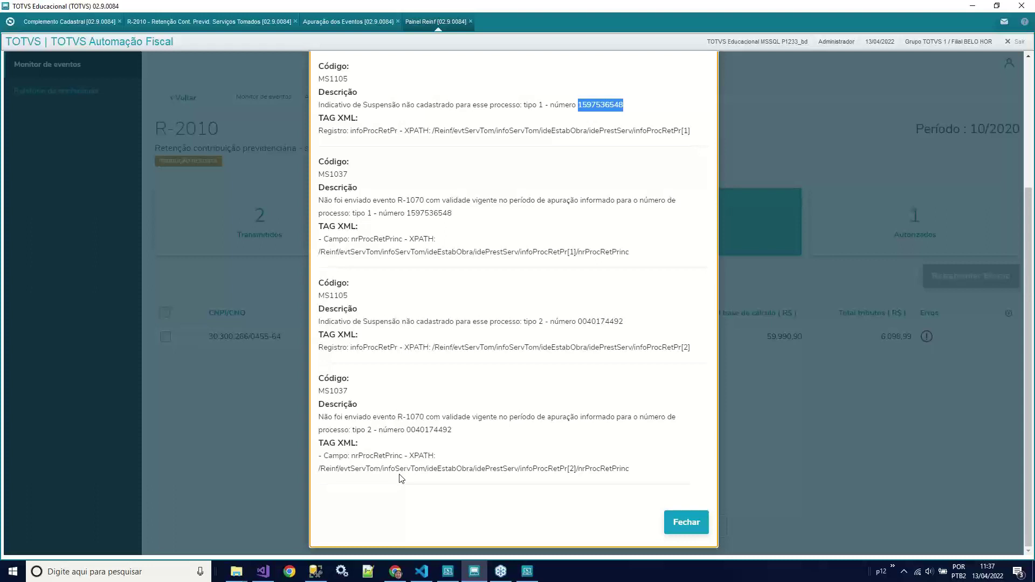
left_click(687, 523)
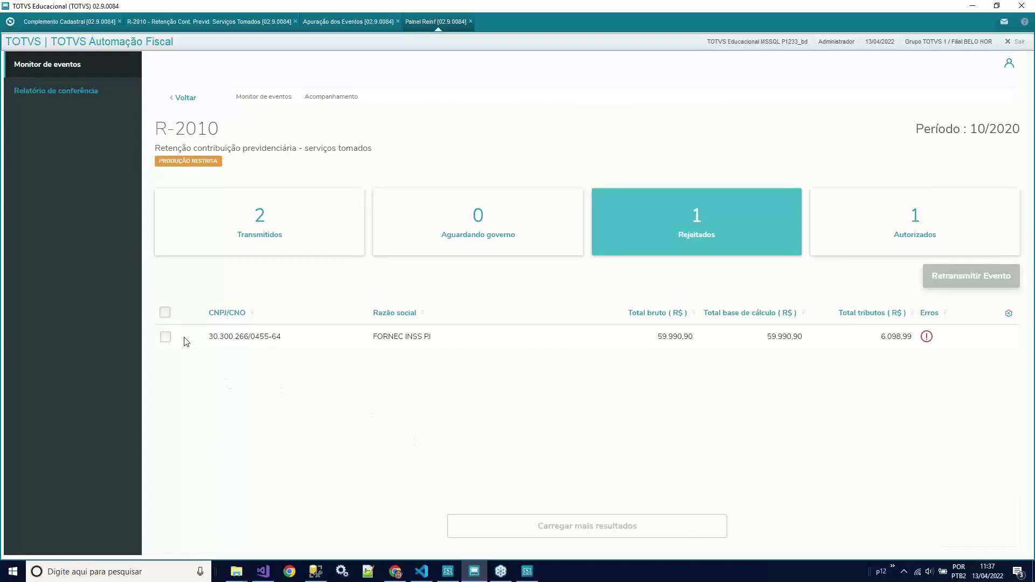
left_click(889, 245)
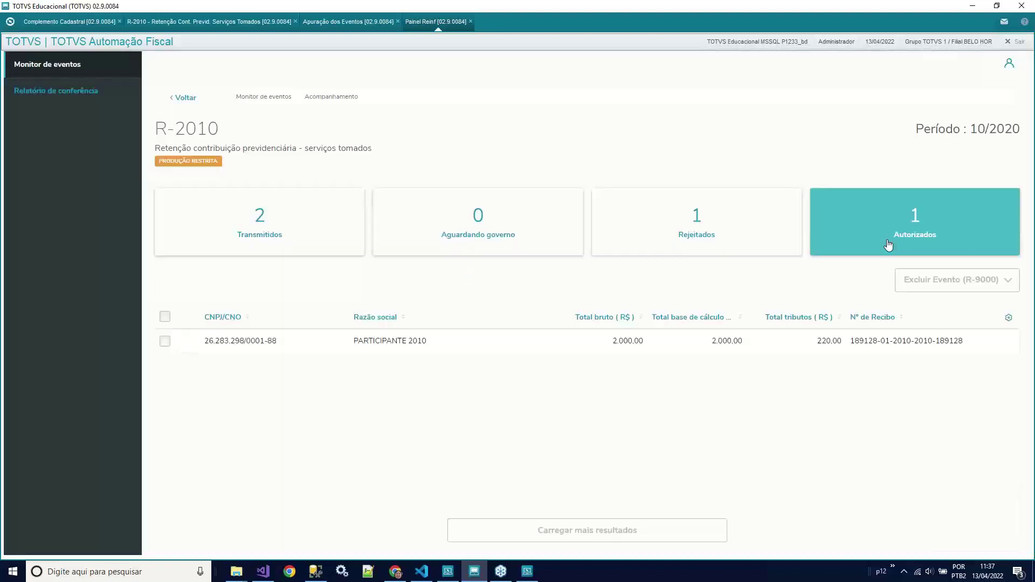
left_click_drag(856, 342, 989, 342)
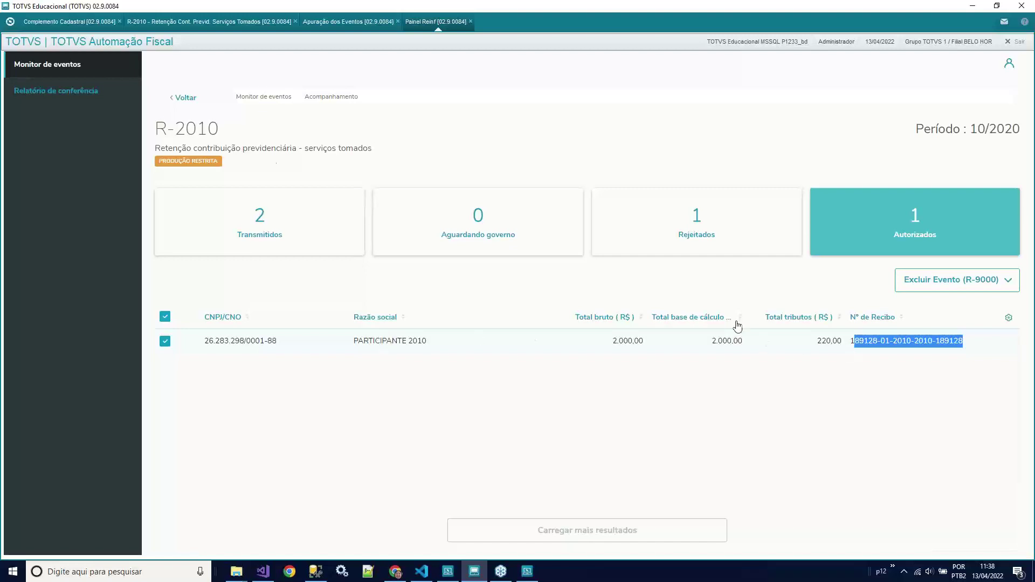
Switch to the R-2010 Serviços Tomados routine and check both records' status colours against the legend.
left_click(215, 24)
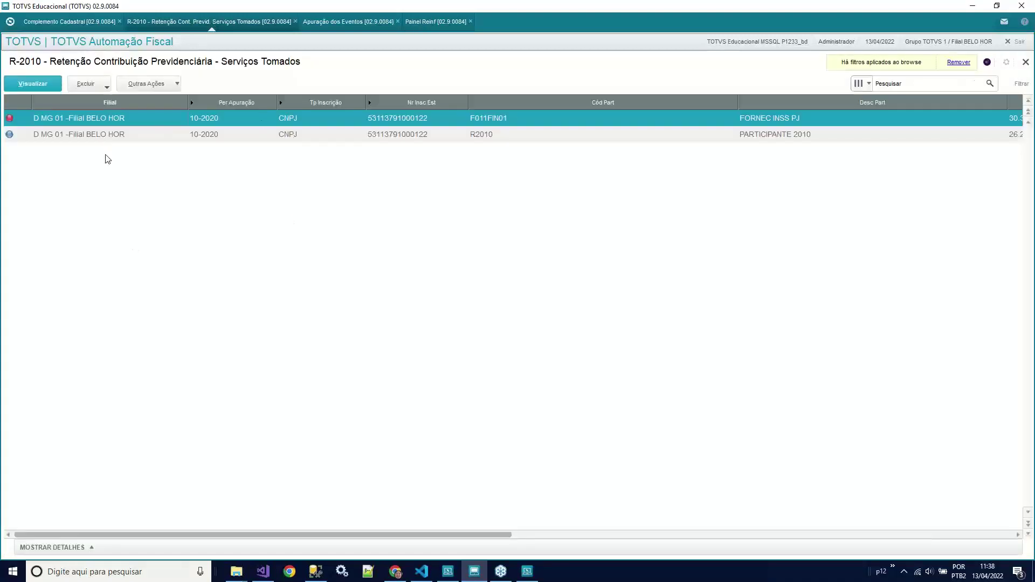
left_click(206, 135)
left_click(12, 123)
double_click(12, 123)
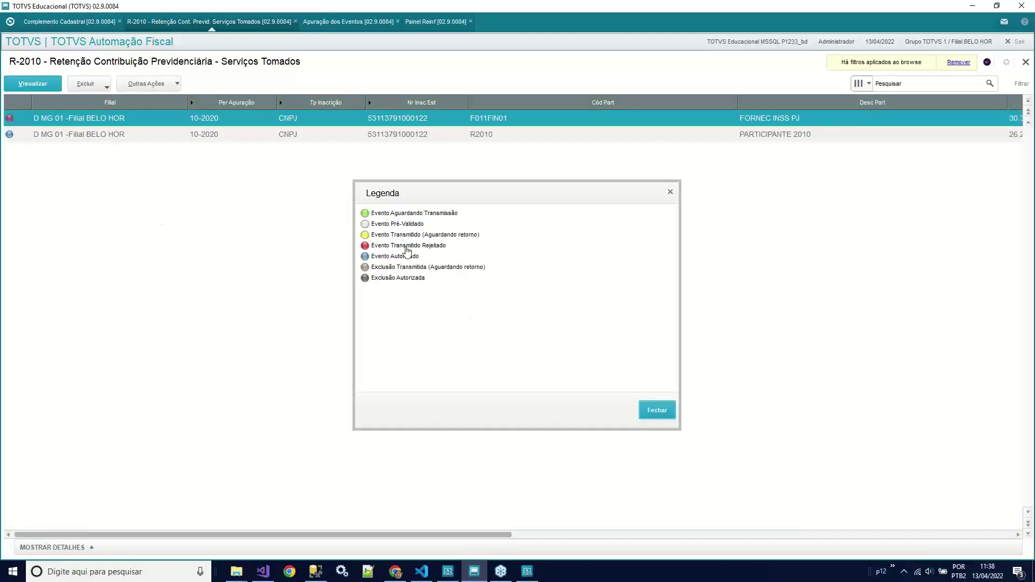
left_click(657, 410)
double_click(10, 135)
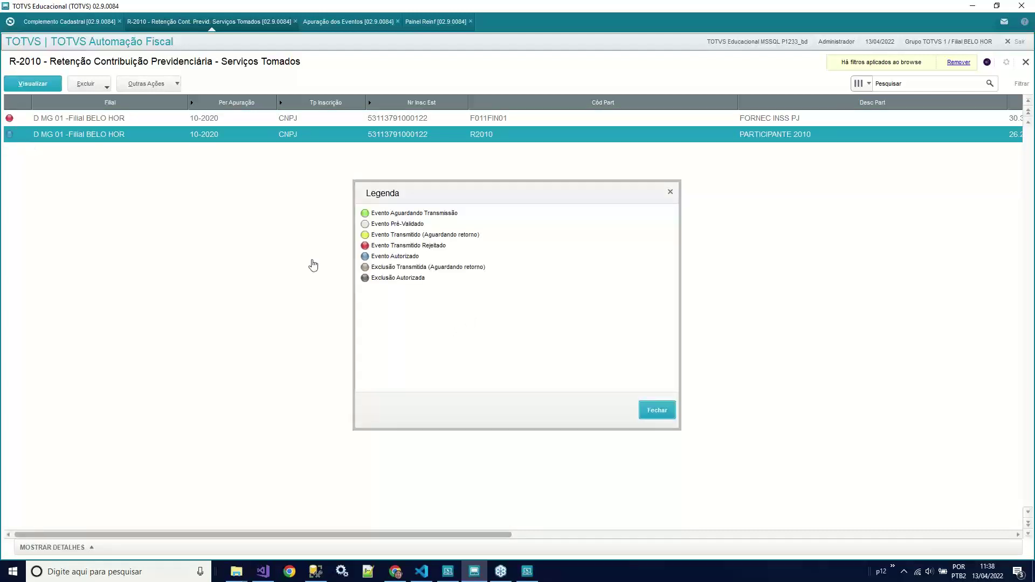
left_click(657, 410)
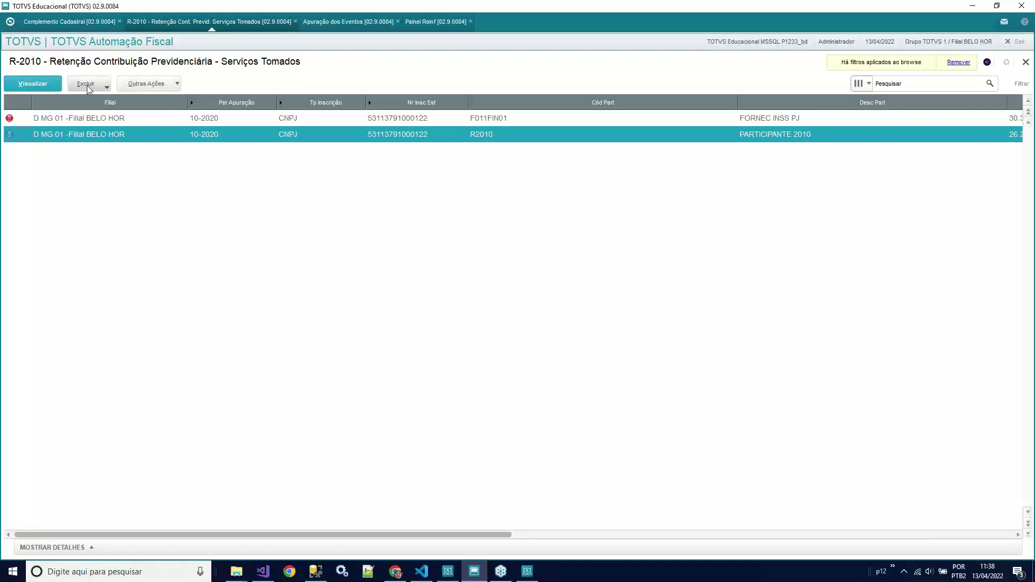
Return to the Painel Reinf and delete the authorized R-2010 event using Excluir e Transmitir, confirming the creation of the R-9000 record.
left_click(106, 87)
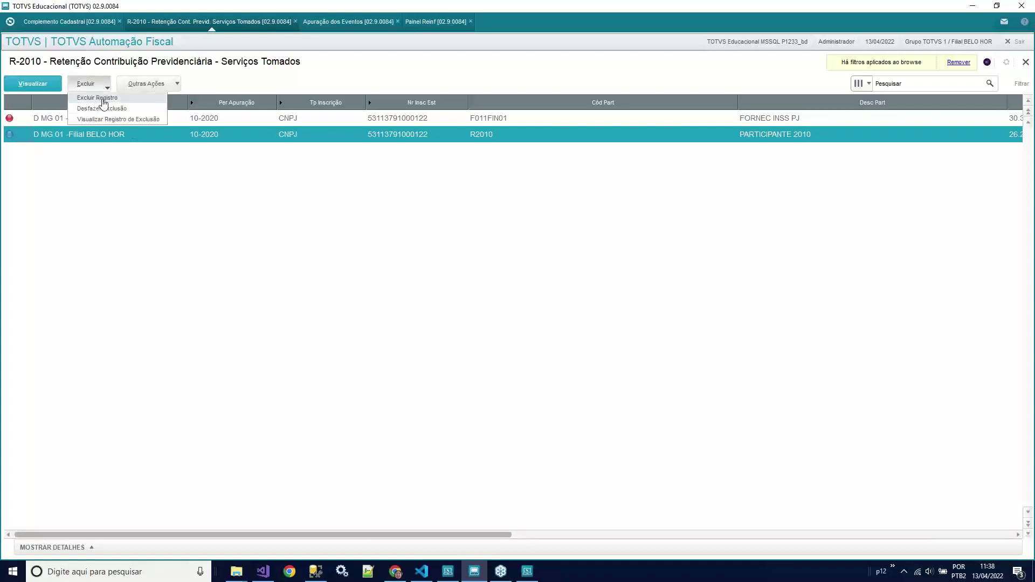
left_click(429, 22)
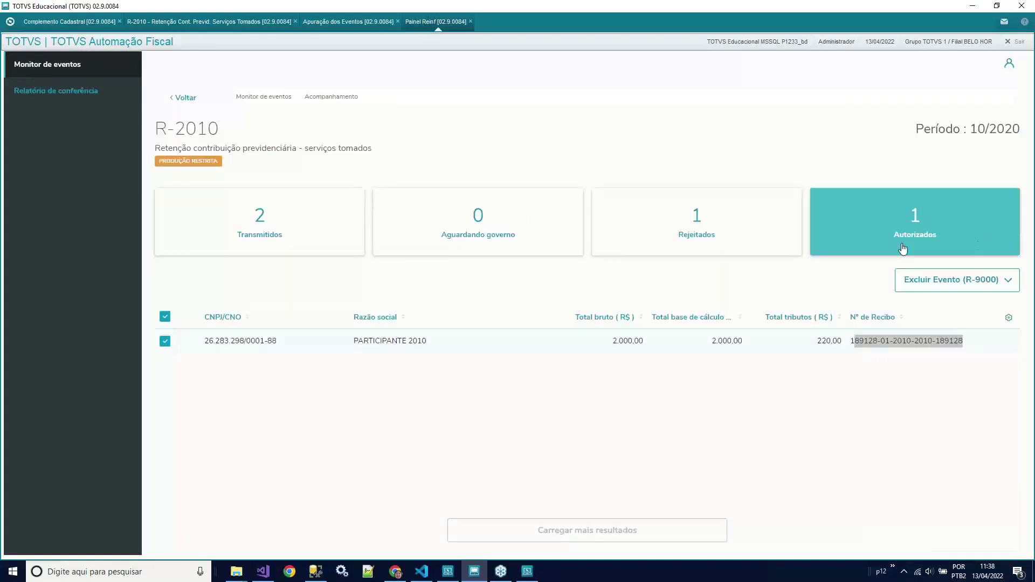
left_click(1008, 281)
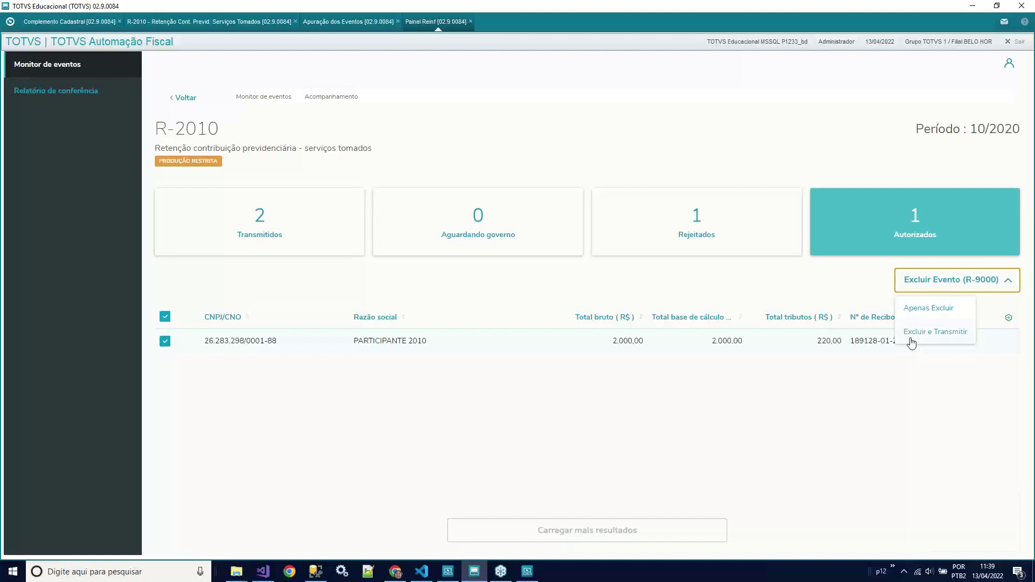
left_click(911, 338)
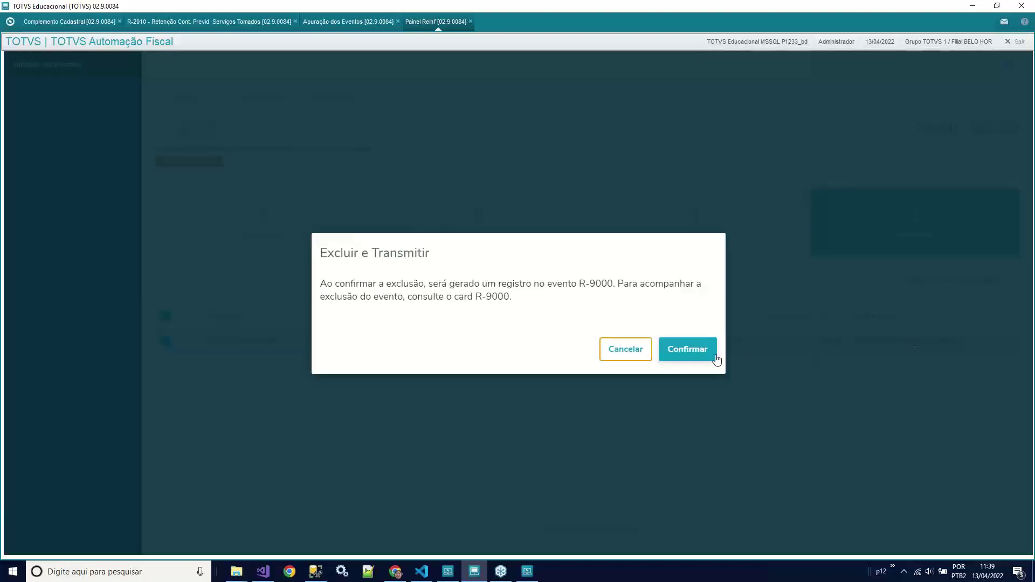
left_click(687, 350)
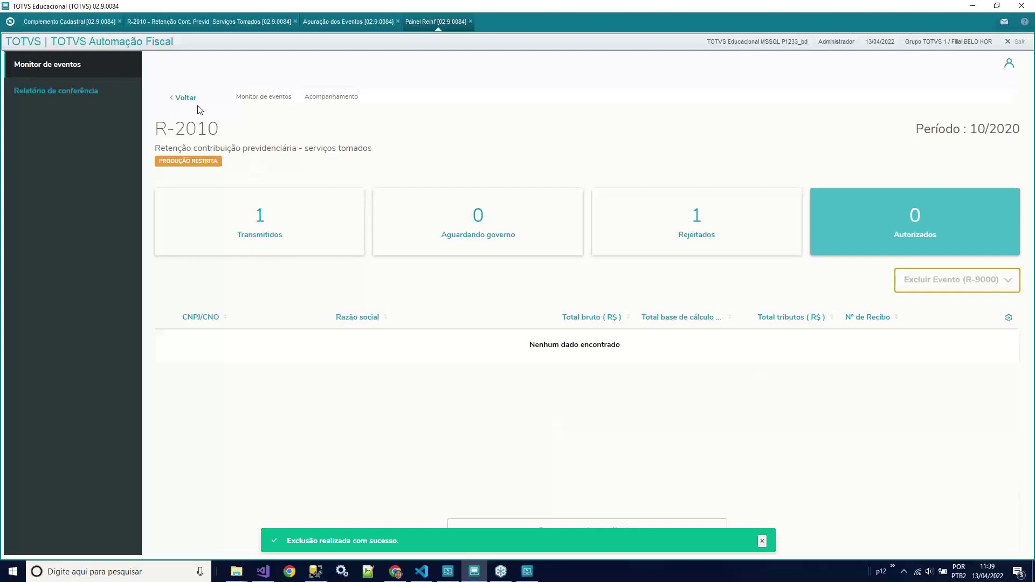
Open the R-9000 follow-up from the event monitor, query its government return and check the authorized exclusion's receipt number.
left_click(184, 98)
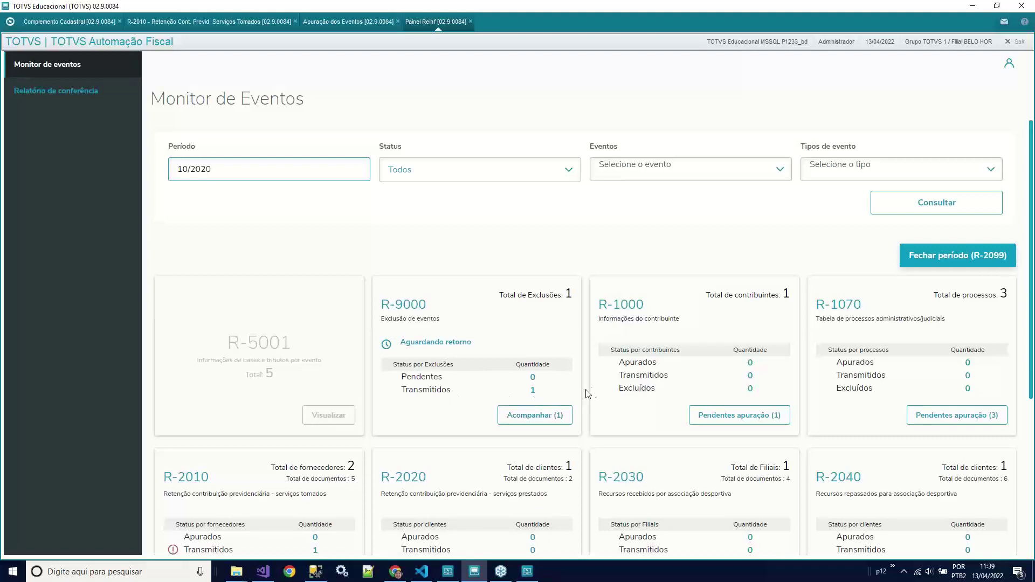
scroll(593, 393, "down", 2)
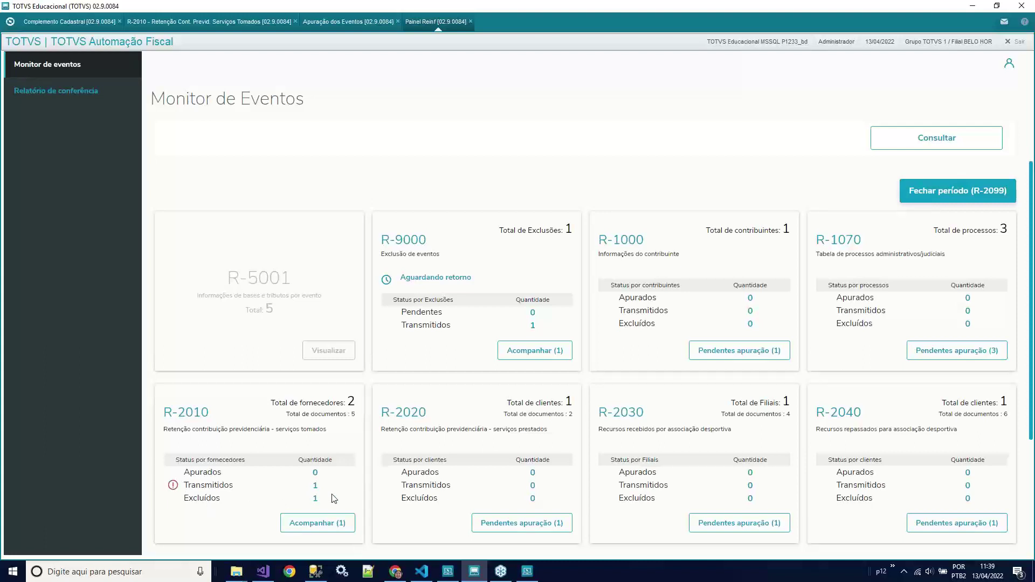
left_click(533, 349)
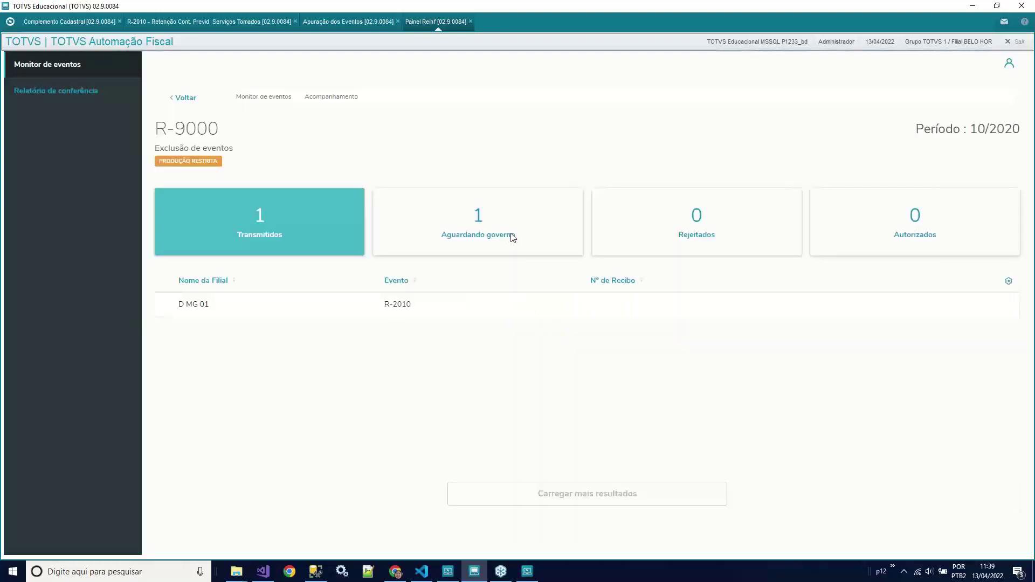
left_click(512, 237)
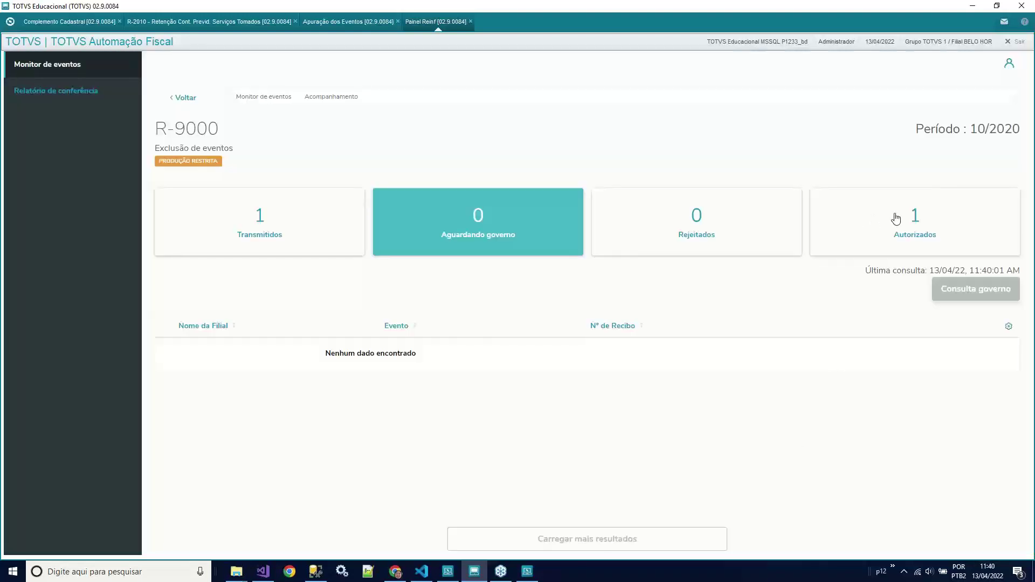
left_click(894, 216)
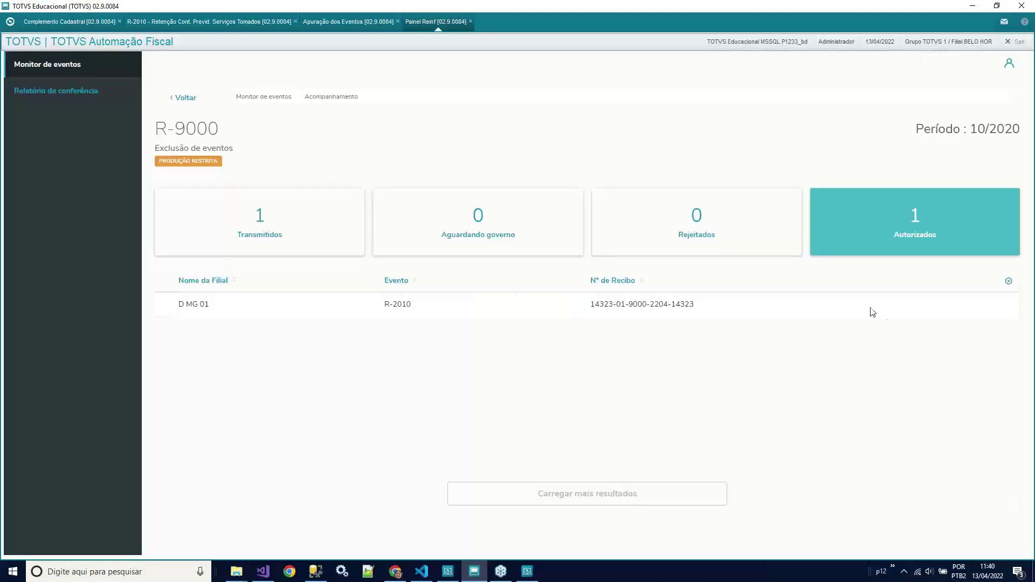
left_click_drag(723, 310, 587, 307)
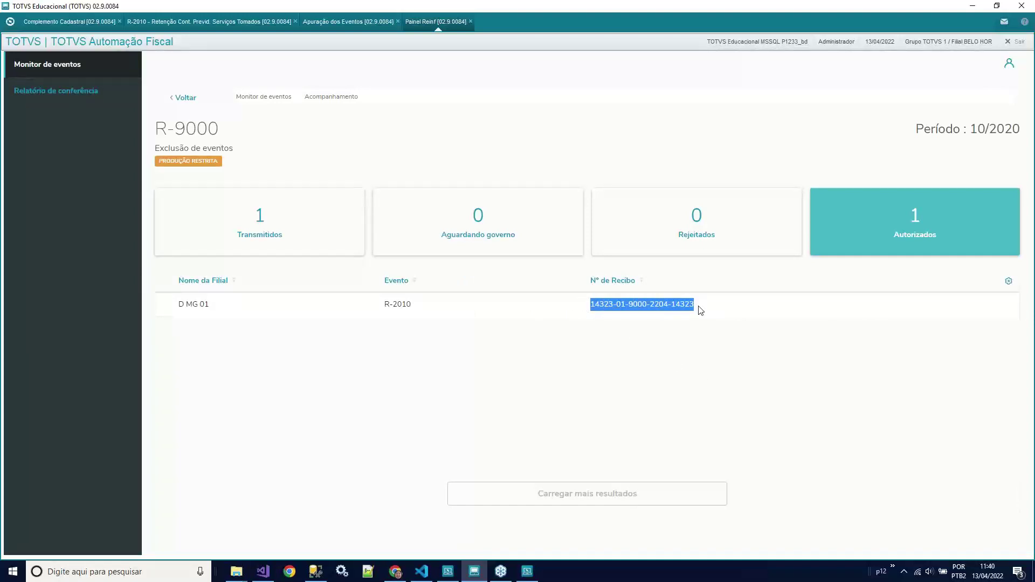
Check the status colour of the R2010 participant's record against the legend in the R-2010 Serviços Tomados routine.
left_click(252, 21)
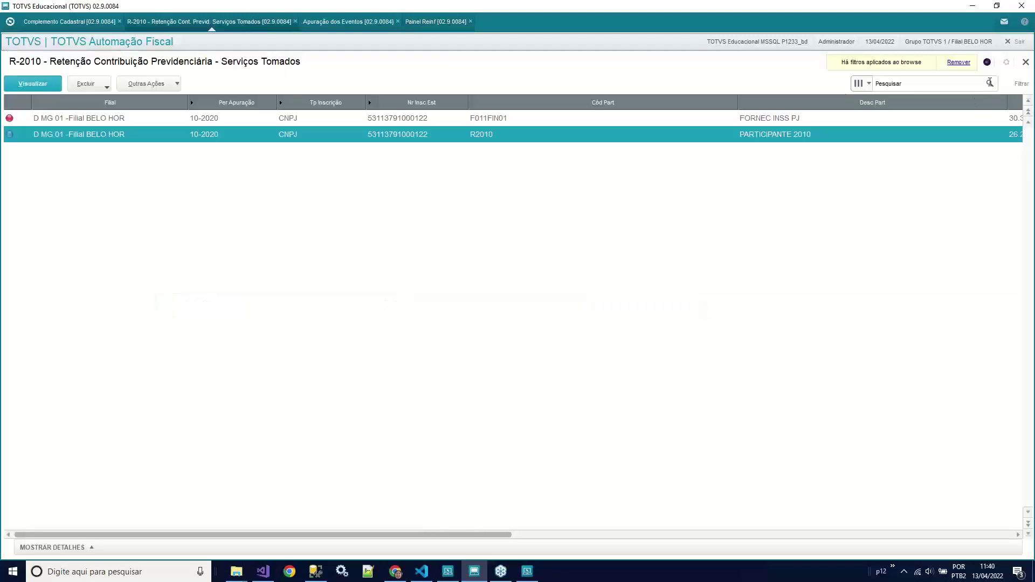
double_click(10, 135)
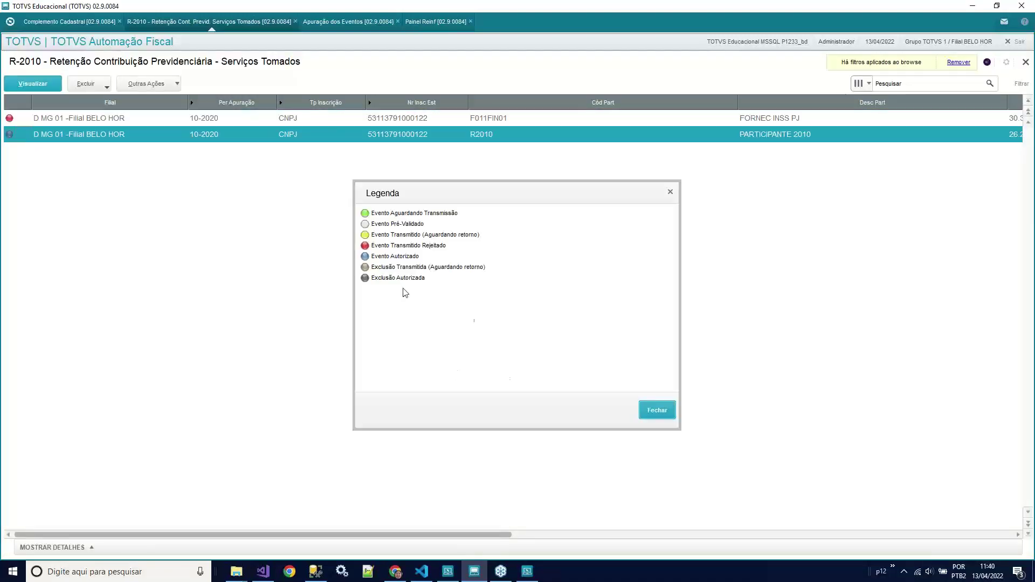
left_click(660, 411)
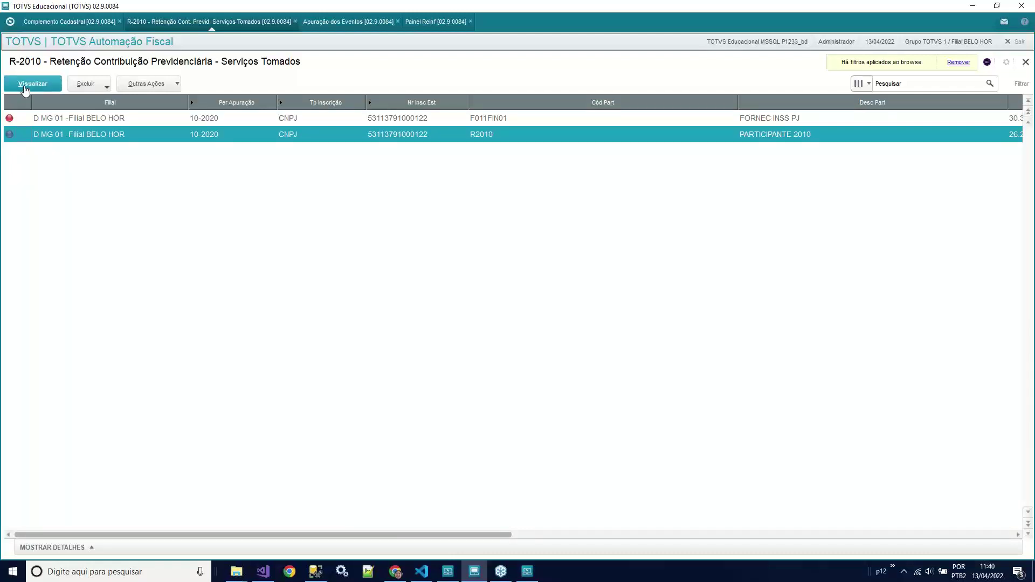
View the R2010 participant's record, examining its invoice details, related processes and service types, close it and look over the routine's additional actions.
left_click(25, 87)
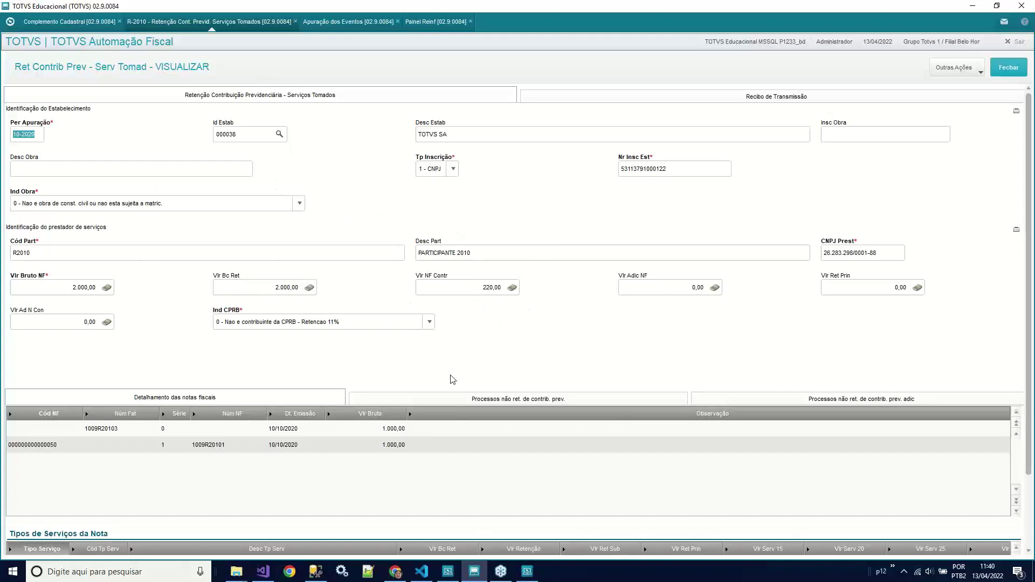
scroll(365, 362, "down", 1)
left_click(358, 361)
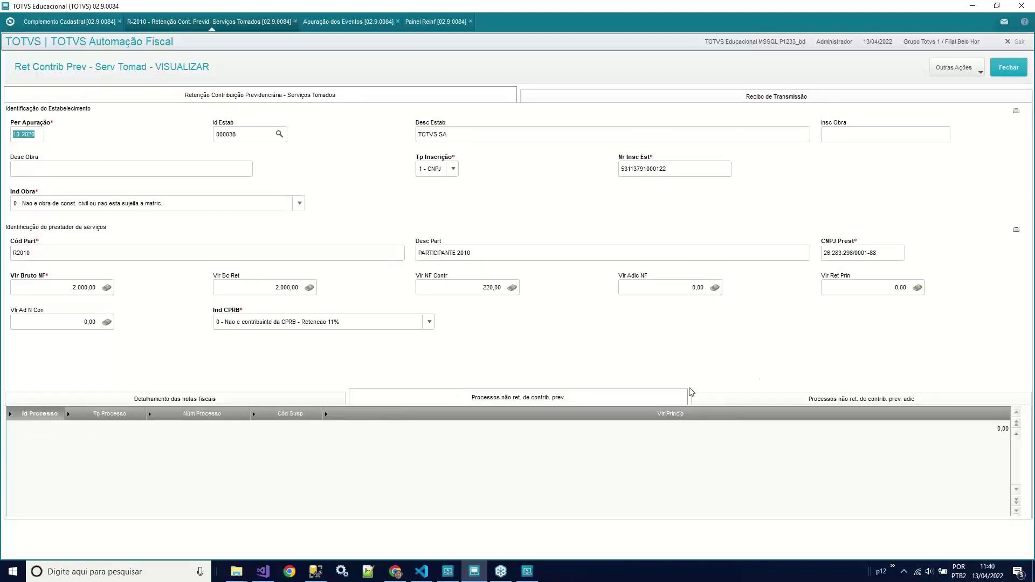
left_click(197, 397)
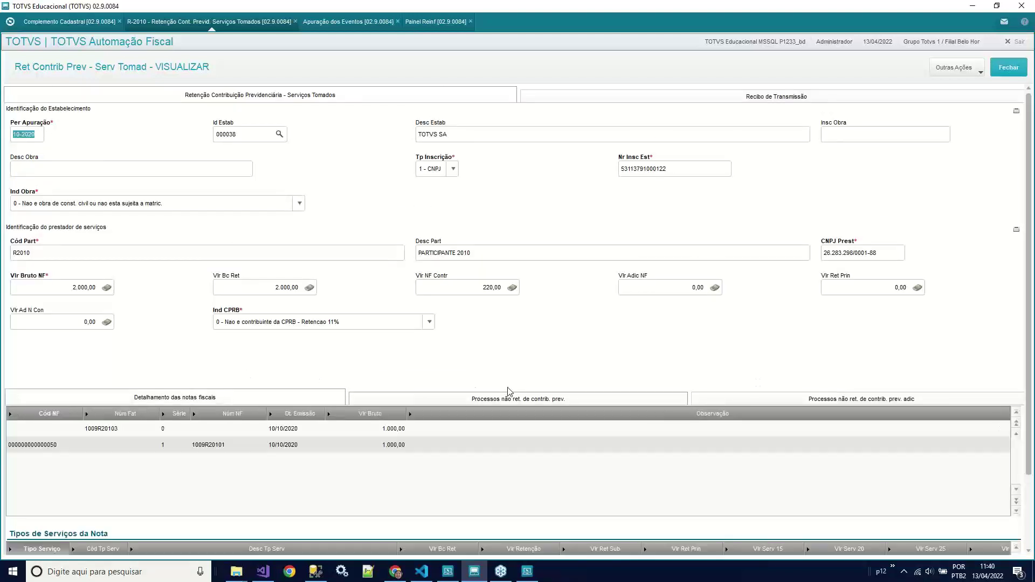
left_click(572, 397)
left_click(779, 398)
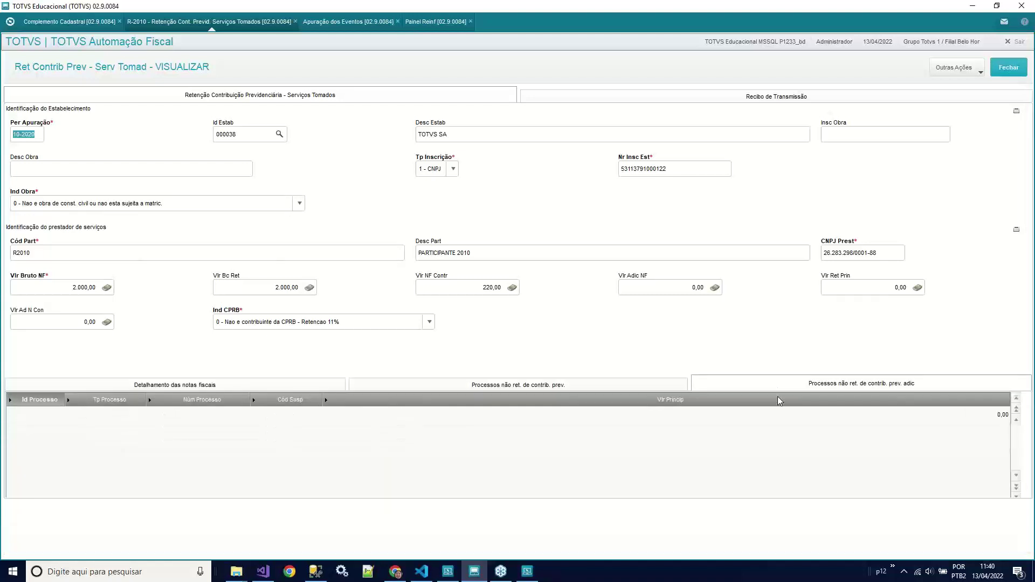
left_click(276, 384)
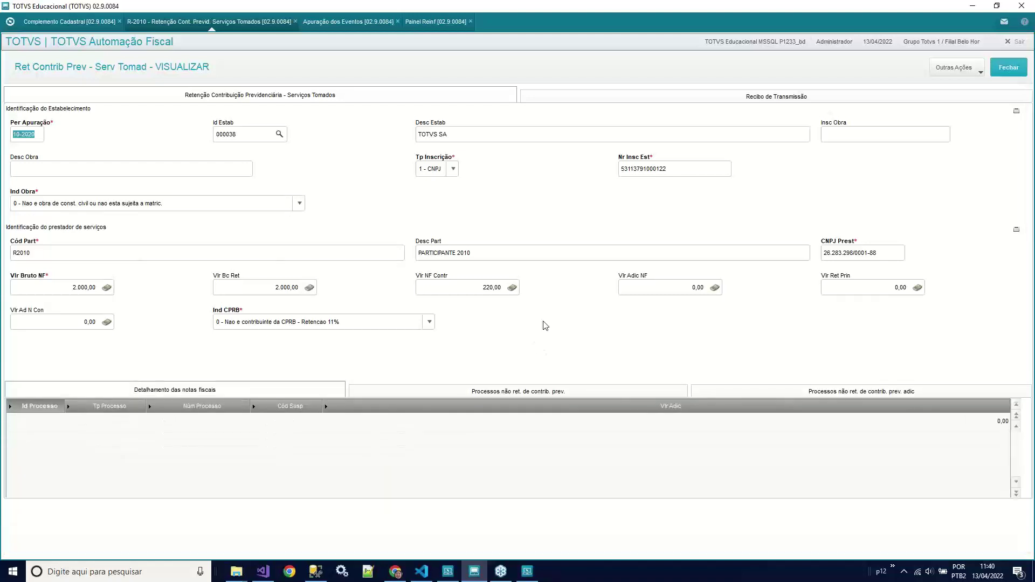
scroll(1028, 337, "down", 3)
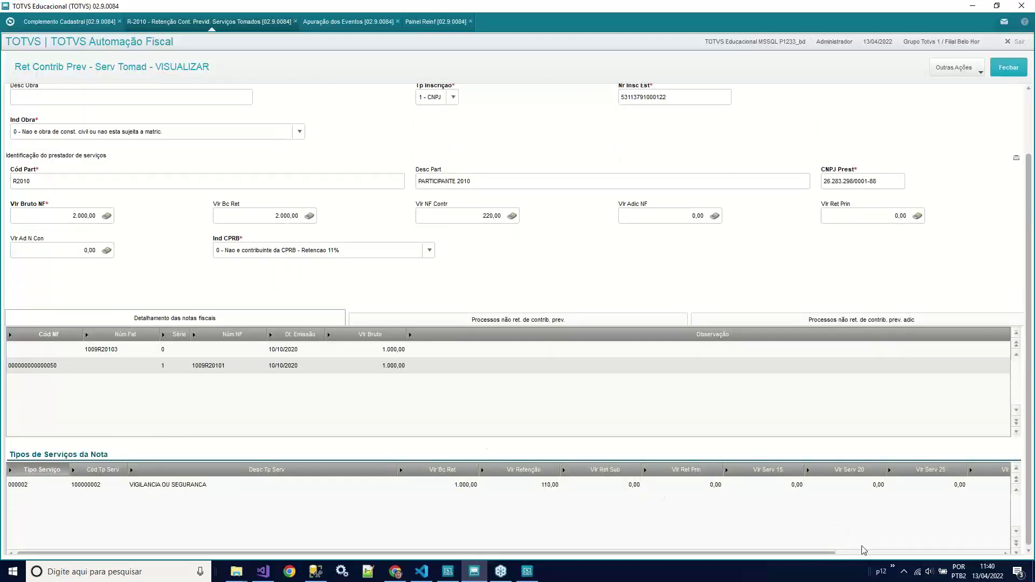
left_click(1008, 68)
left_click(131, 85)
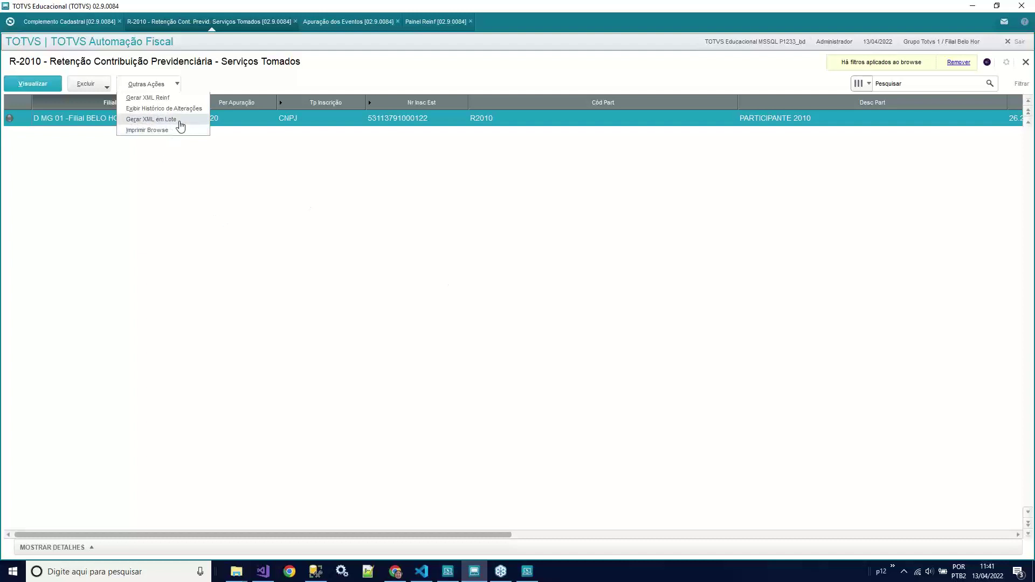
left_click(407, 331)
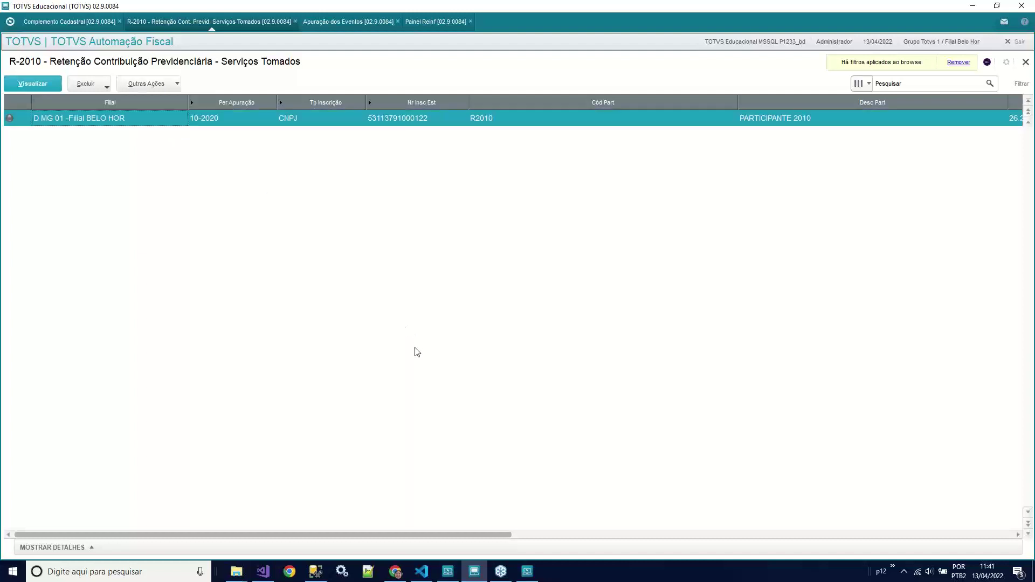
Query the Painel Reinf's Relatório de conferência for event R-2010 in period 10/2020 and export the report.
left_click(440, 29)
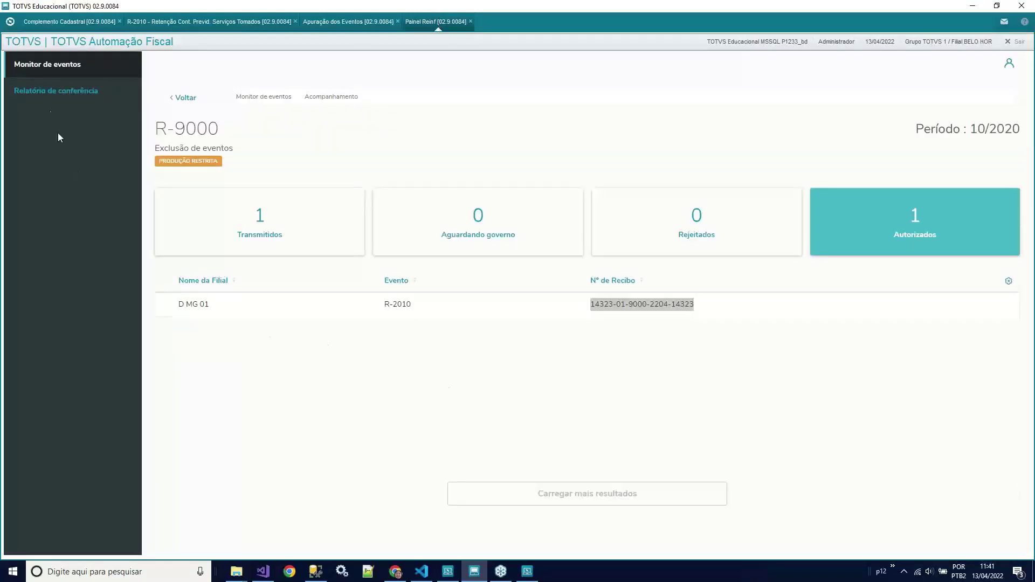
left_click(44, 93)
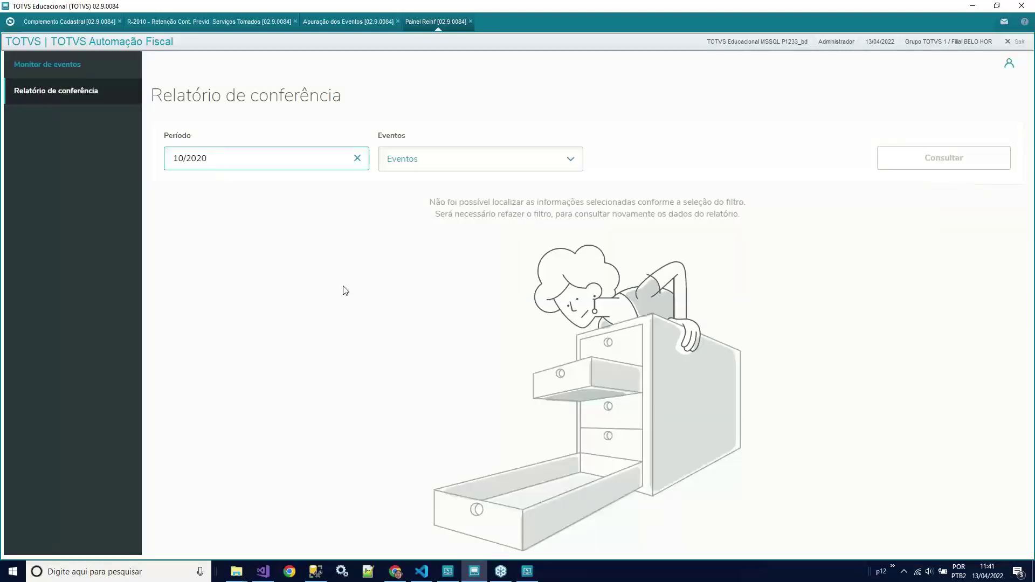
left_click(465, 161)
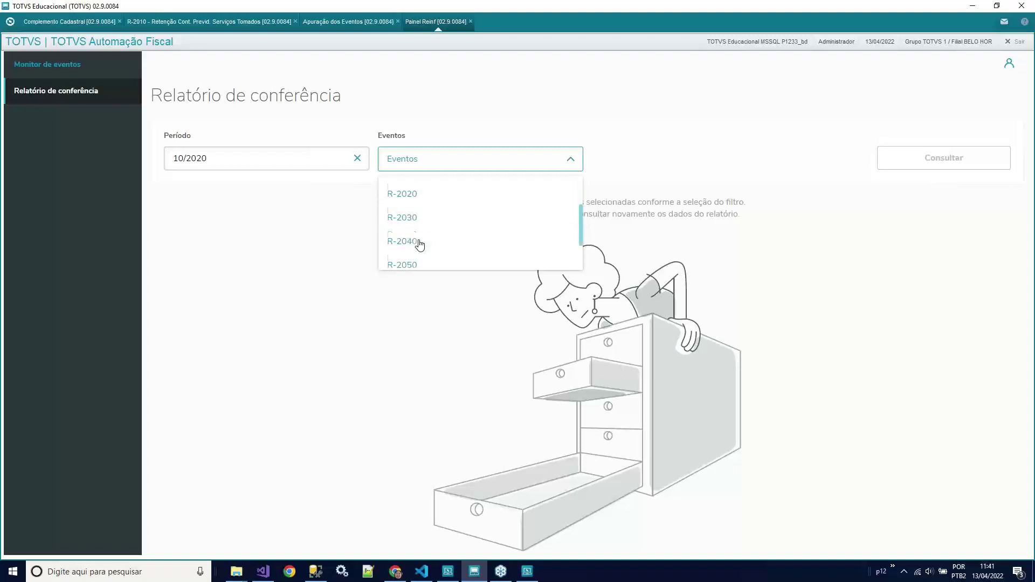
scroll(440, 236, "down", 1)
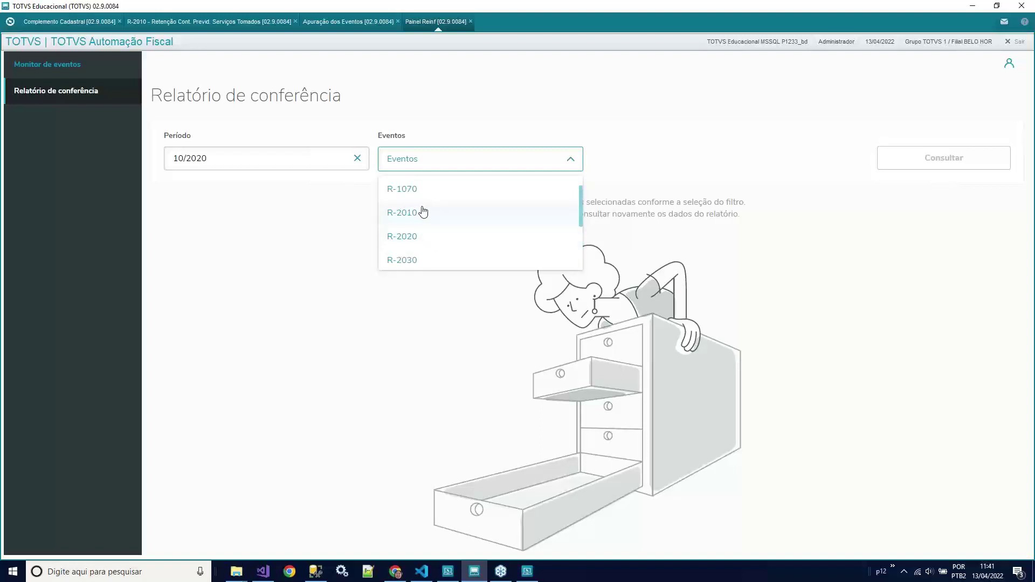
left_click(423, 211)
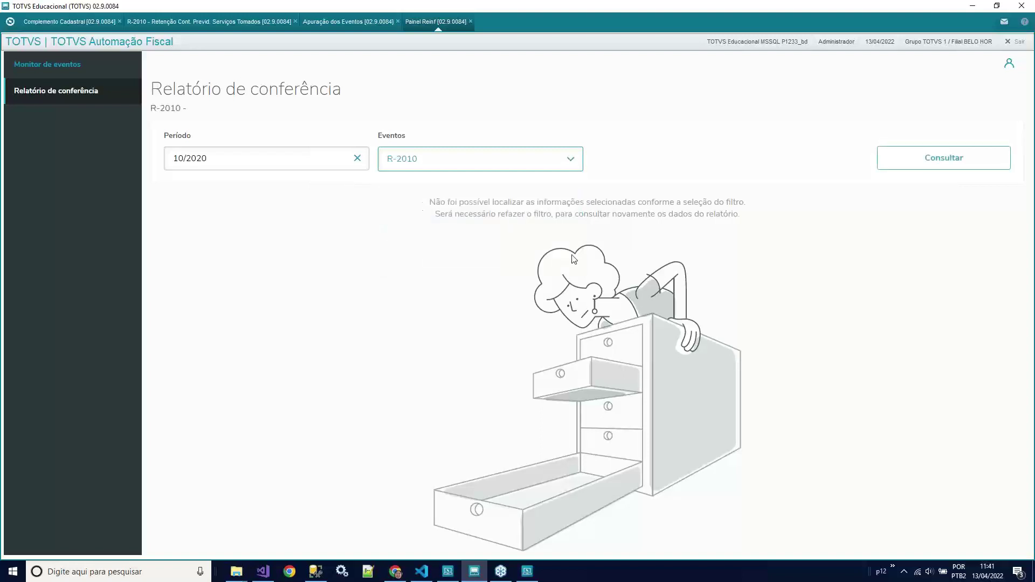
left_click(949, 162)
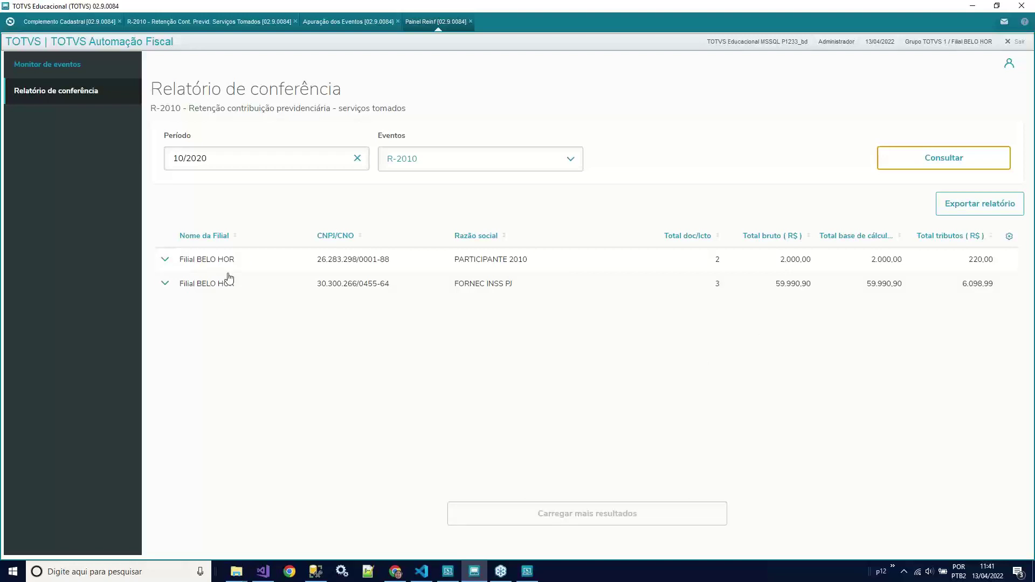
left_click(970, 211)
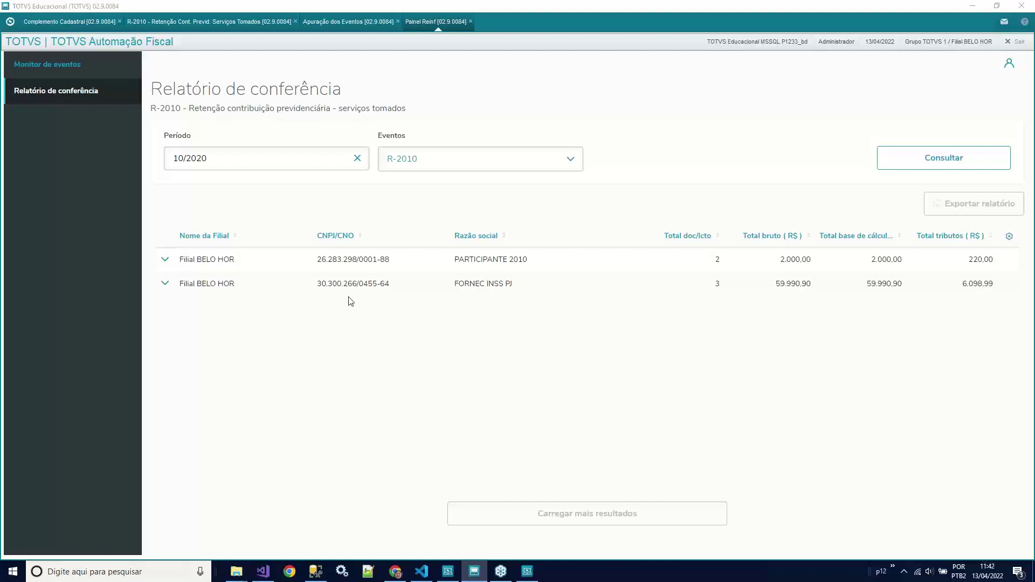
left_click(264, 255)
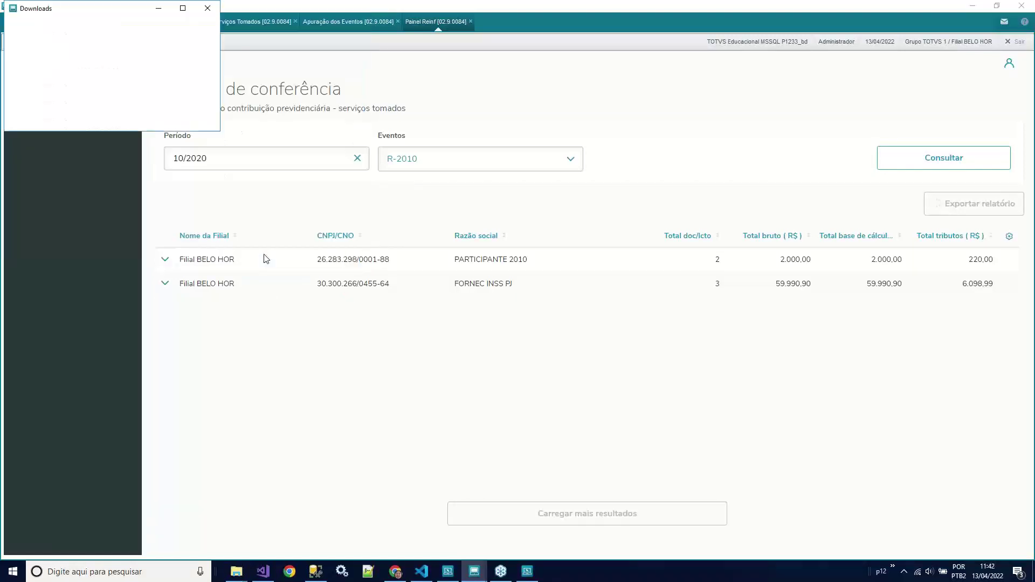
Sort the Downloads folder by modification date, open the exported R-2010 conference report in Excel and maximize its window.
mouse_move(247, 576)
left_click(277, 542)
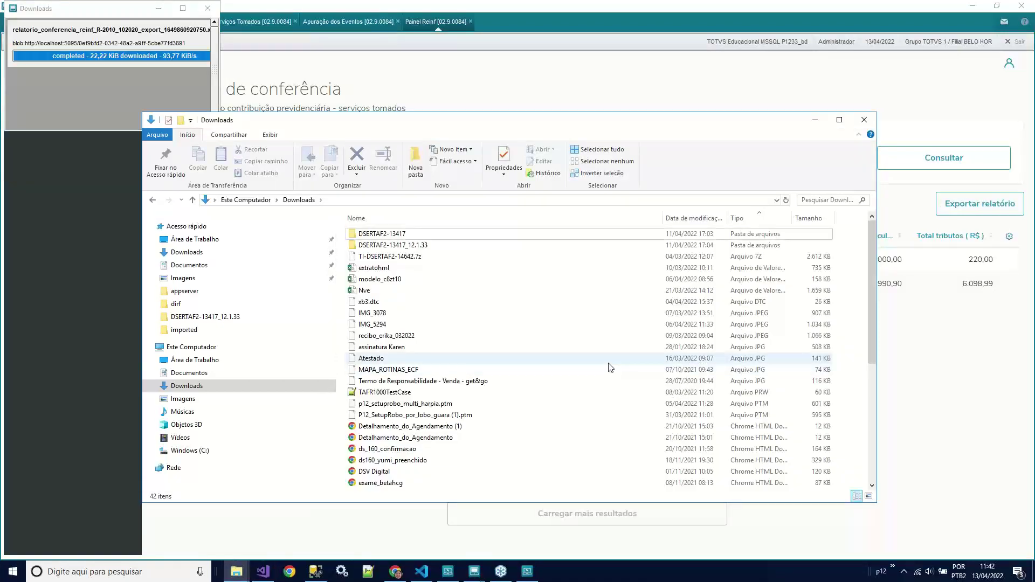
scroll(579, 365, "down", 1)
scroll(580, 364, "down", 4)
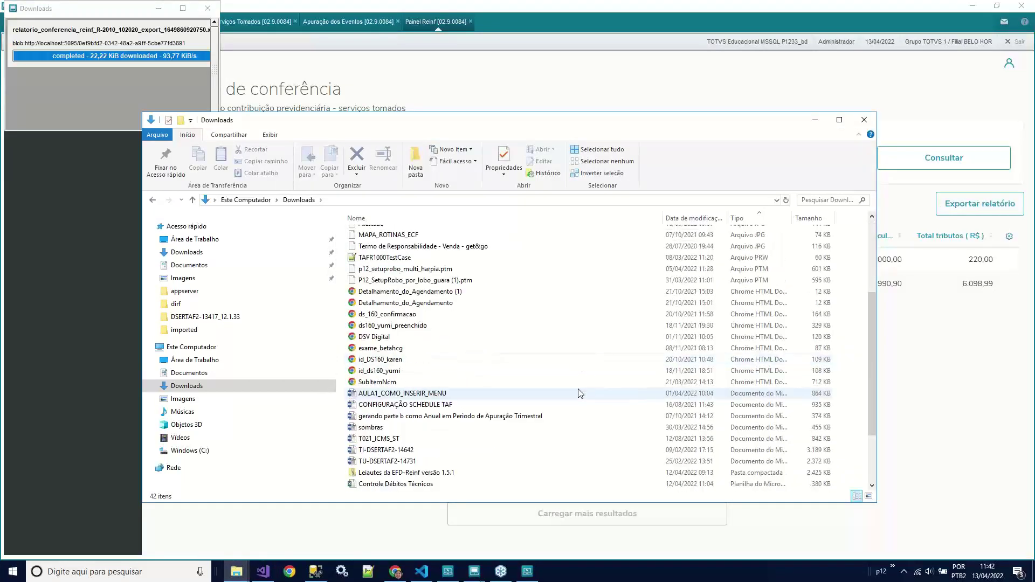
left_click(693, 218)
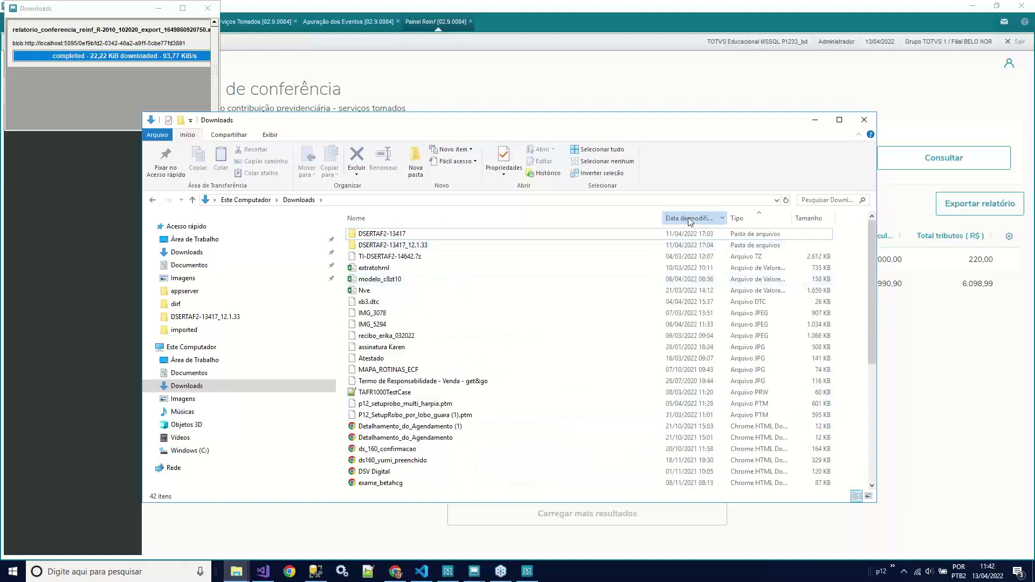
left_click(693, 217)
left_click(546, 237)
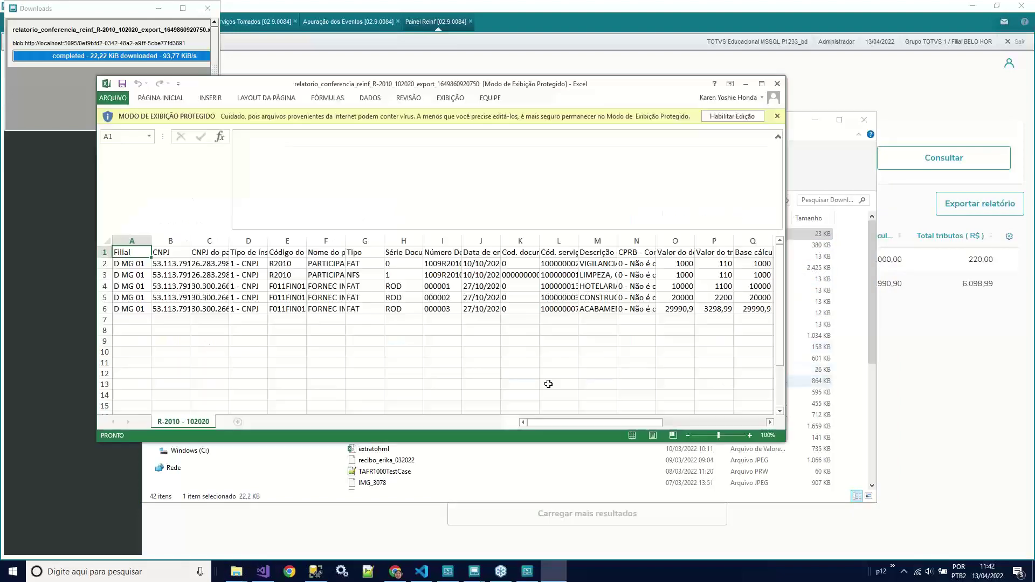
left_click(761, 83)
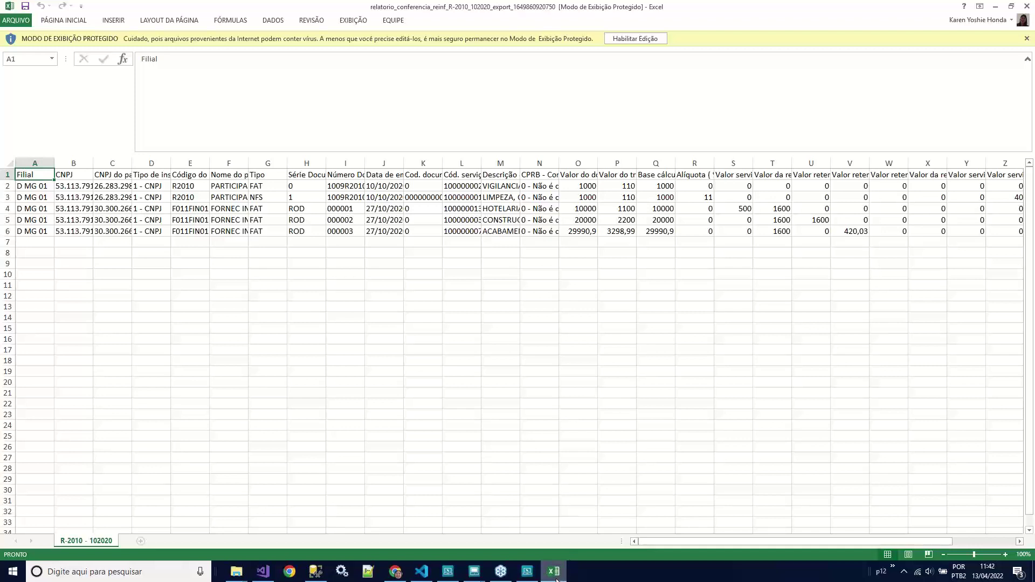
Switch from the Excel report back to the TOTVS Educacional window.
mouse_move(397, 576)
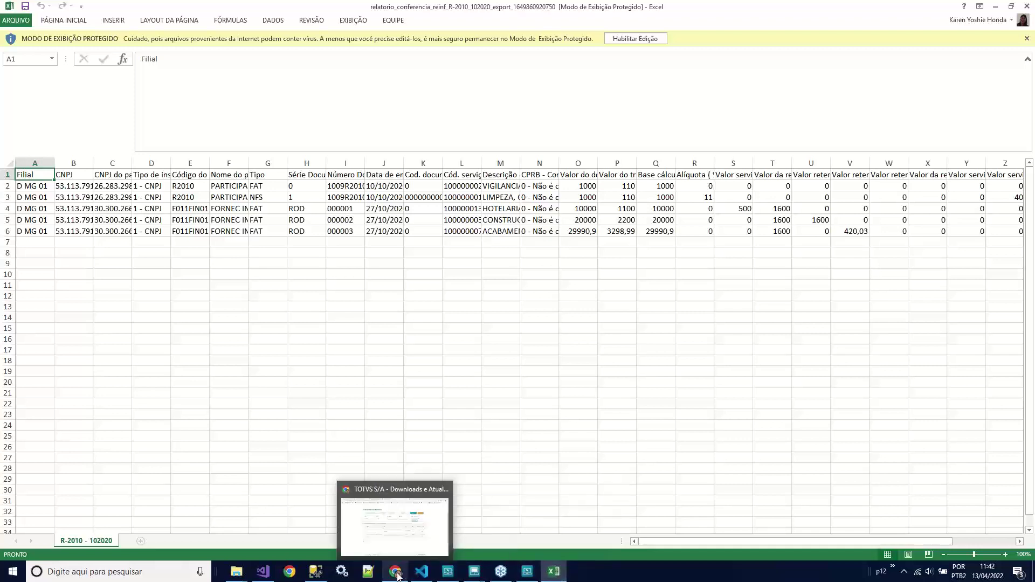
mouse_move(475, 573)
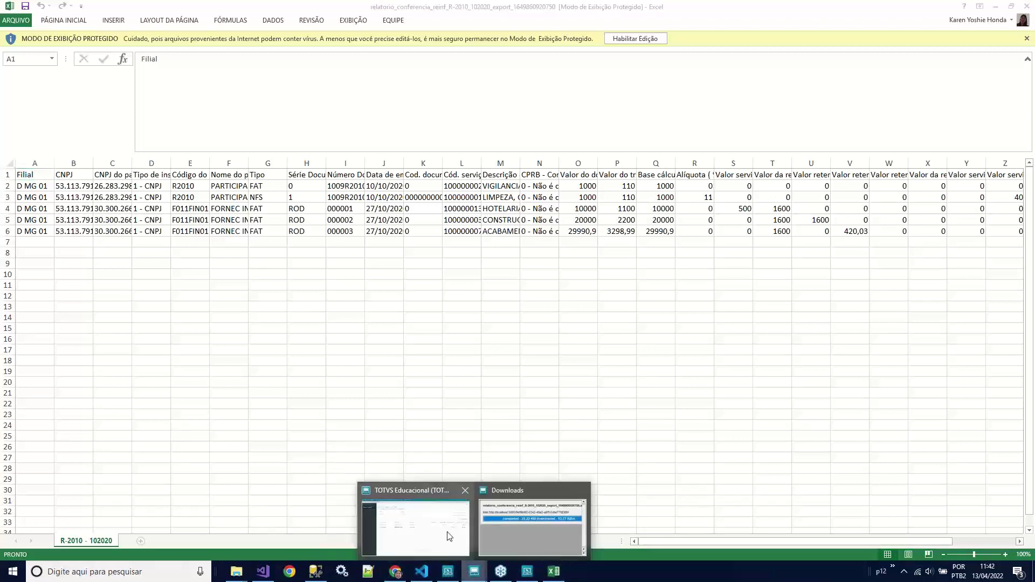
left_click(449, 536)
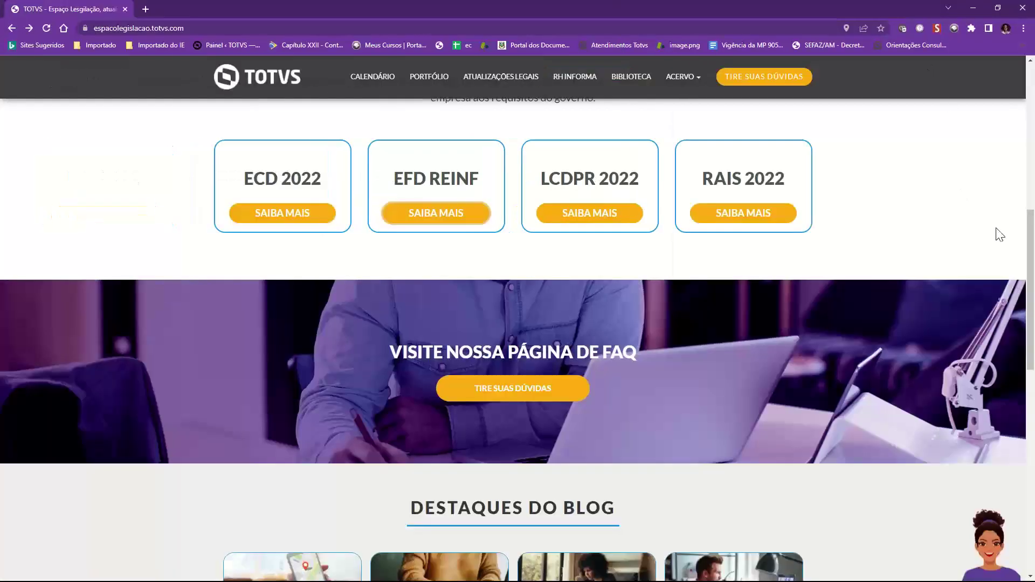
Open totvs.com in a new browser tab and go to Espaço Legislação from the existing-customer links.
left_click(1032, 97)
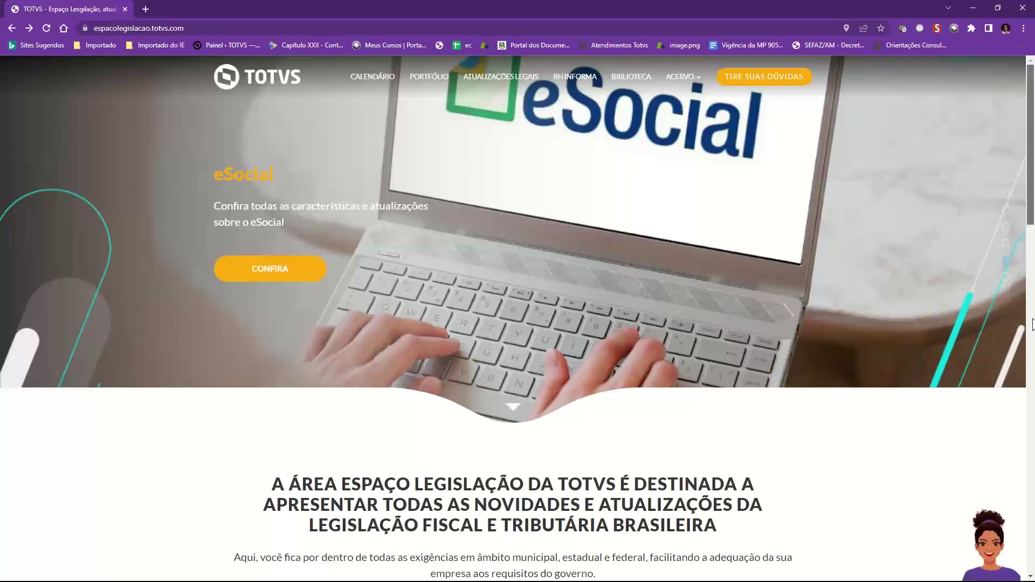
mouse_move(1030, 162)
left_mouse_down()
mouse_move(1030, 350)
mouse_move(1030, 159)
left_mouse_up()
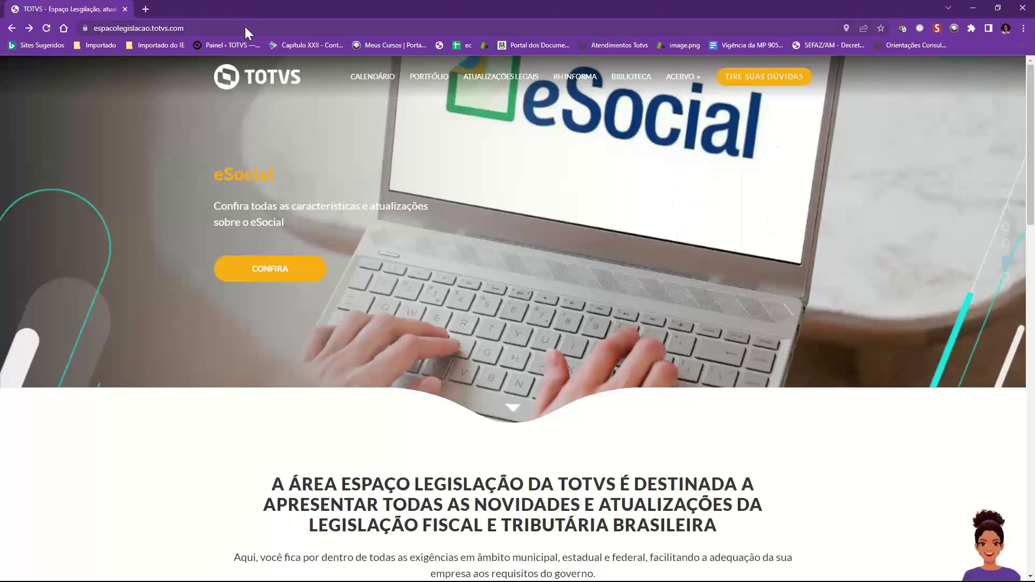
left_click(144, 9)
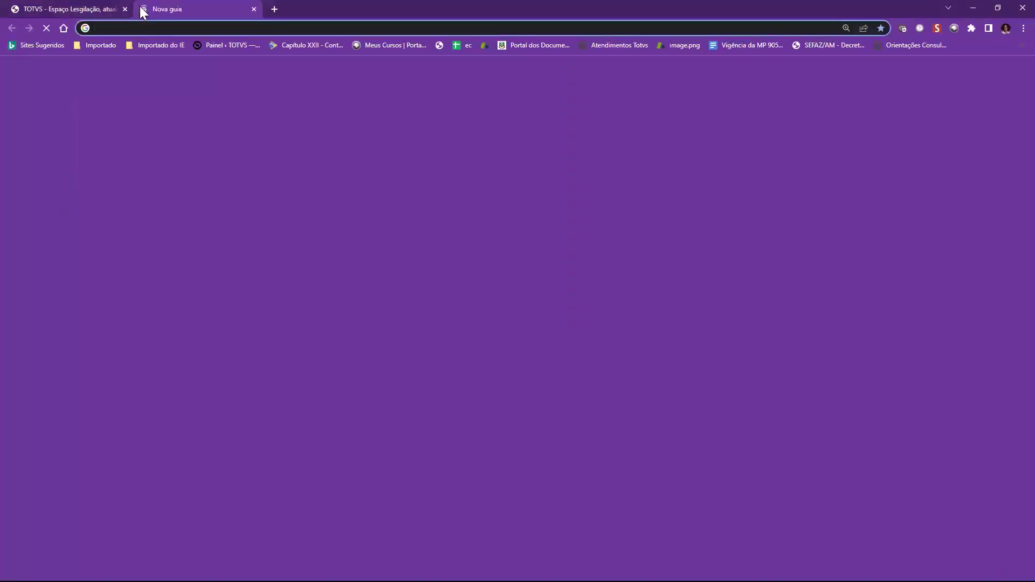
type("TOT")
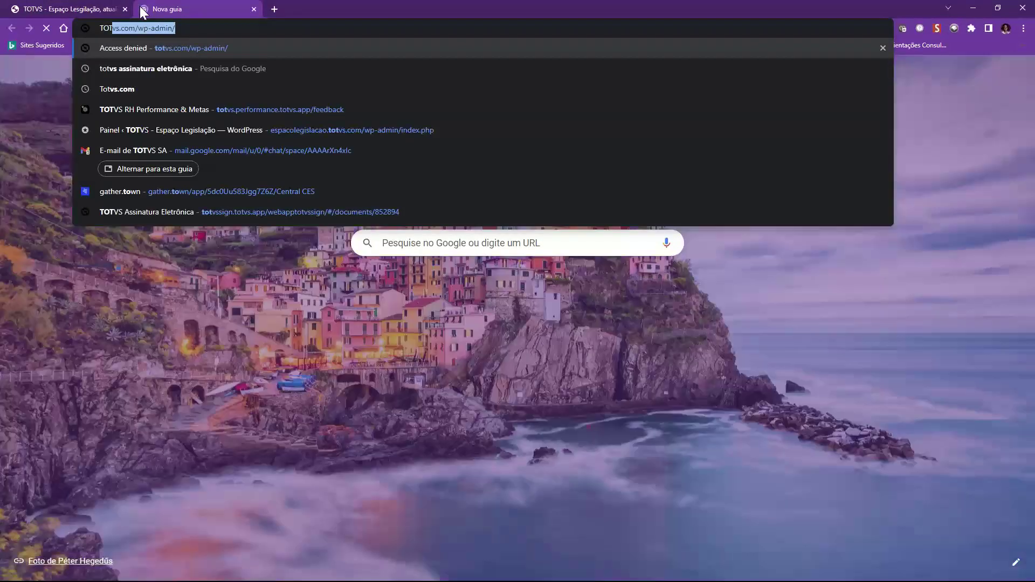
type("VS")
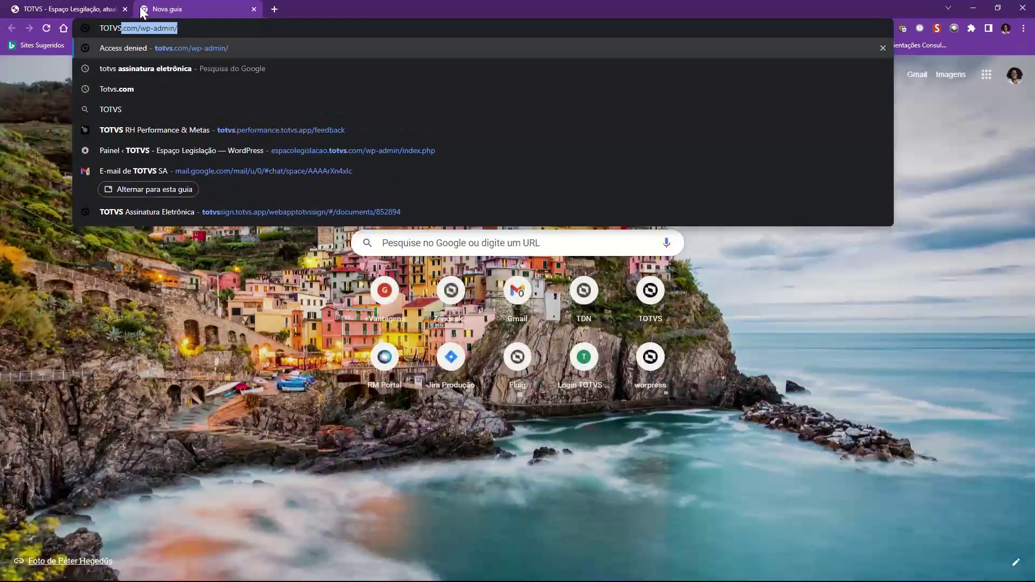
type(".")
key("BackSpace")
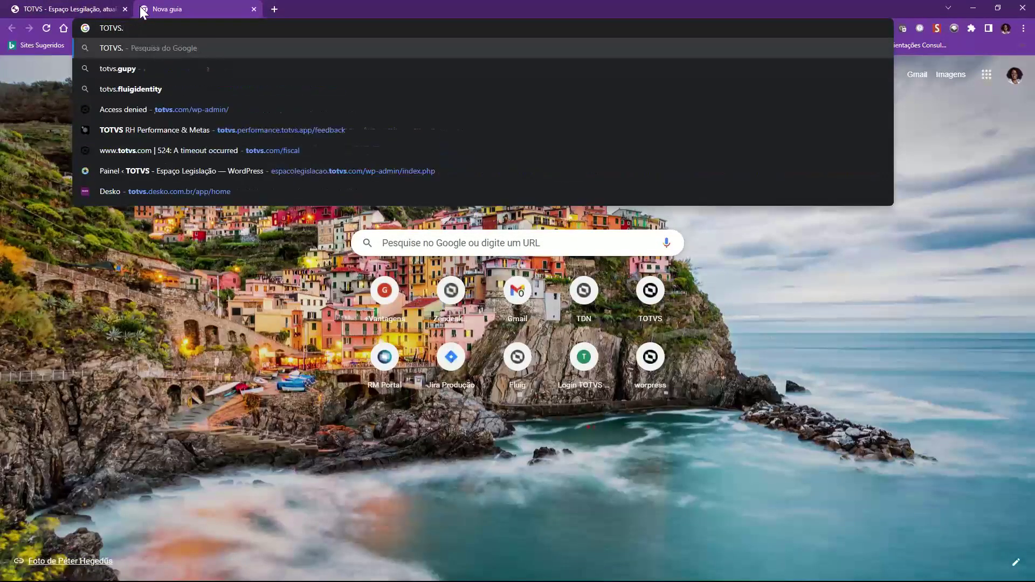
type("COM")
key("Return")
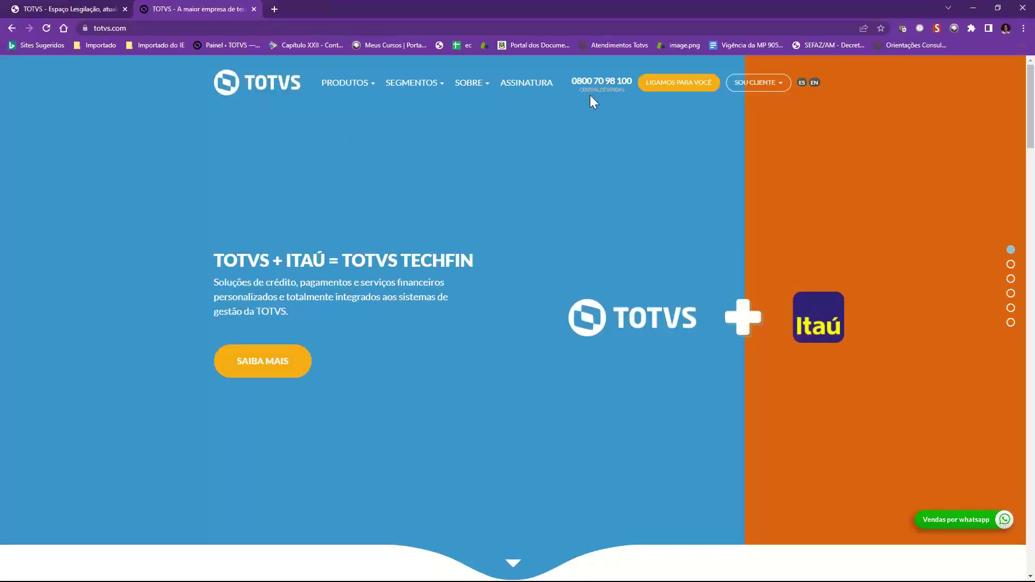
left_click(782, 87)
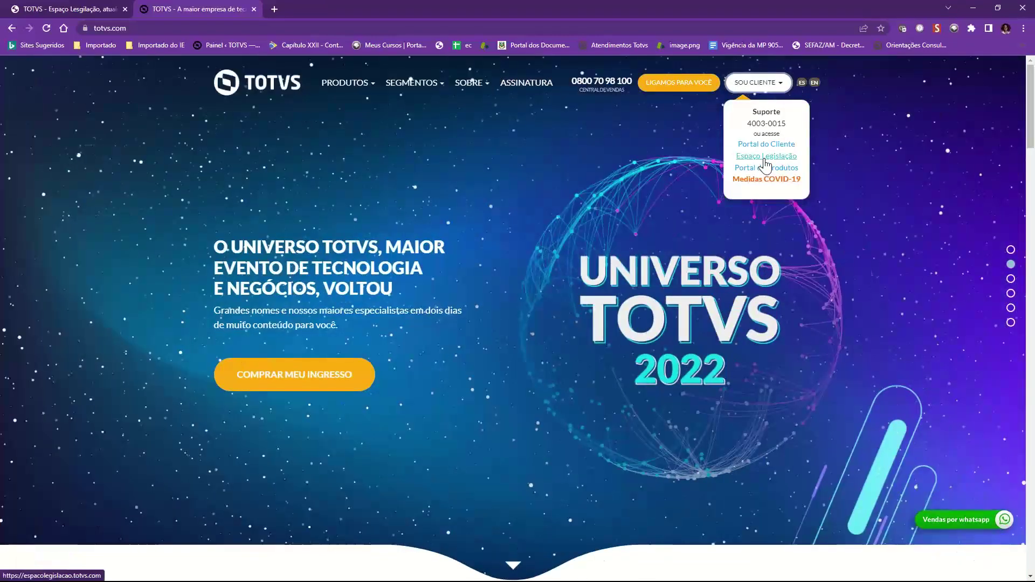
left_click(765, 158)
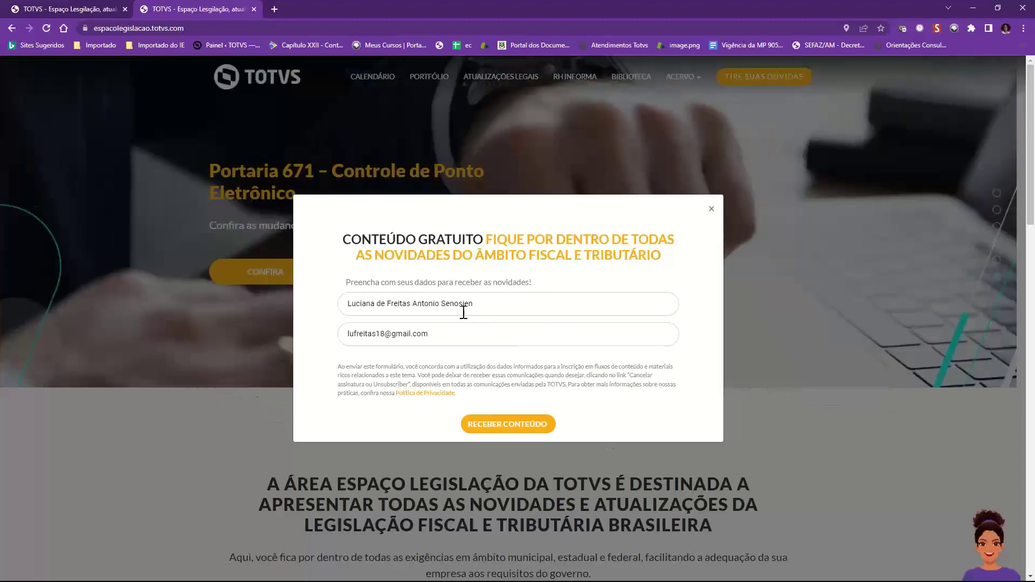
Submit the free-content sign-up form with the prefilled name and e-mail, and close its dialog.
left_click(500, 424)
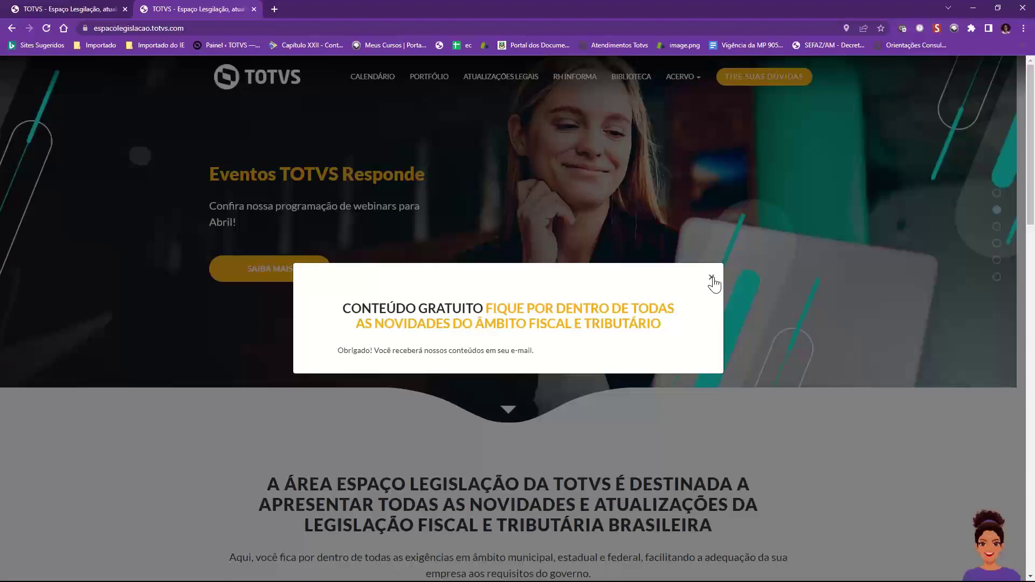
left_click(712, 277)
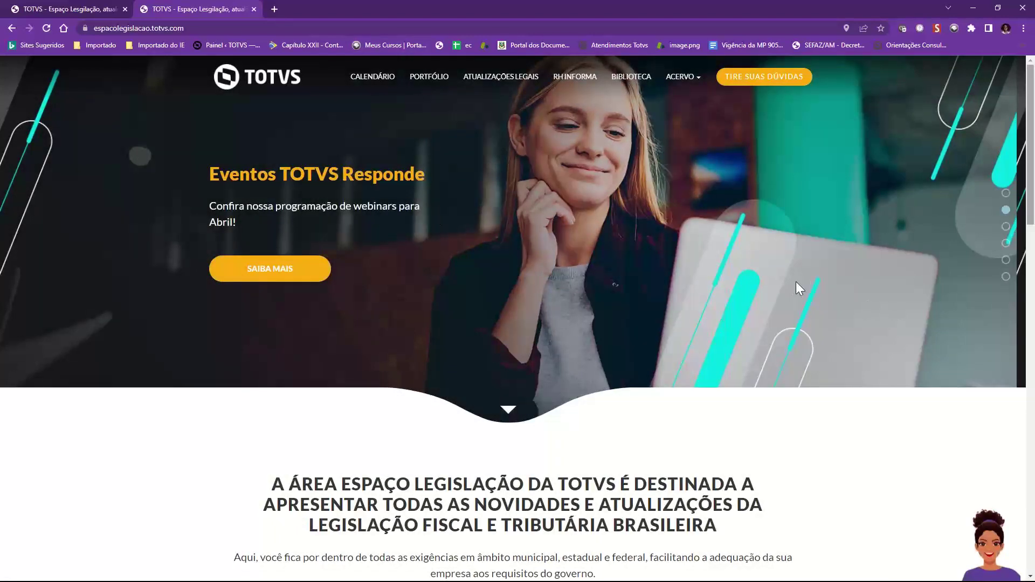
Open the ICMS – DIFAL para não Contribuinte page from the banner and look through its topics, podcast, state tables and infographic.
left_click(1006, 194)
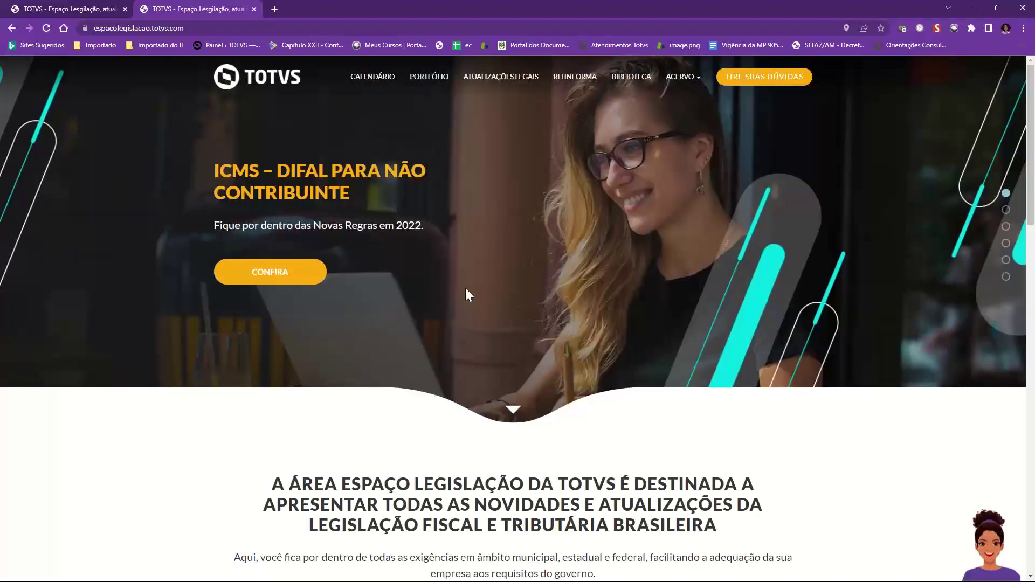
left_click(298, 273)
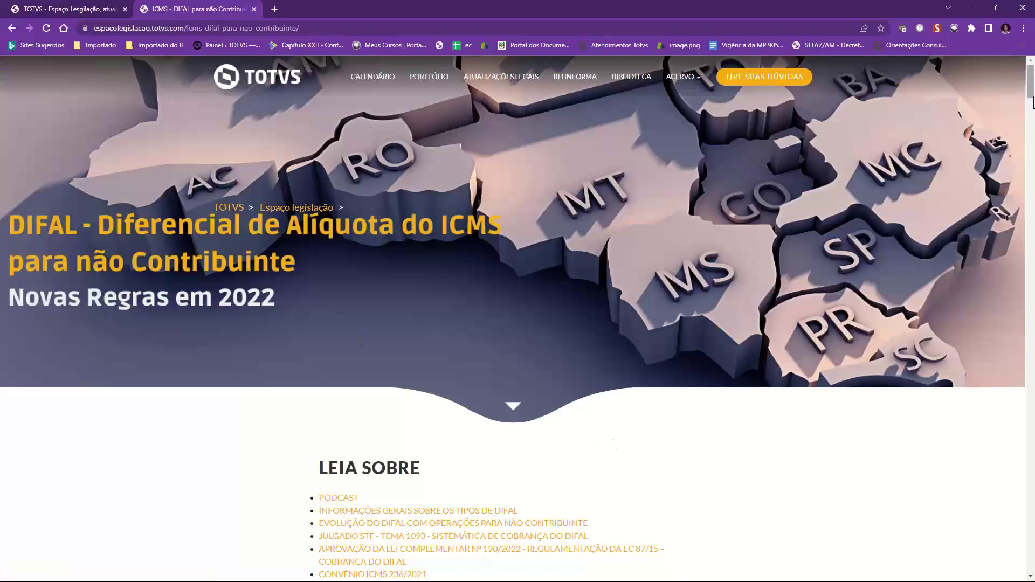
left_click_drag(1032, 93, 1033, 115)
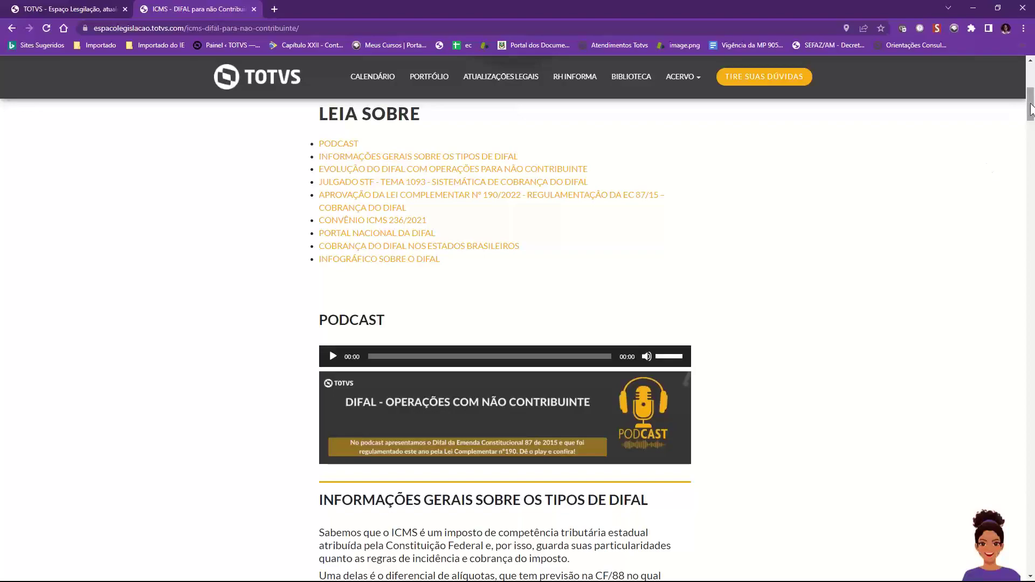
left_click_drag(1032, 109, 1029, 484)
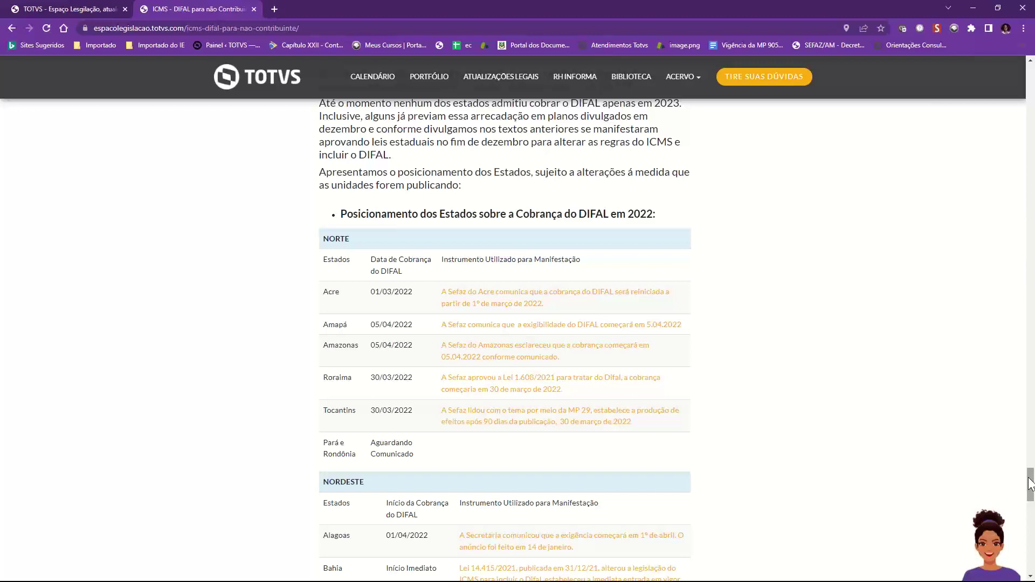
left_click_drag(1030, 483, 1030, 547)
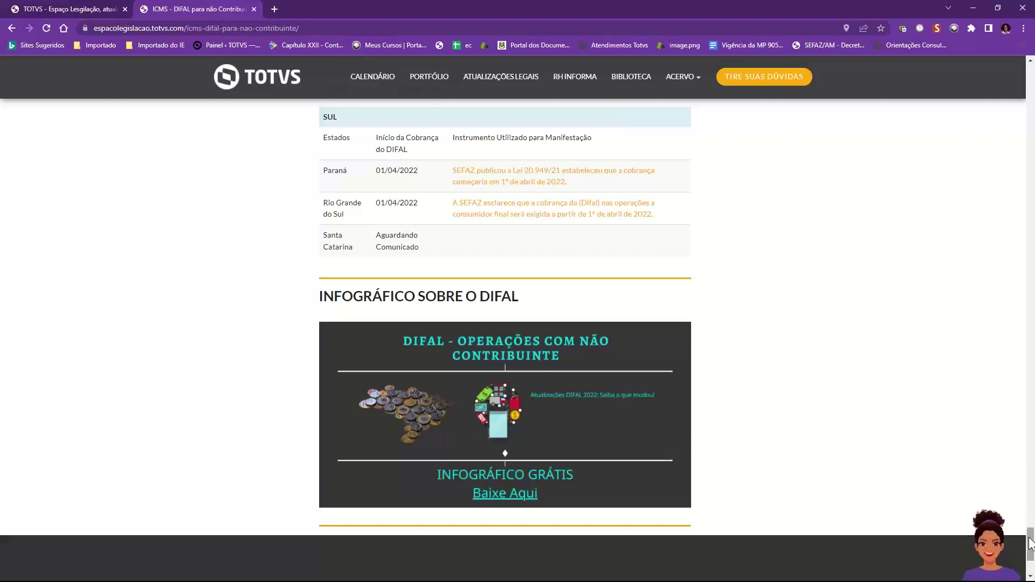
left_click_drag(1030, 544, 1029, 65)
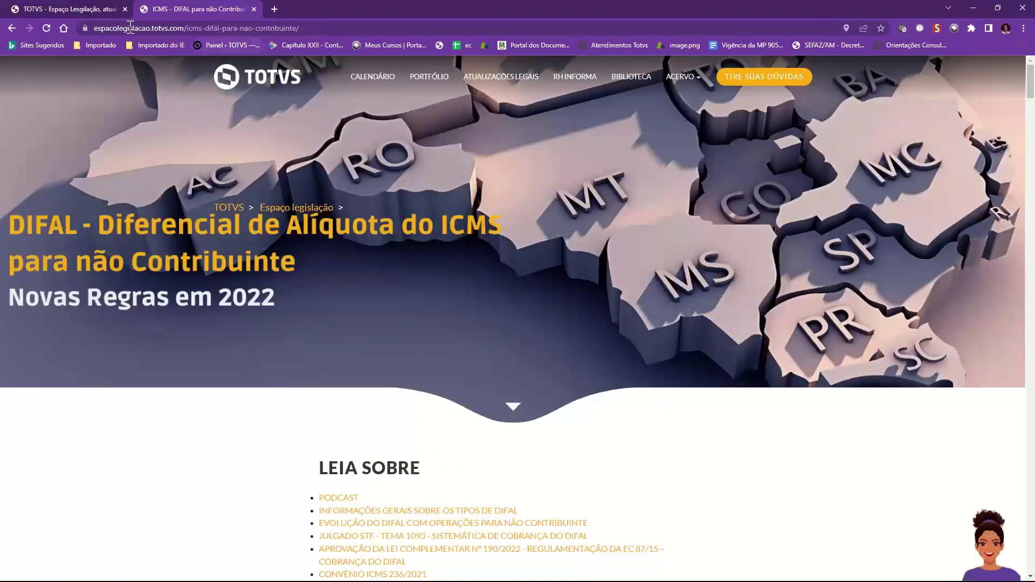
Return to the Espaço Legislação home page, dismiss the sign-up form and open the EFD REINF page.
left_click(11, 29)
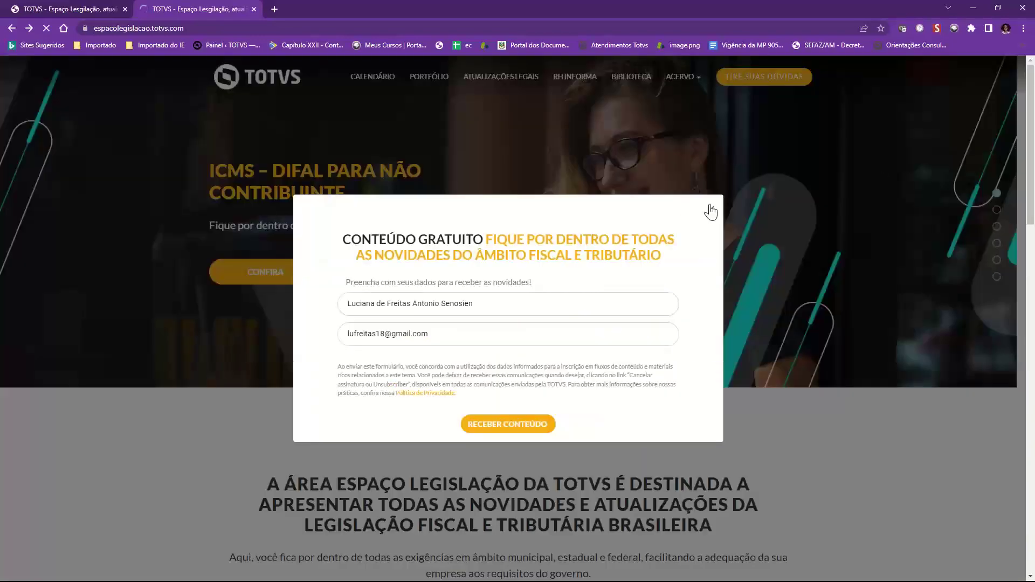
left_click(711, 205)
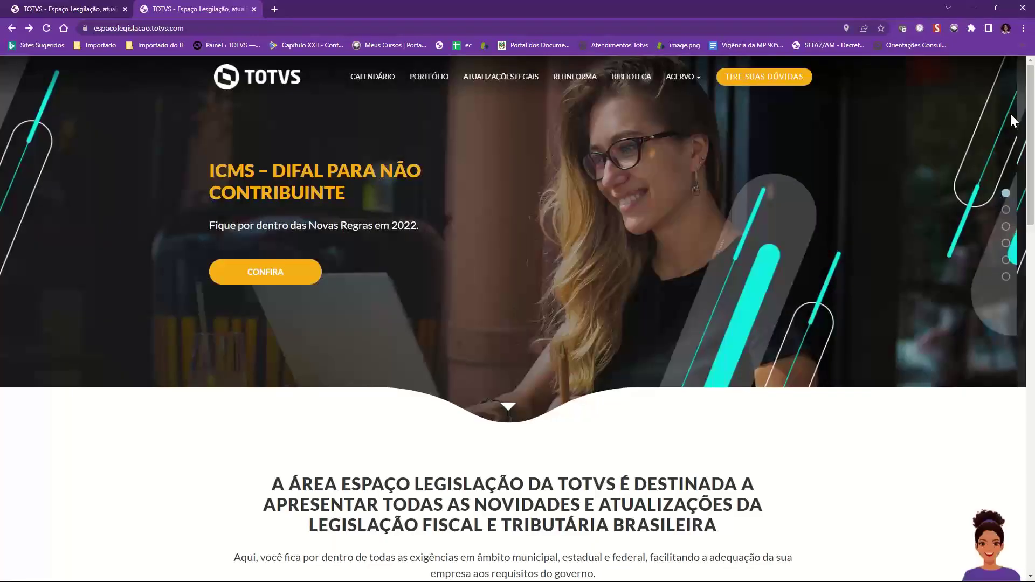
left_click_drag(1032, 101, 1032, 230)
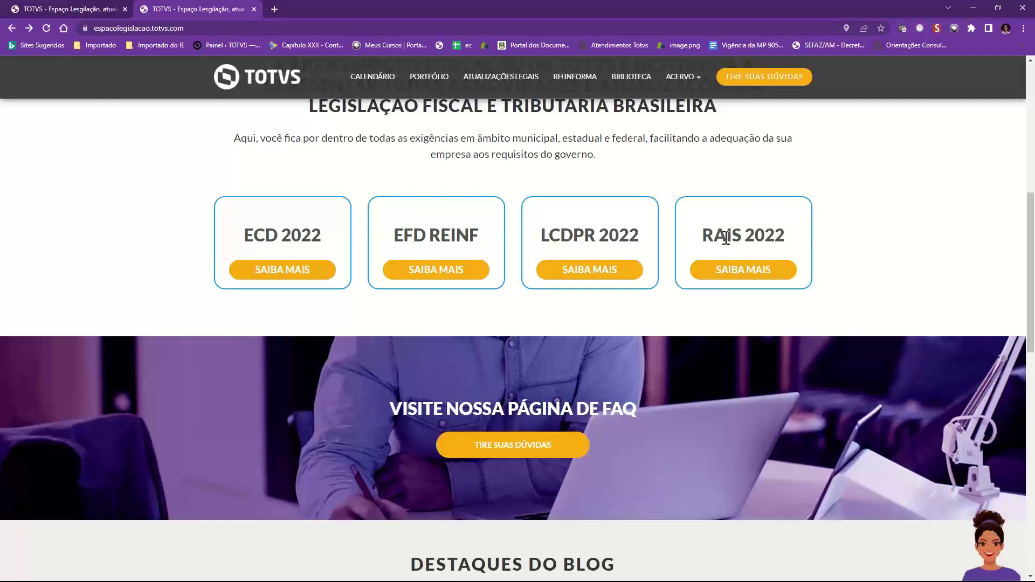
left_click(431, 271)
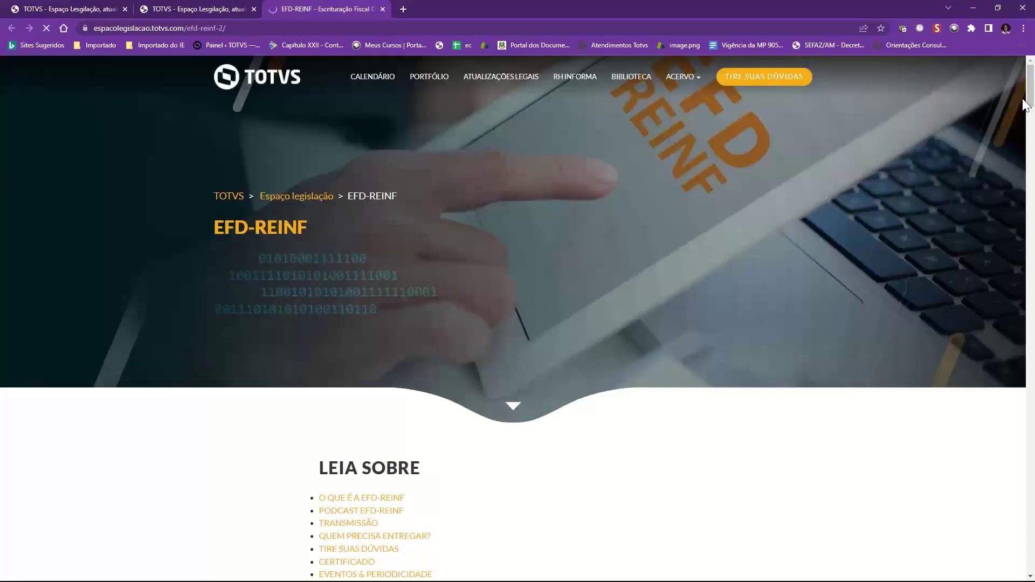
In Layouts e Manuais, view the Arquivos XSD – versão 1.5.1 page, return and download the Layout 1.5.1 Excel file.
left_click_drag(1030, 96, 1033, 115)
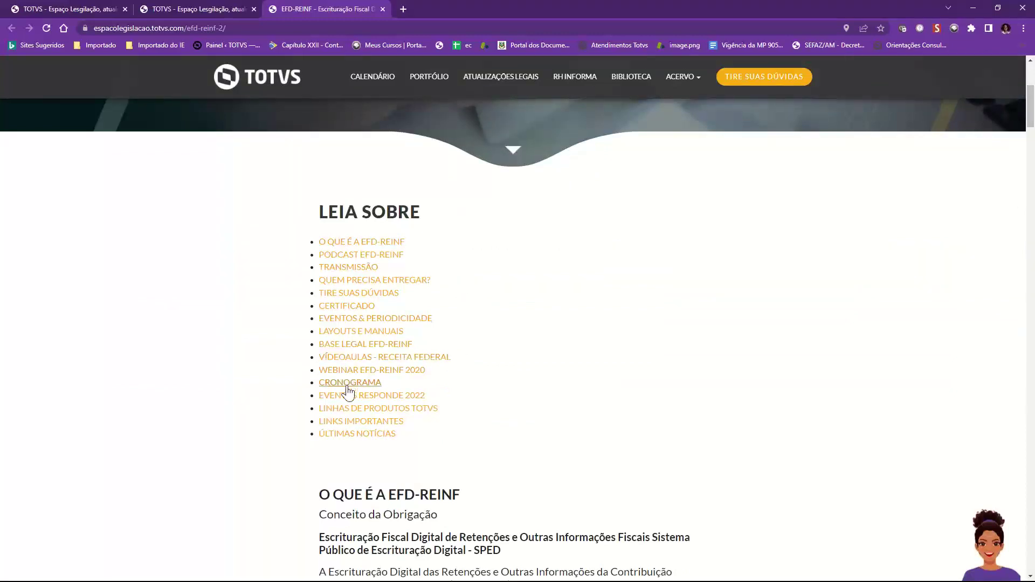
left_click(384, 335)
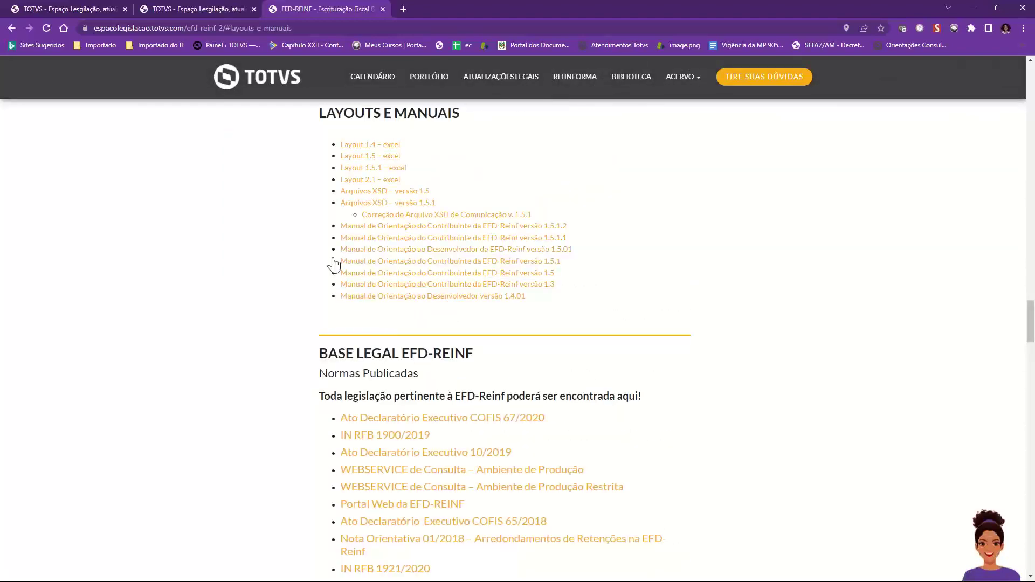
left_click(425, 205)
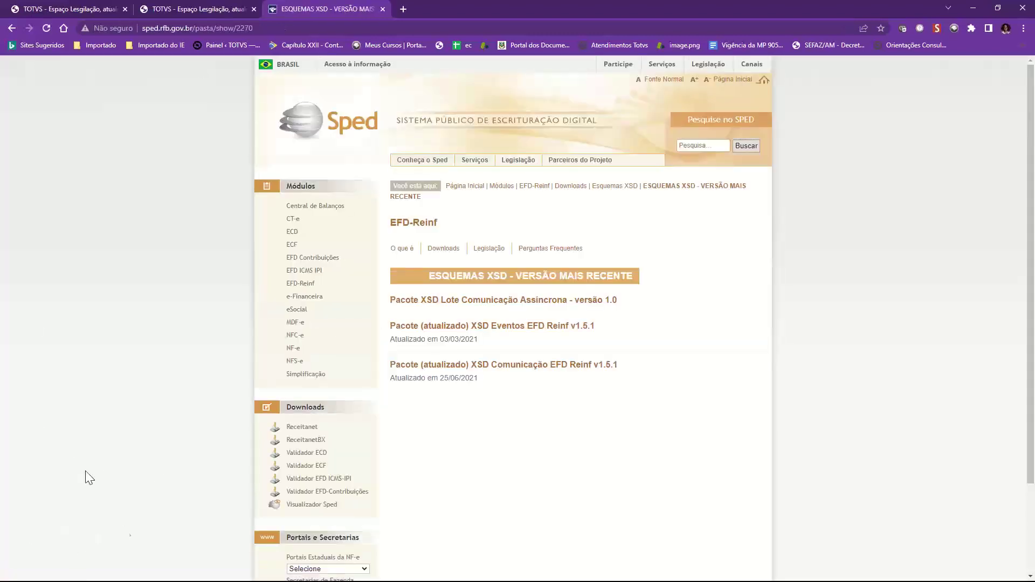
left_click(11, 29)
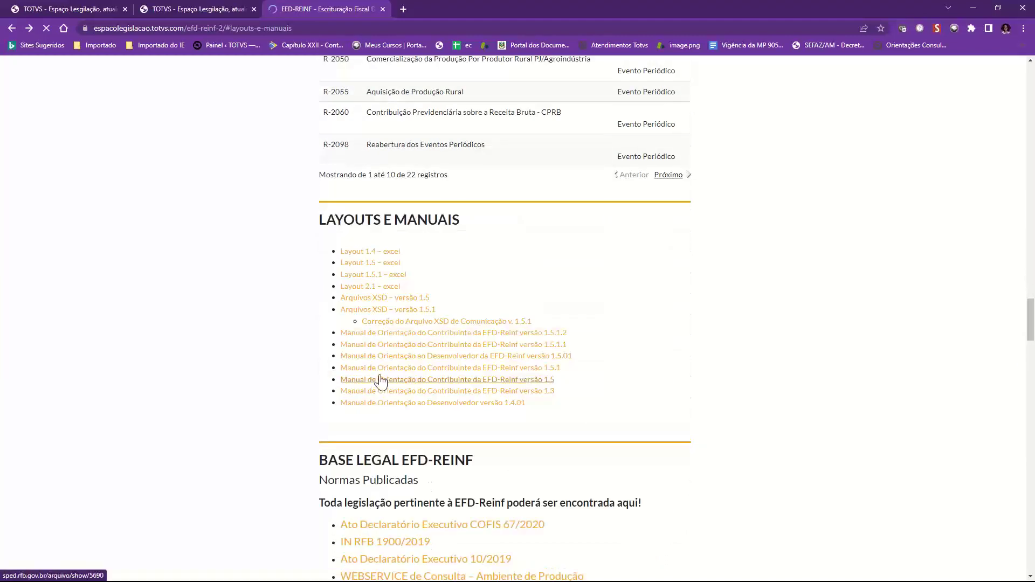
left_click(379, 278)
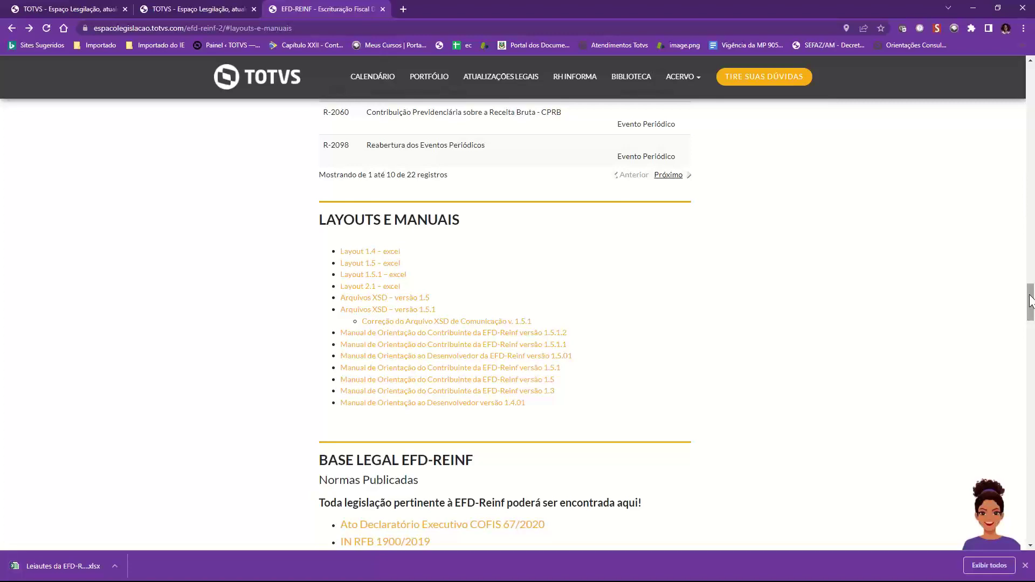
Open the Receita Federal video lessons page, look through its EFD Reinf lesson schedule and return to the EFD-REINF page.
left_click_drag(1030, 300, 1031, 345)
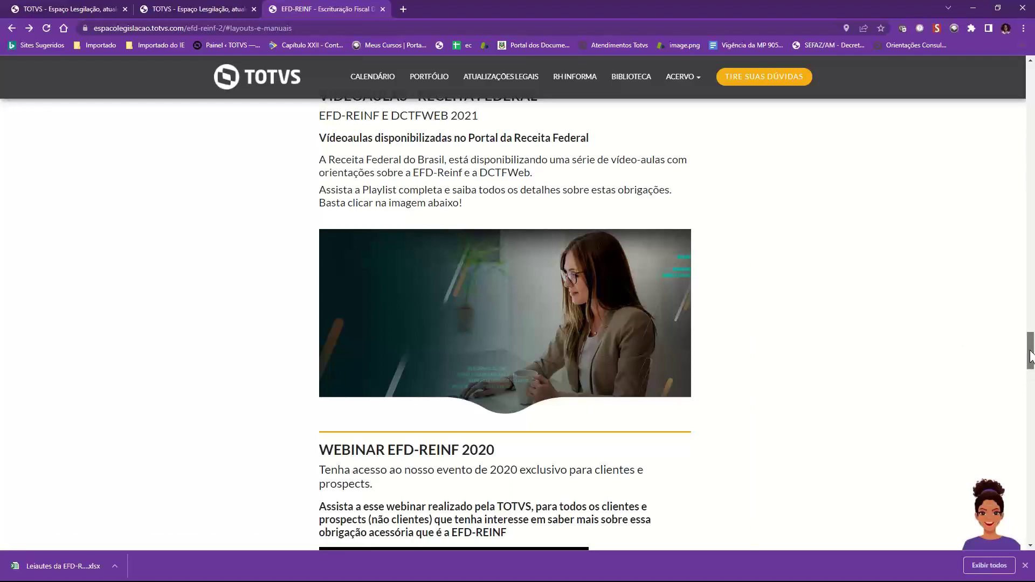
scroll(1030, 357, "down", 1)
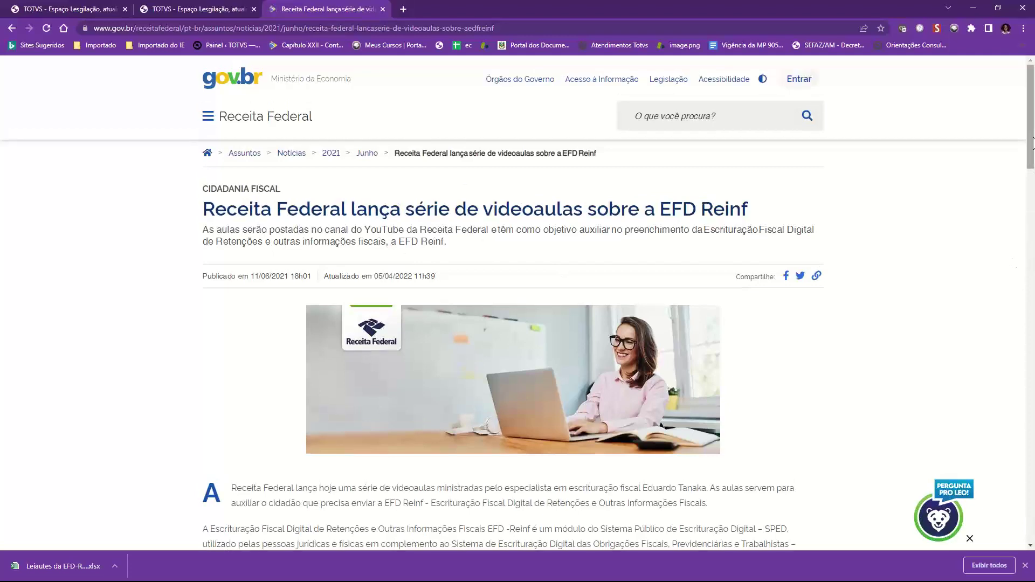
left_click_drag(1033, 143, 1033, 302)
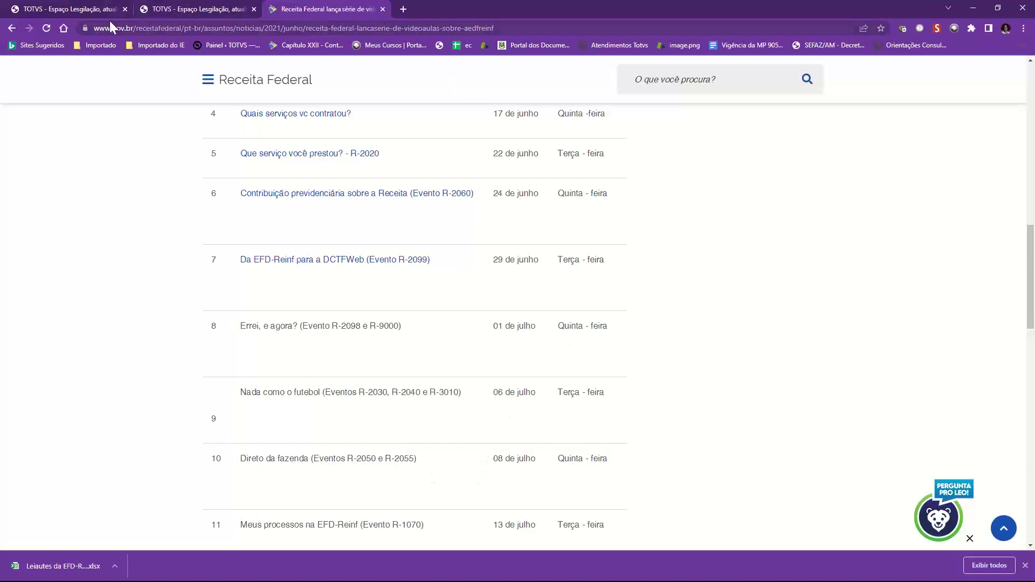
left_click(12, 30)
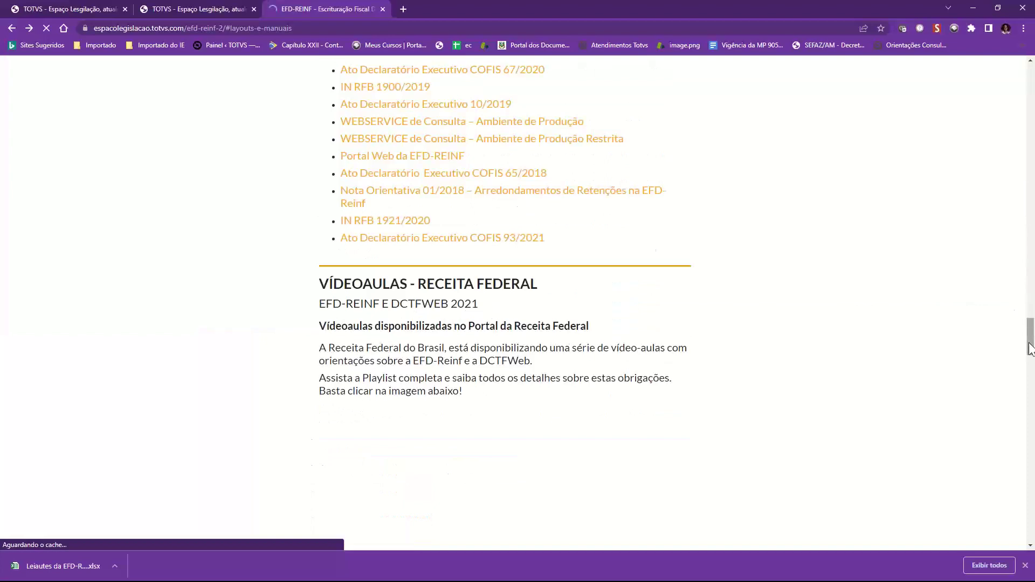
Open the Espaço Legislação playlist on YouTube and look through its webinar videos.
left_click_drag(1030, 347, 1030, 430)
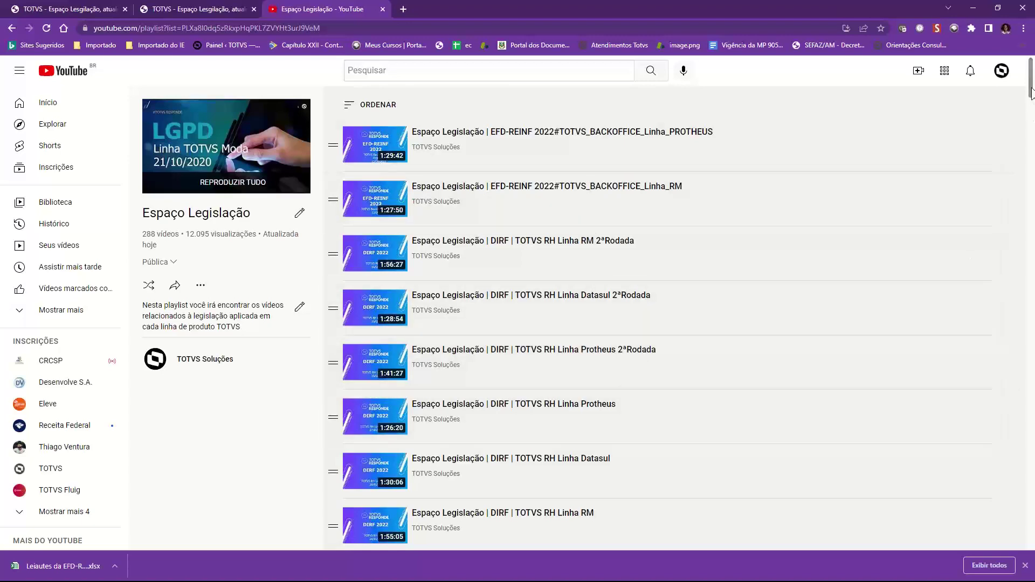
left_click_drag(1031, 92, 1031, 138)
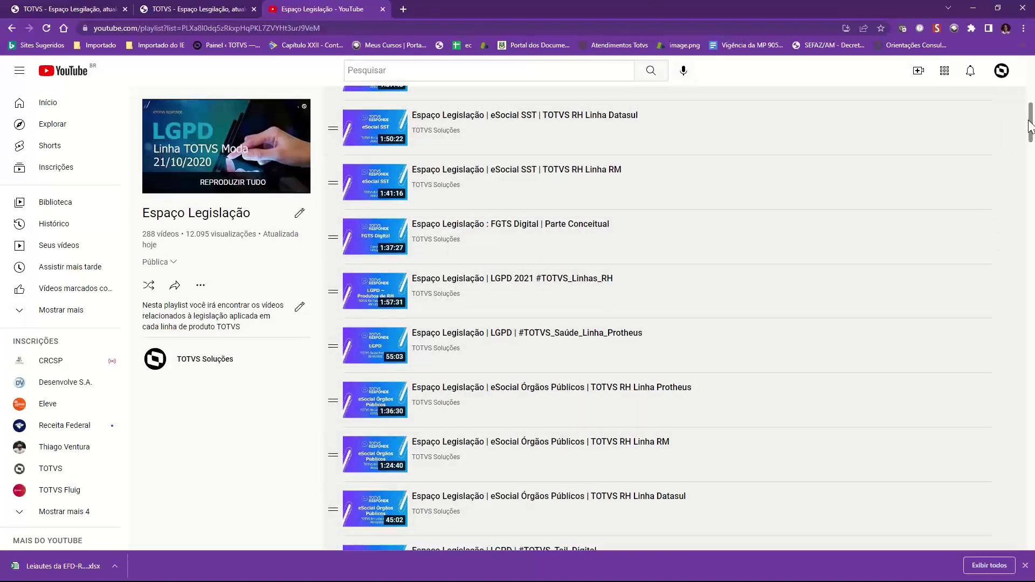
Return from the YouTube playlist to the EFD-REINF page and go to its Linhas de Produtos TOTVS section.
scroll(1029, 125, "down", 2)
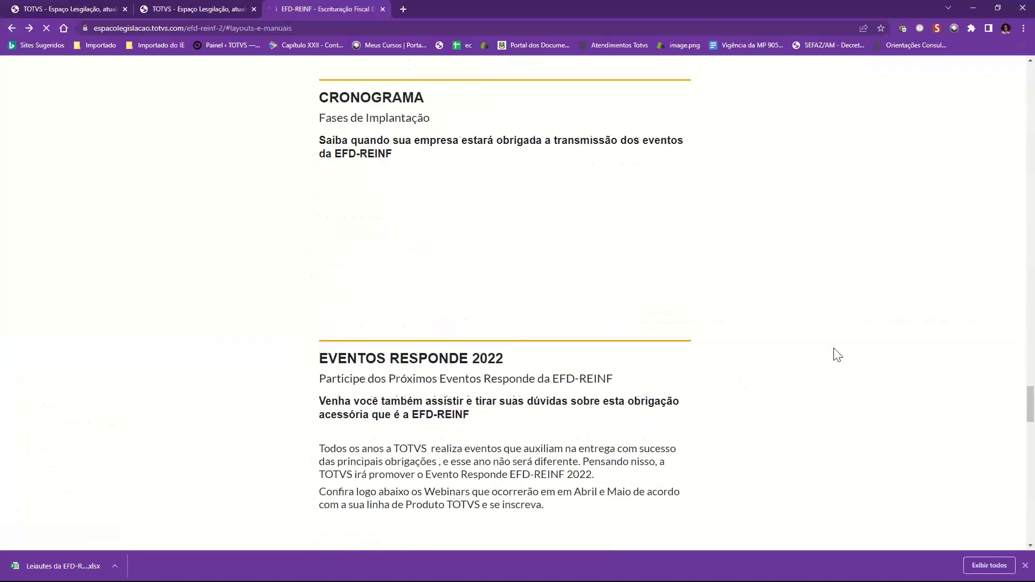
left_click(11, 29)
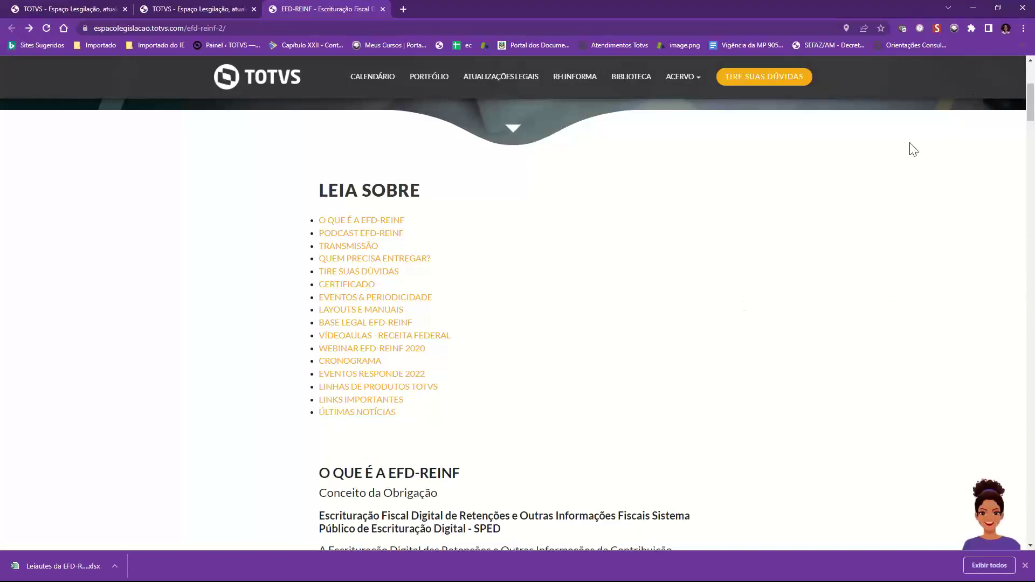
left_click(352, 387)
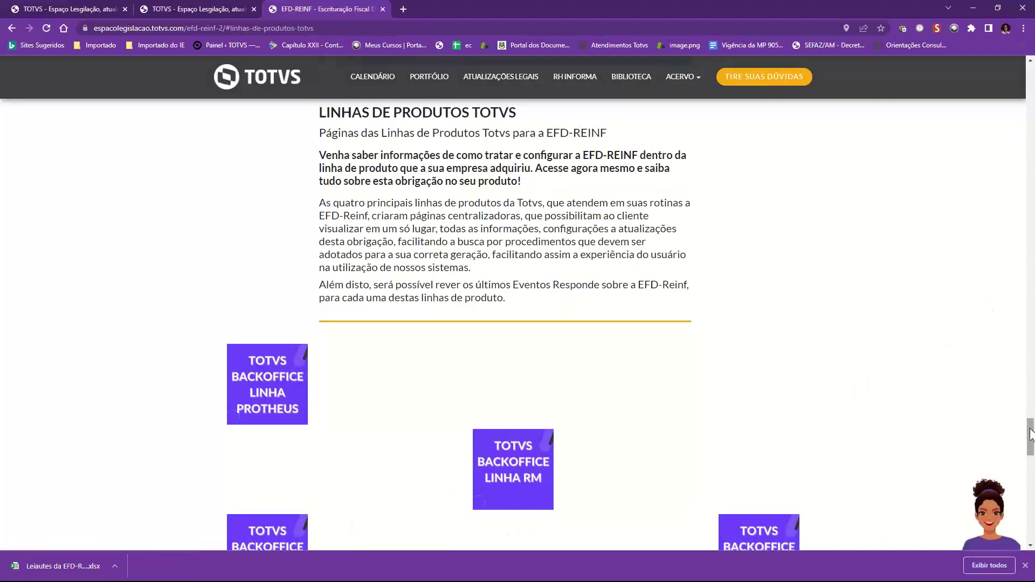
Open the Tutorial EFD REINF Datasul from the Datasul product line, look through it and return to the EFD-REINF page.
left_click_drag(1031, 436, 1030, 445)
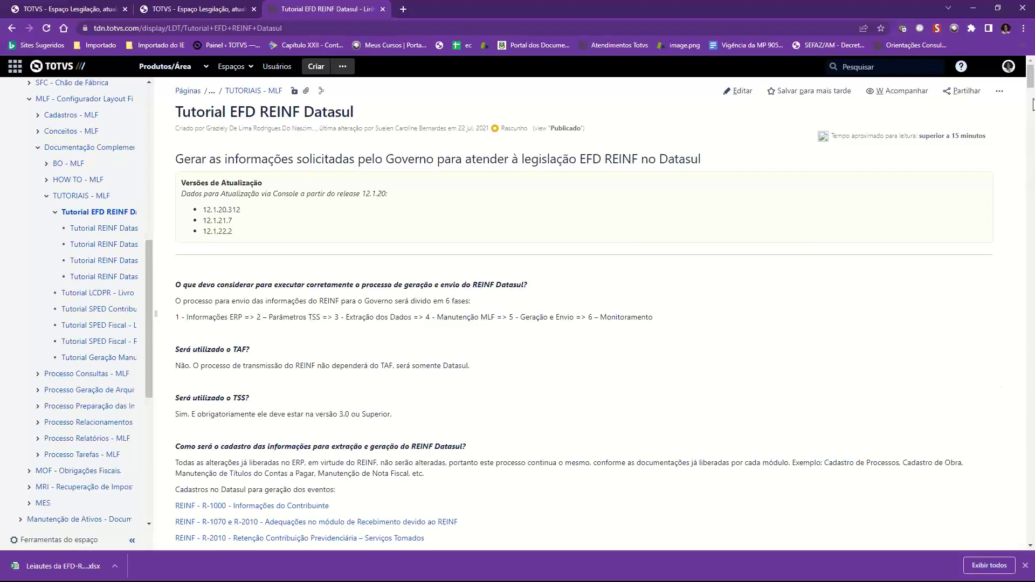
left_click_drag(1030, 85, 1032, 107)
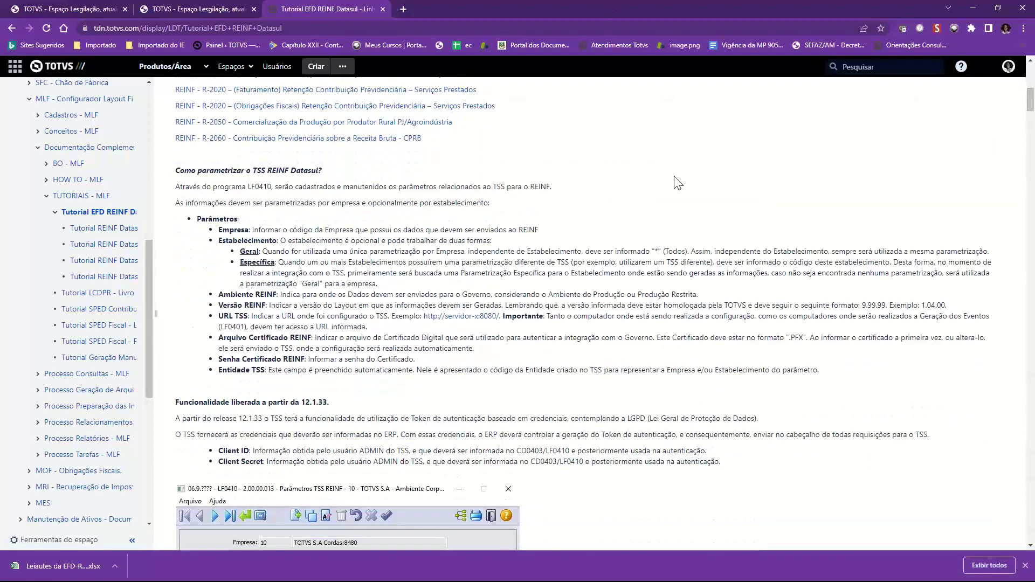
left_click(10, 27)
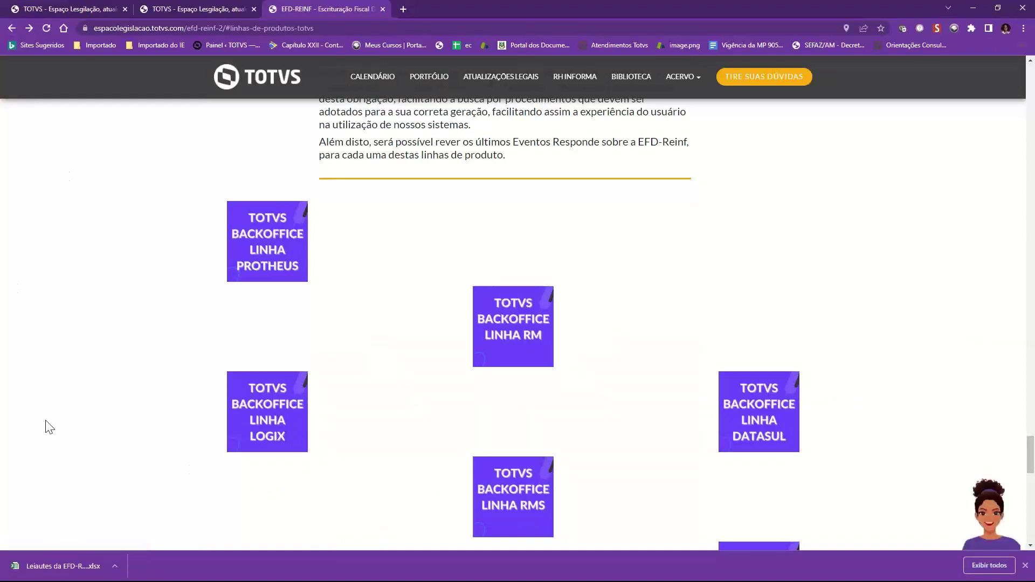
Open the Calendário de Obrigações and filter the April 2022 calendar to the Federal sphere.
left_click(12, 29)
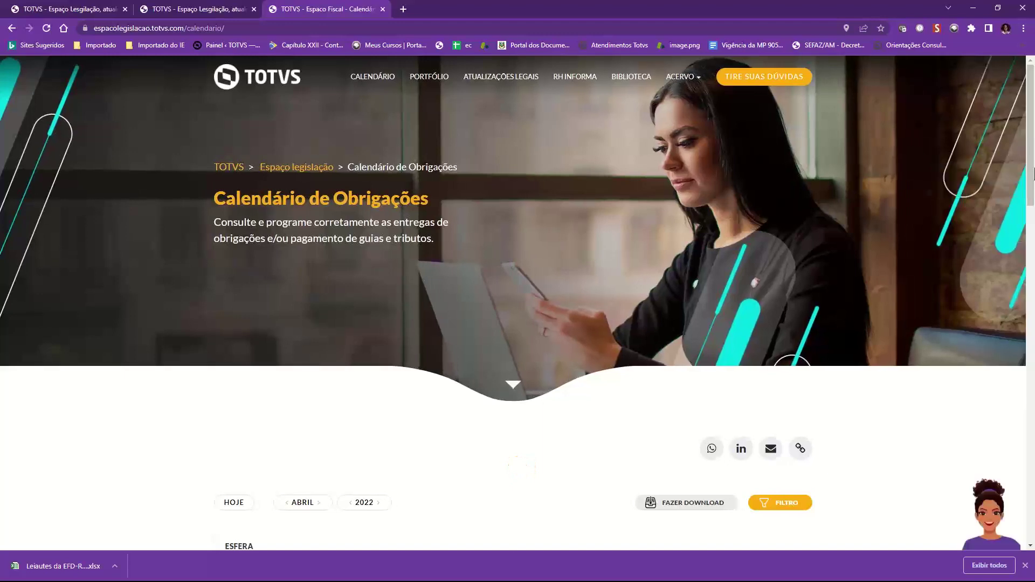
left_click_drag(1031, 151, 1029, 250)
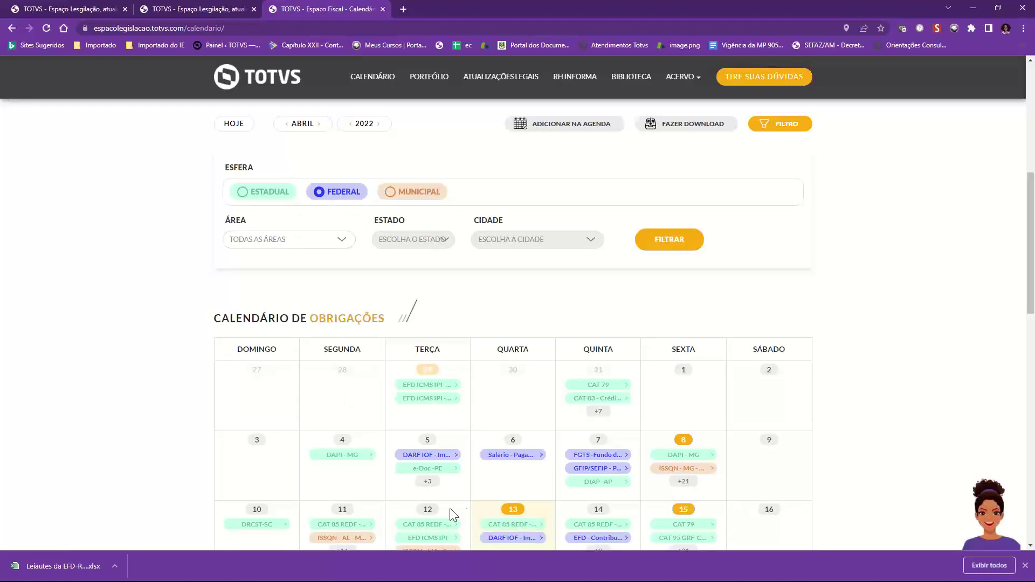
left_click(677, 247)
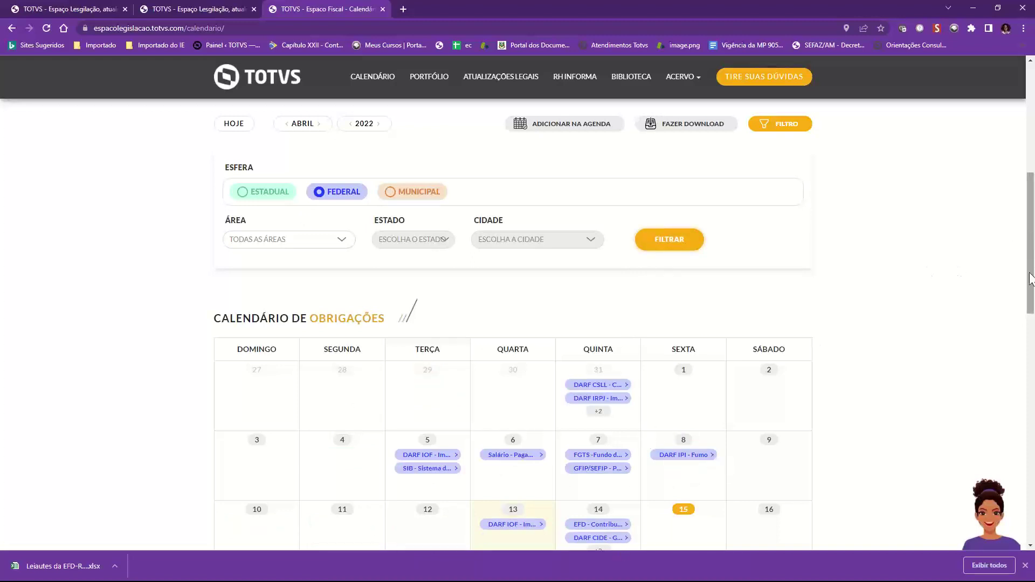
View the details of the FGTS obligation on 7 April in the calendar and close them.
scroll(1029, 299, "down", 2)
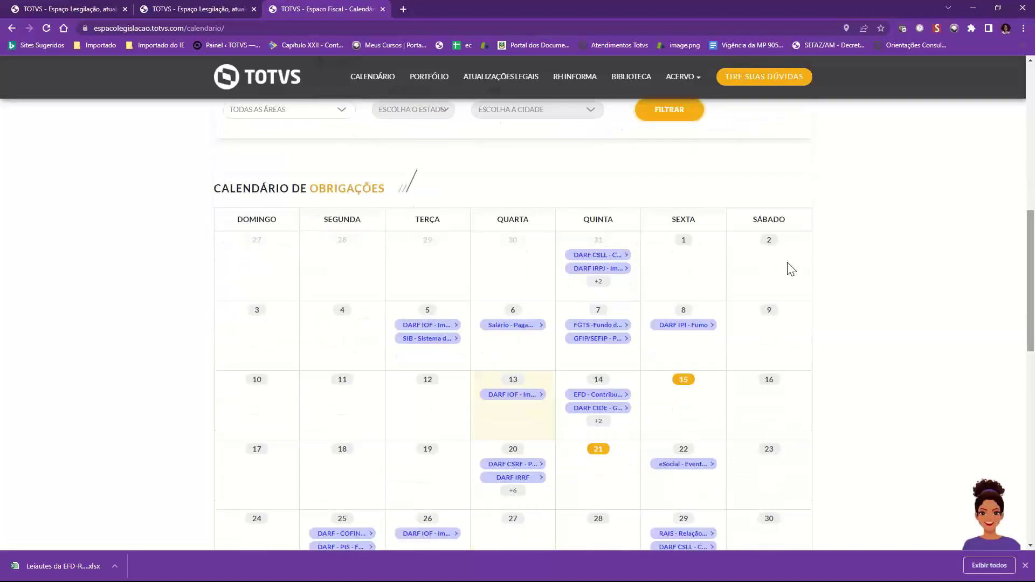
left_click(595, 330)
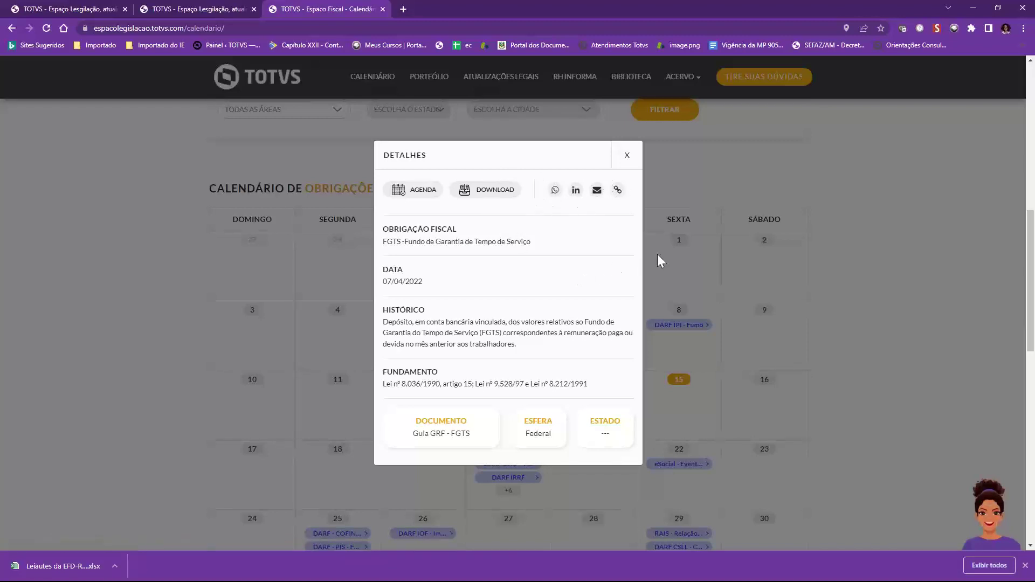
left_click(847, 245)
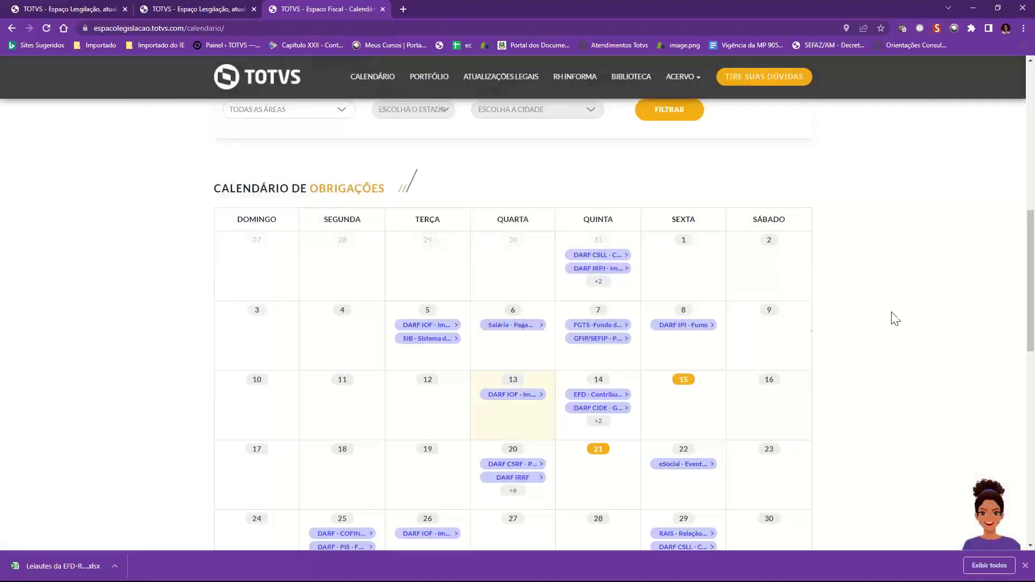
Look through the filtered April obligations calendar and the Feriados list below it.
scroll(1025, 226, "up", 8)
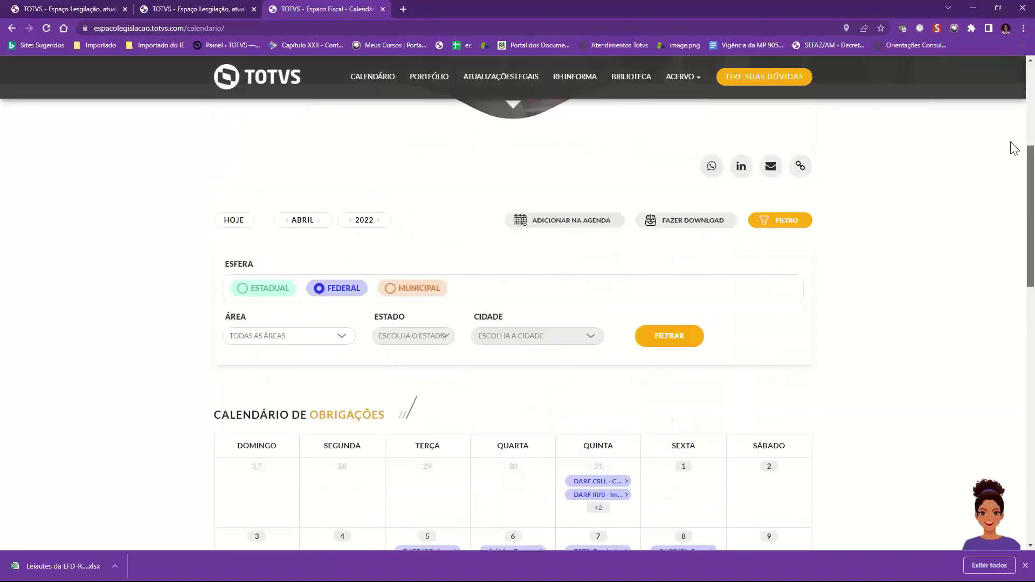
scroll(1014, 215, "down", 10)
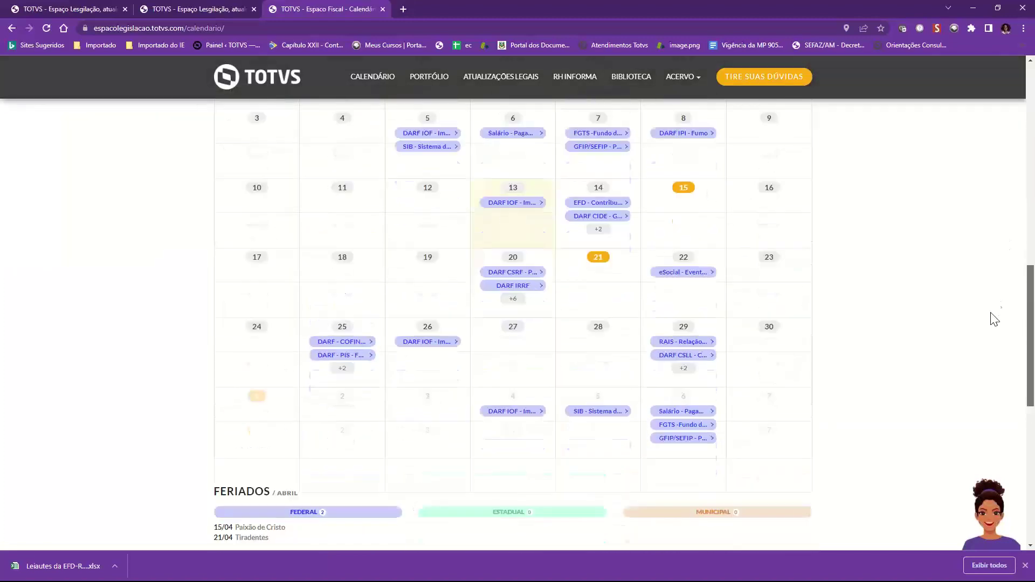
scroll(991, 291, "up", 6)
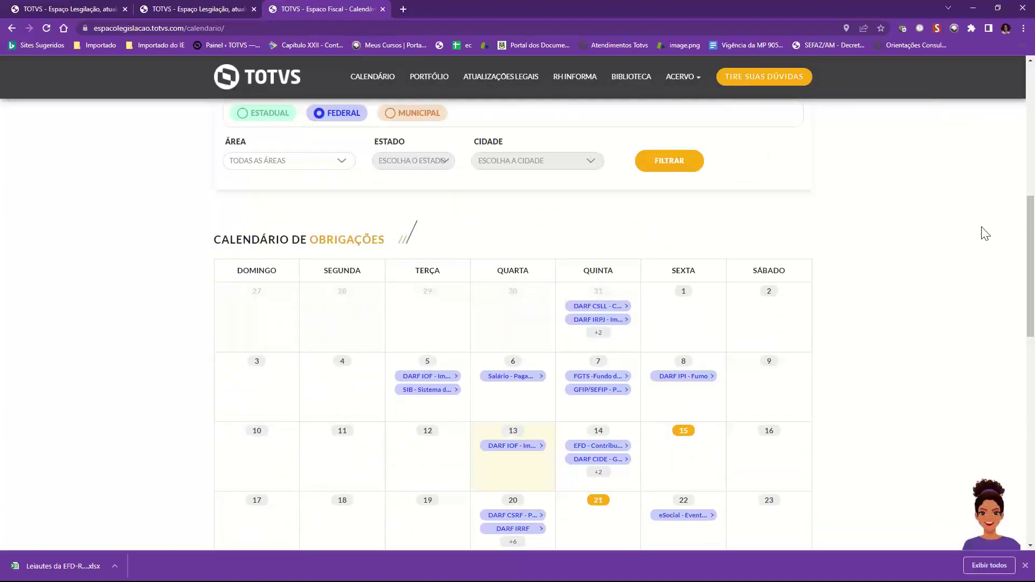
left_click_drag(1030, 211, 1027, 336)
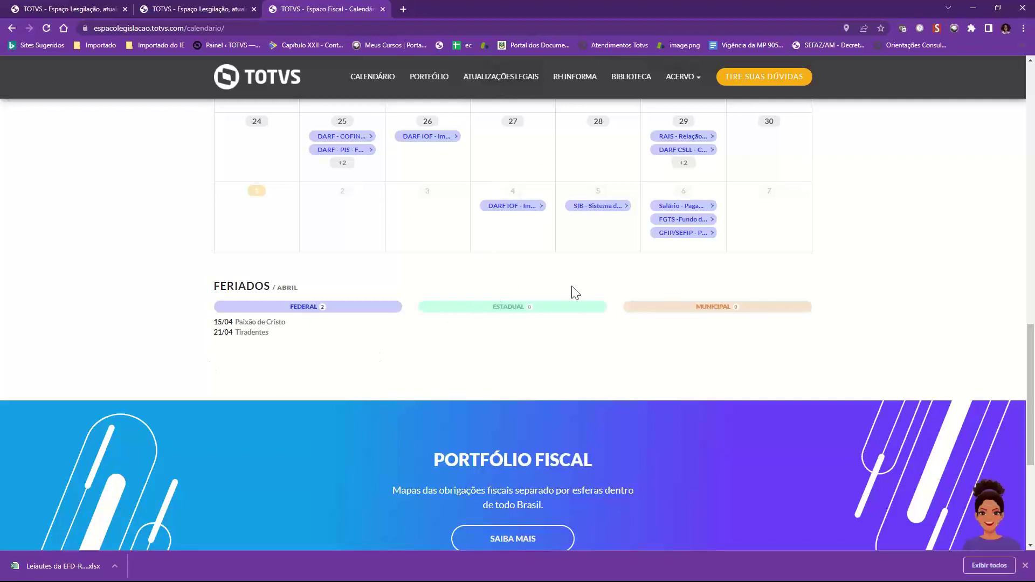
Open the Portfólio Fiscal page, show the Federal obligations for São Paulo and return to the page's beginning.
left_click(426, 81)
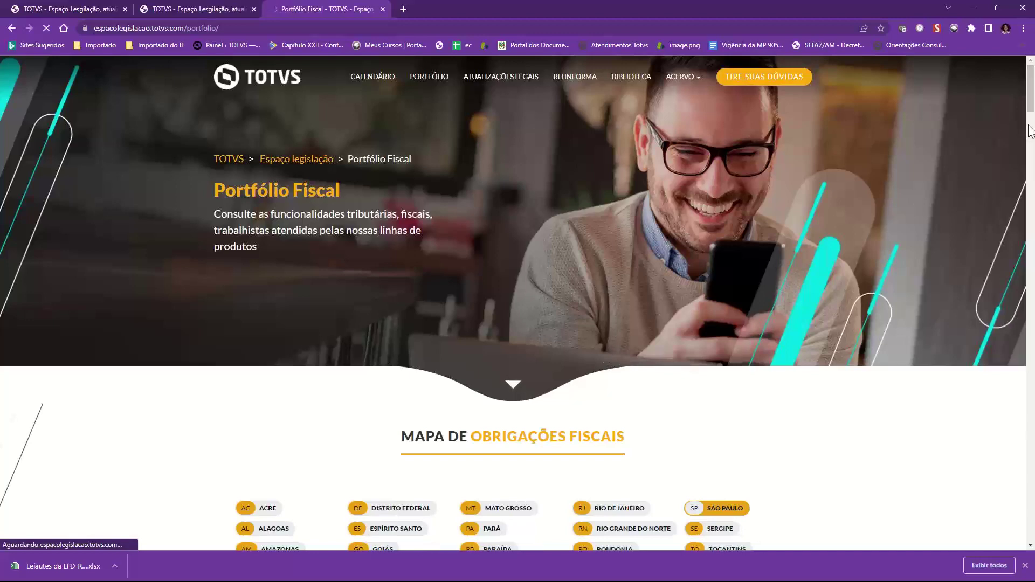
scroll(1031, 134, "down", 1)
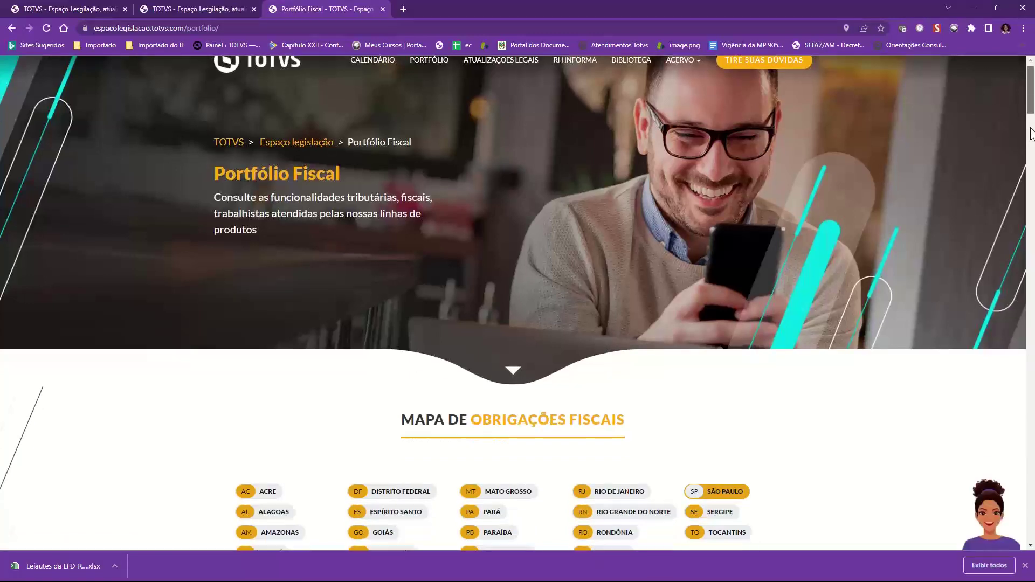
left_click(1030, 134)
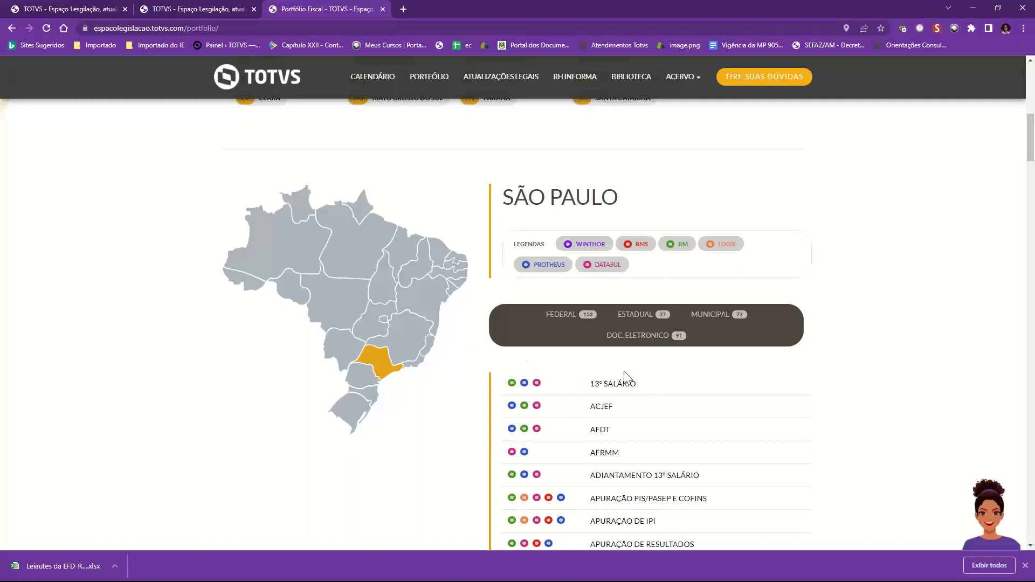
left_click(567, 318)
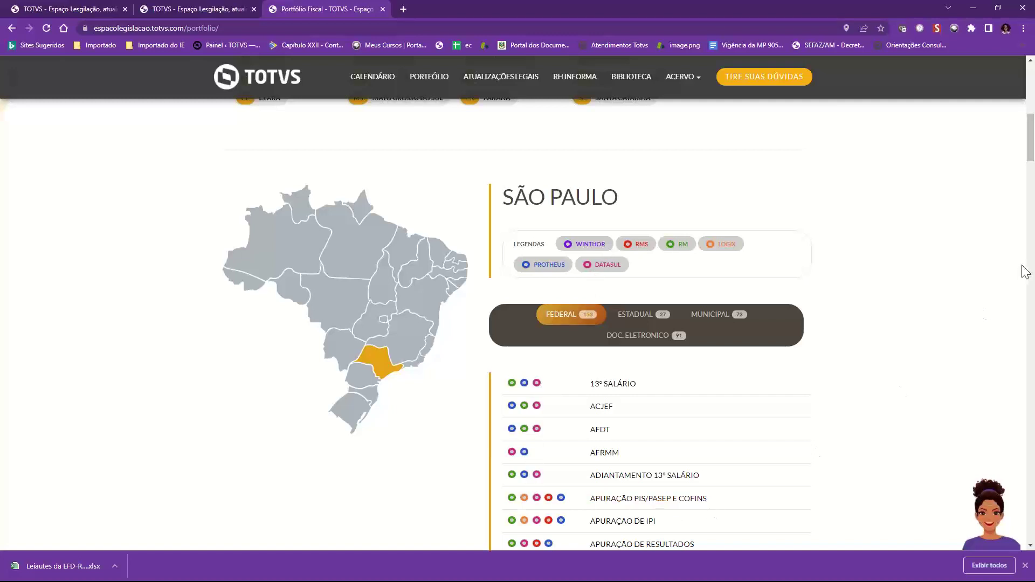
left_click_drag(1033, 141, 1032, 81)
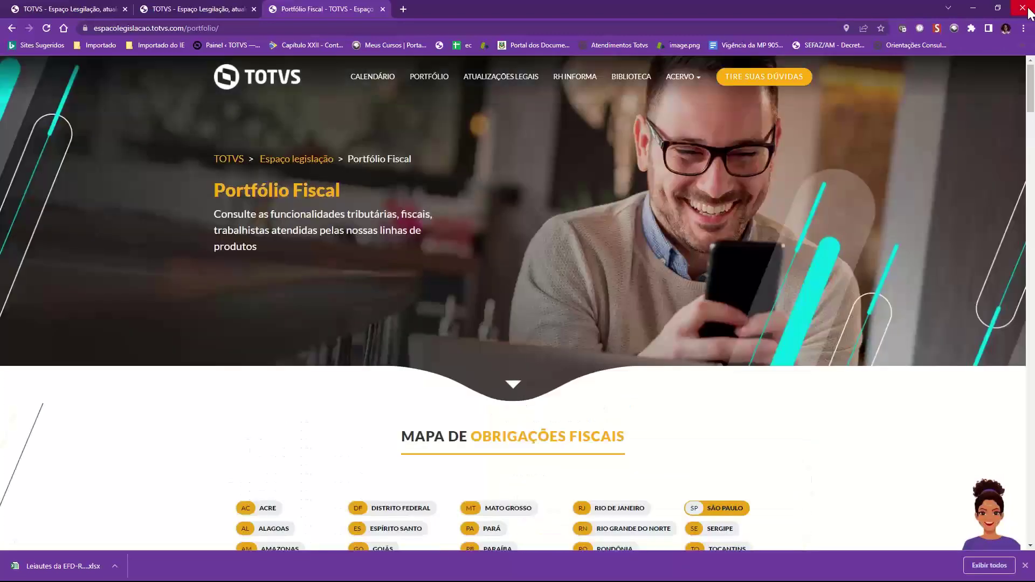